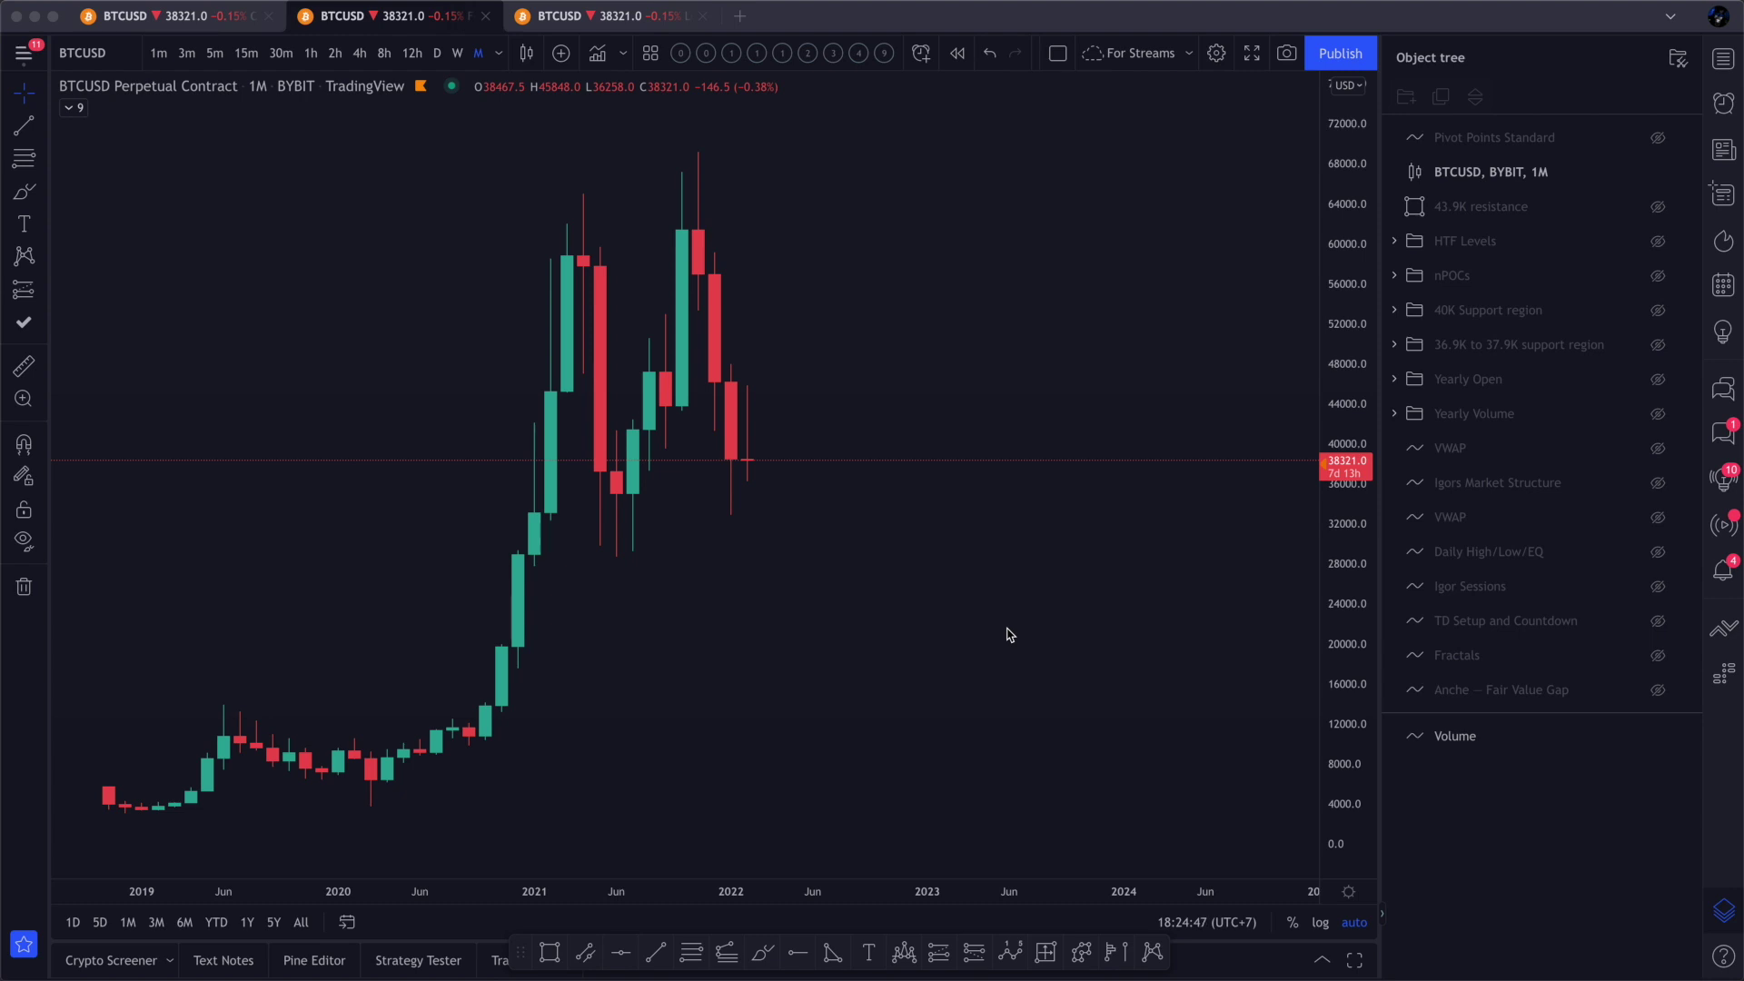
- Move the BTCUSD chart down from the monthly to the weekly and daily timeframes to review the overall price structure
click(845, 555)
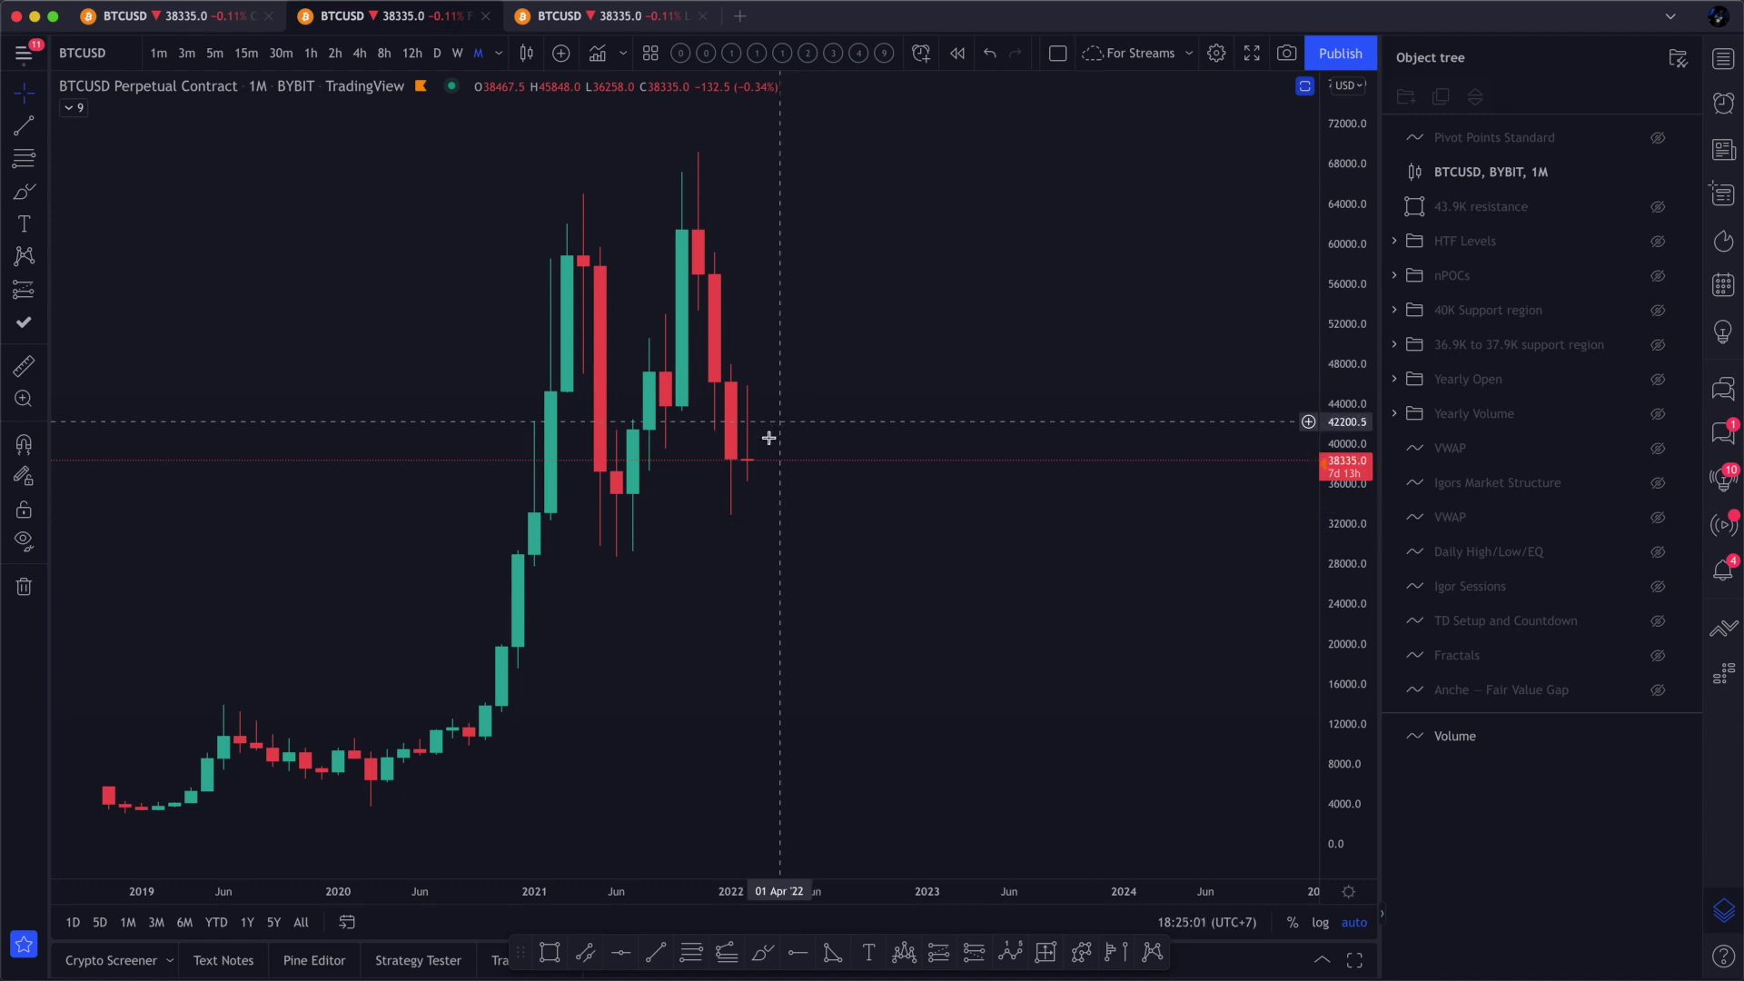
drag(1344, 263, 1344, 292)
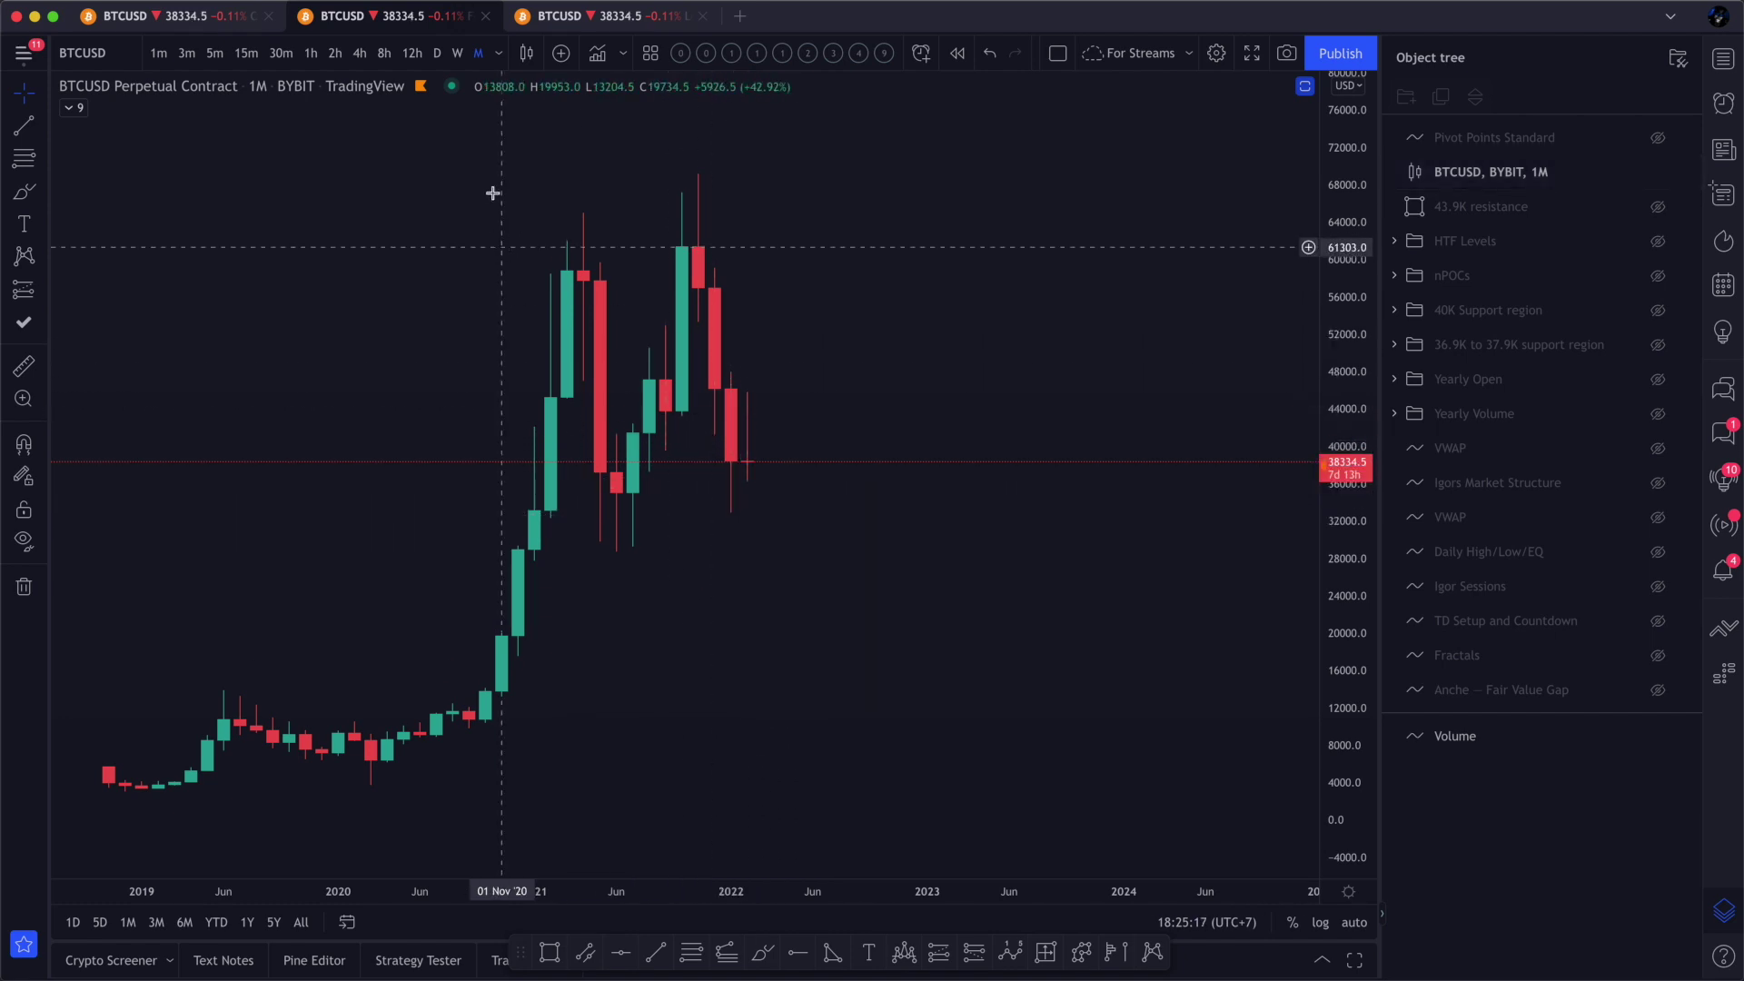
click(459, 56)
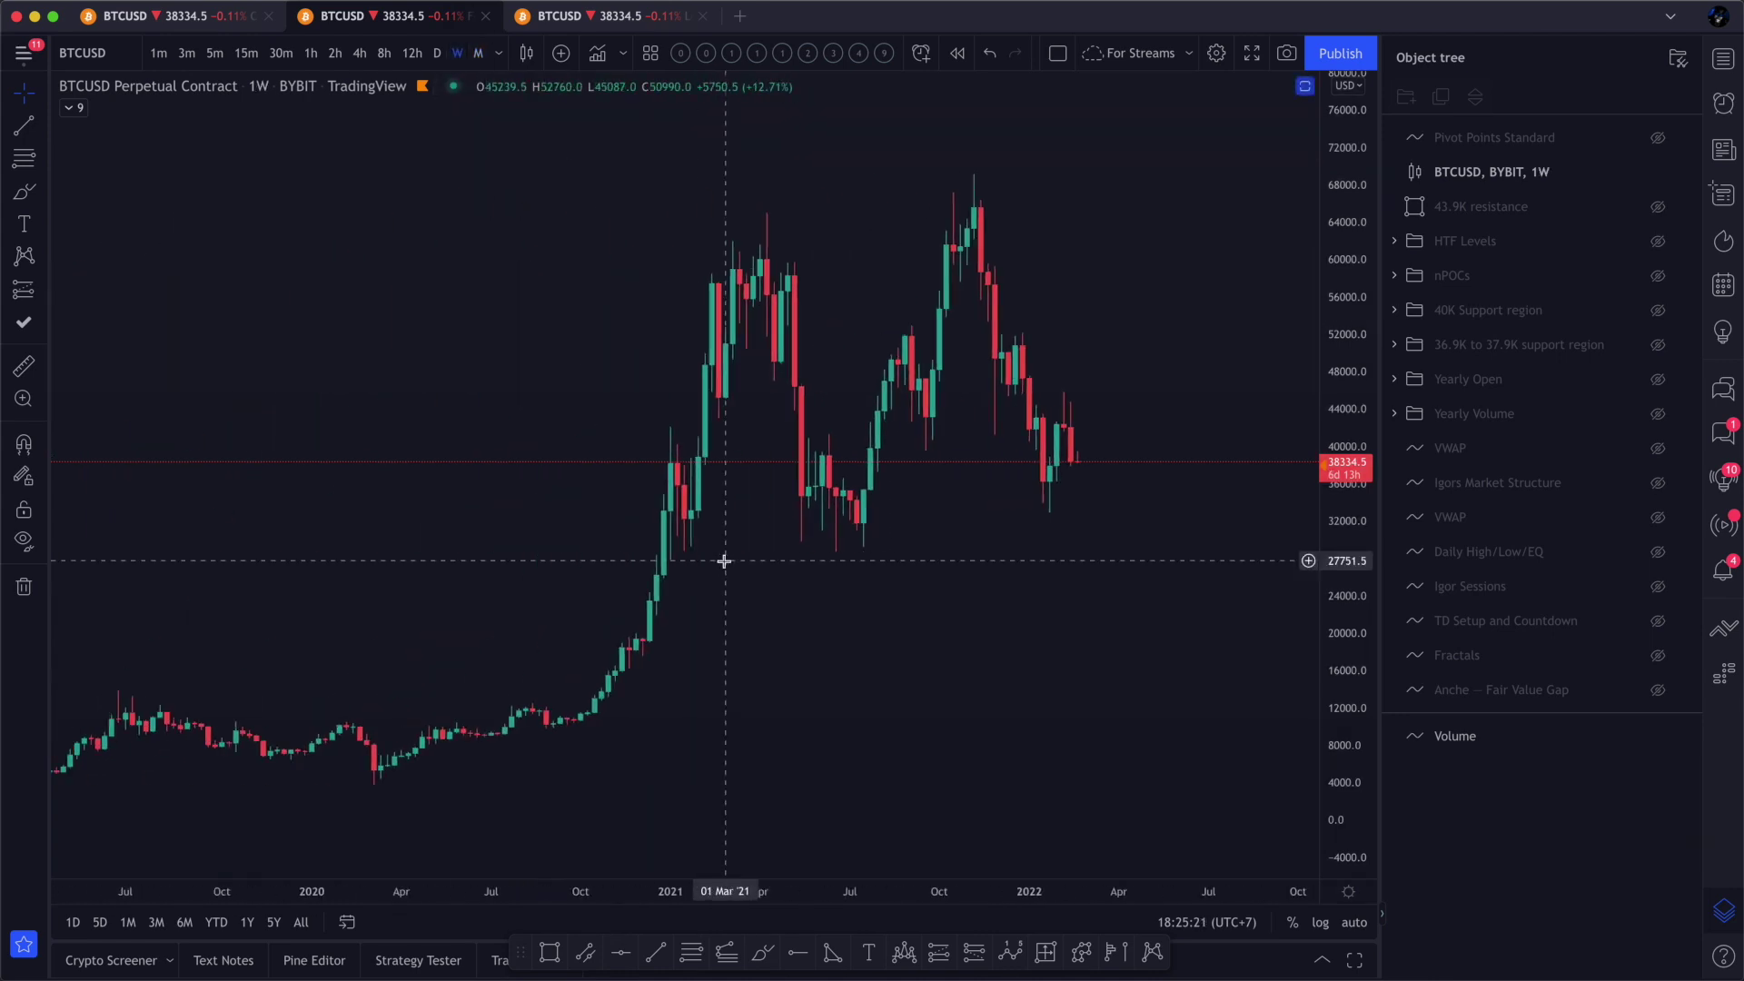
drag(837, 701, 767, 701)
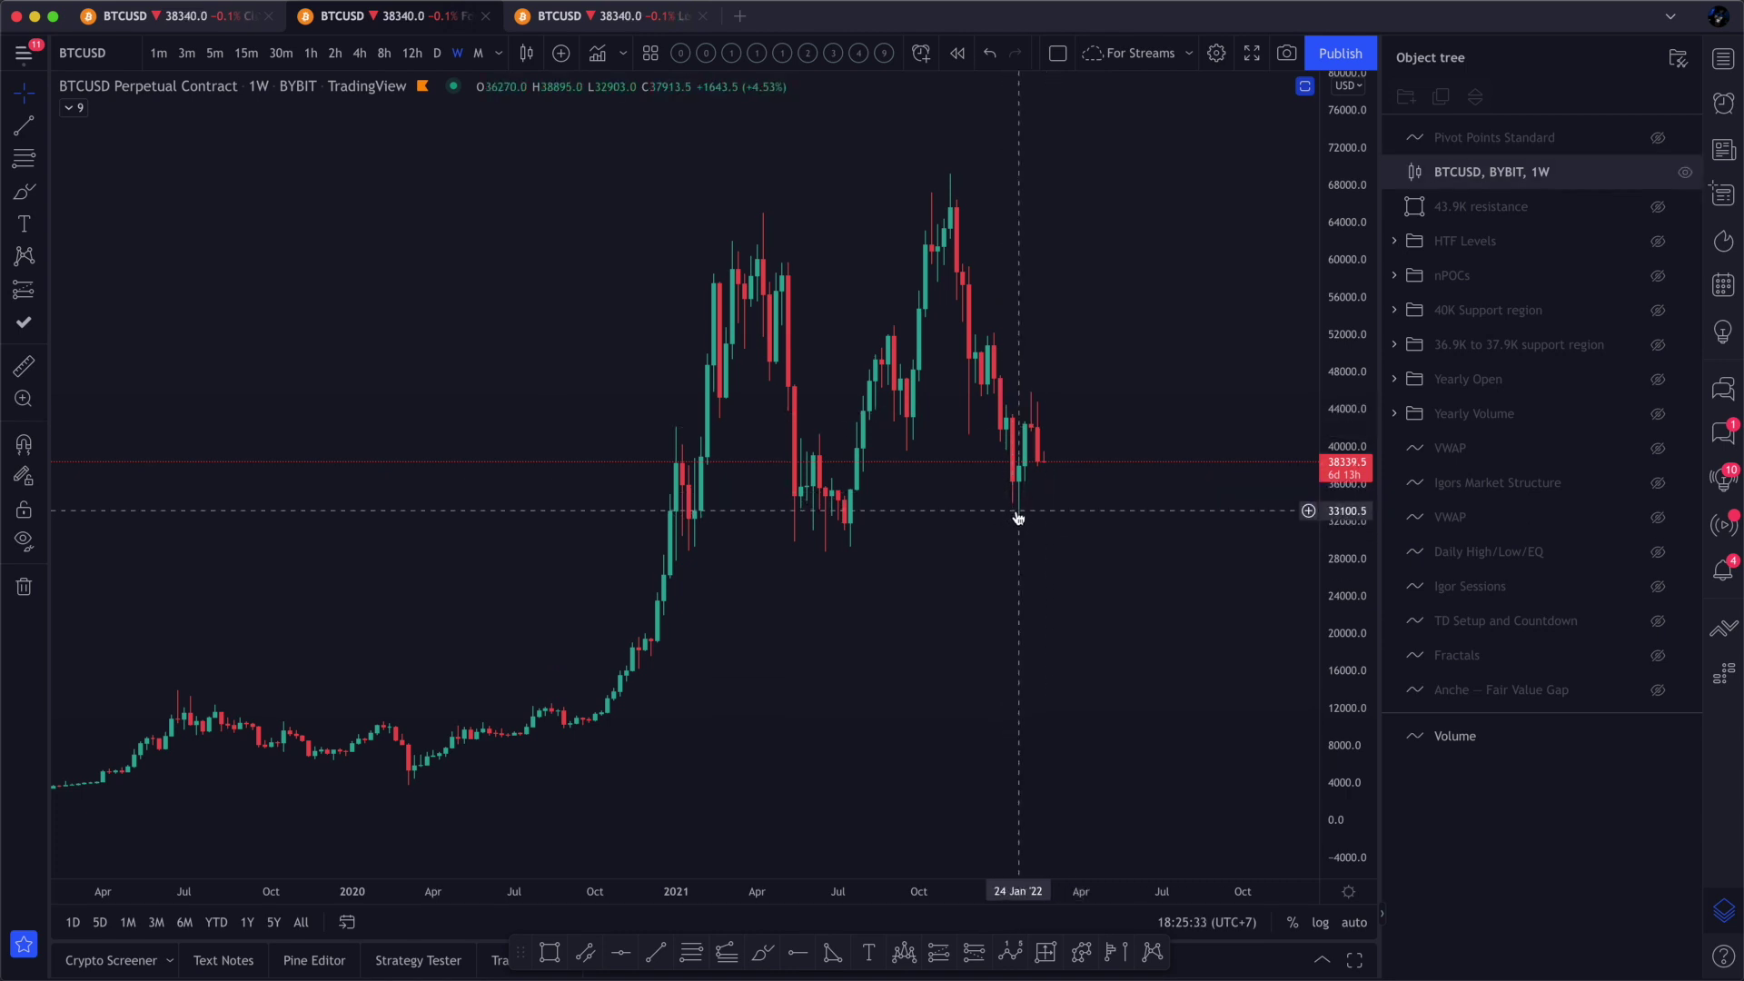
scroll(1086, 525, up, 5)
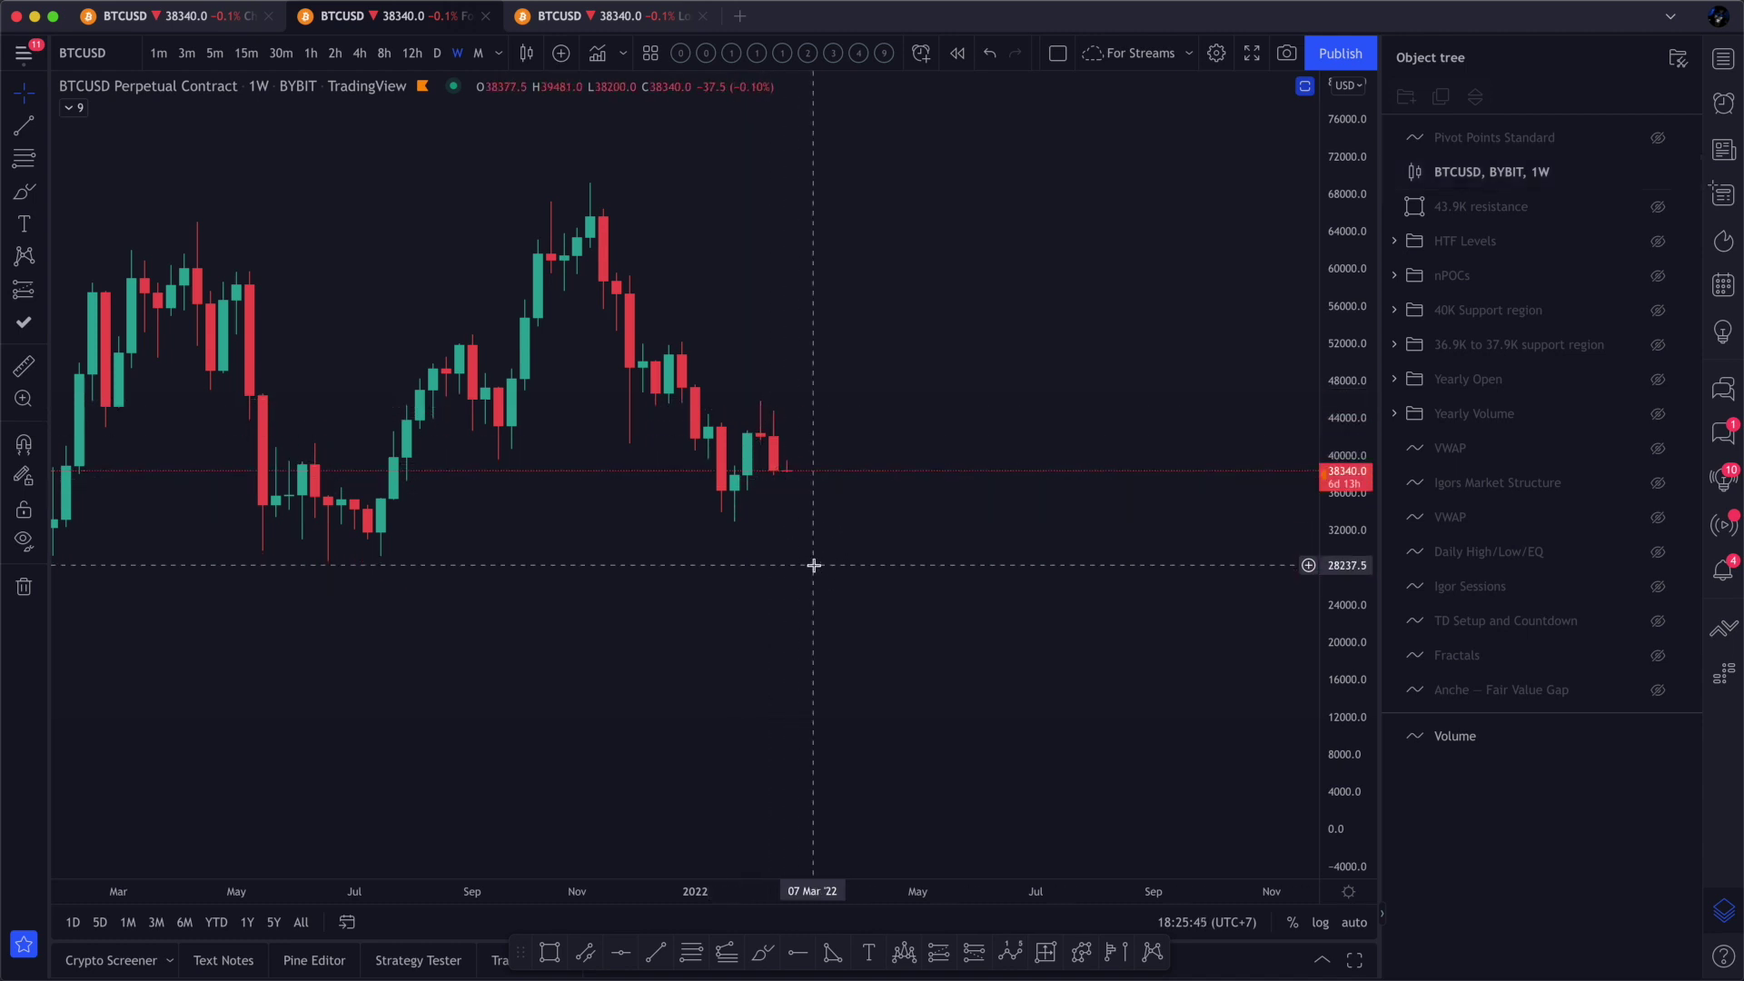
click(436, 53)
scroll(611, 454, down, 5)
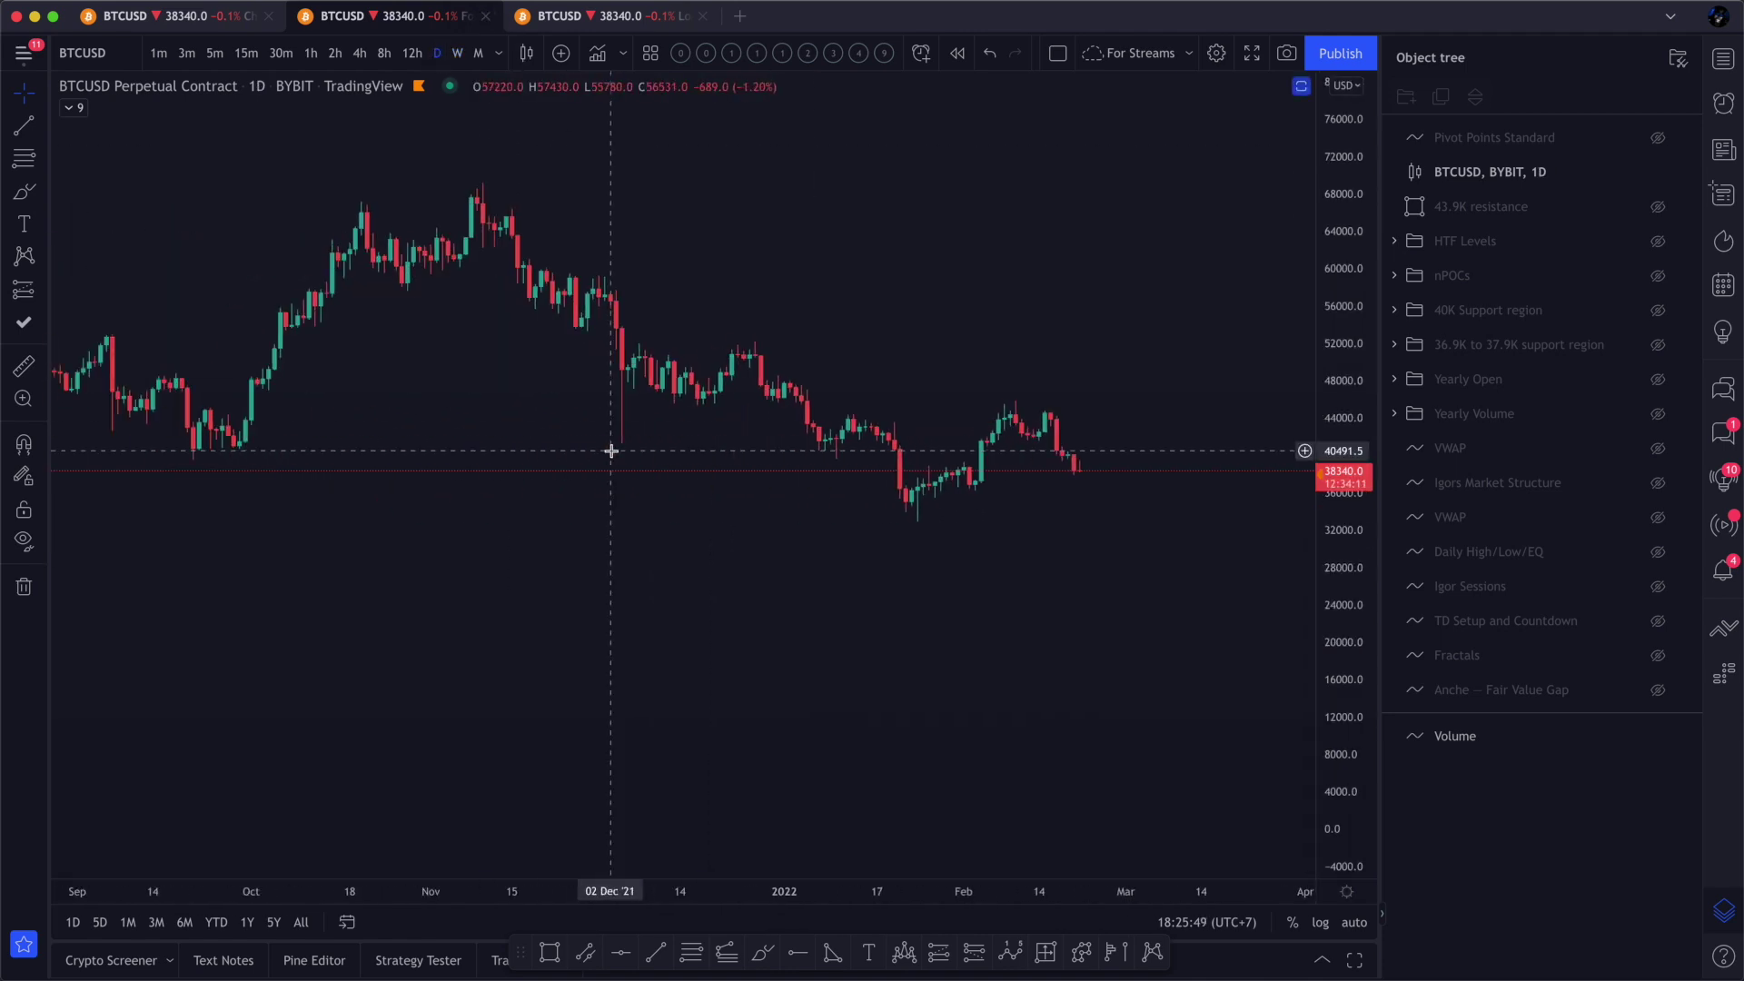
- Draw a descending trend line from the 10 Nov '21 high near 69375 to about 31738 in late February 2022, and delete it
click(27, 127)
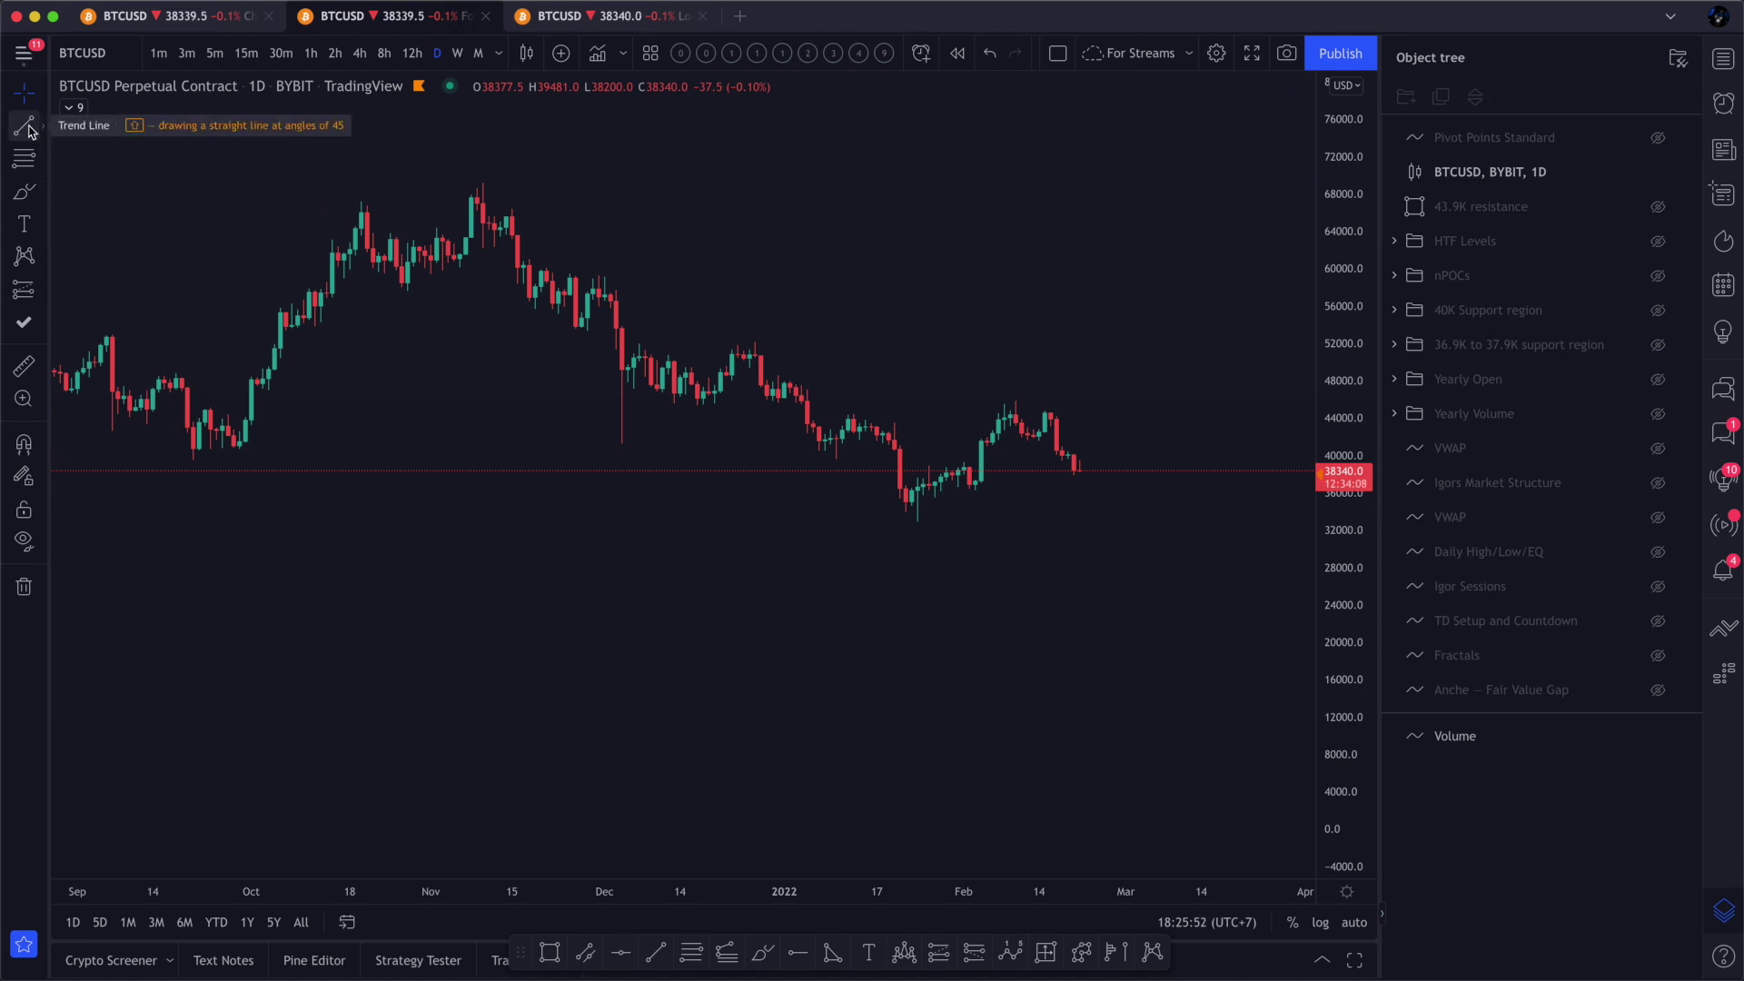
click(481, 183)
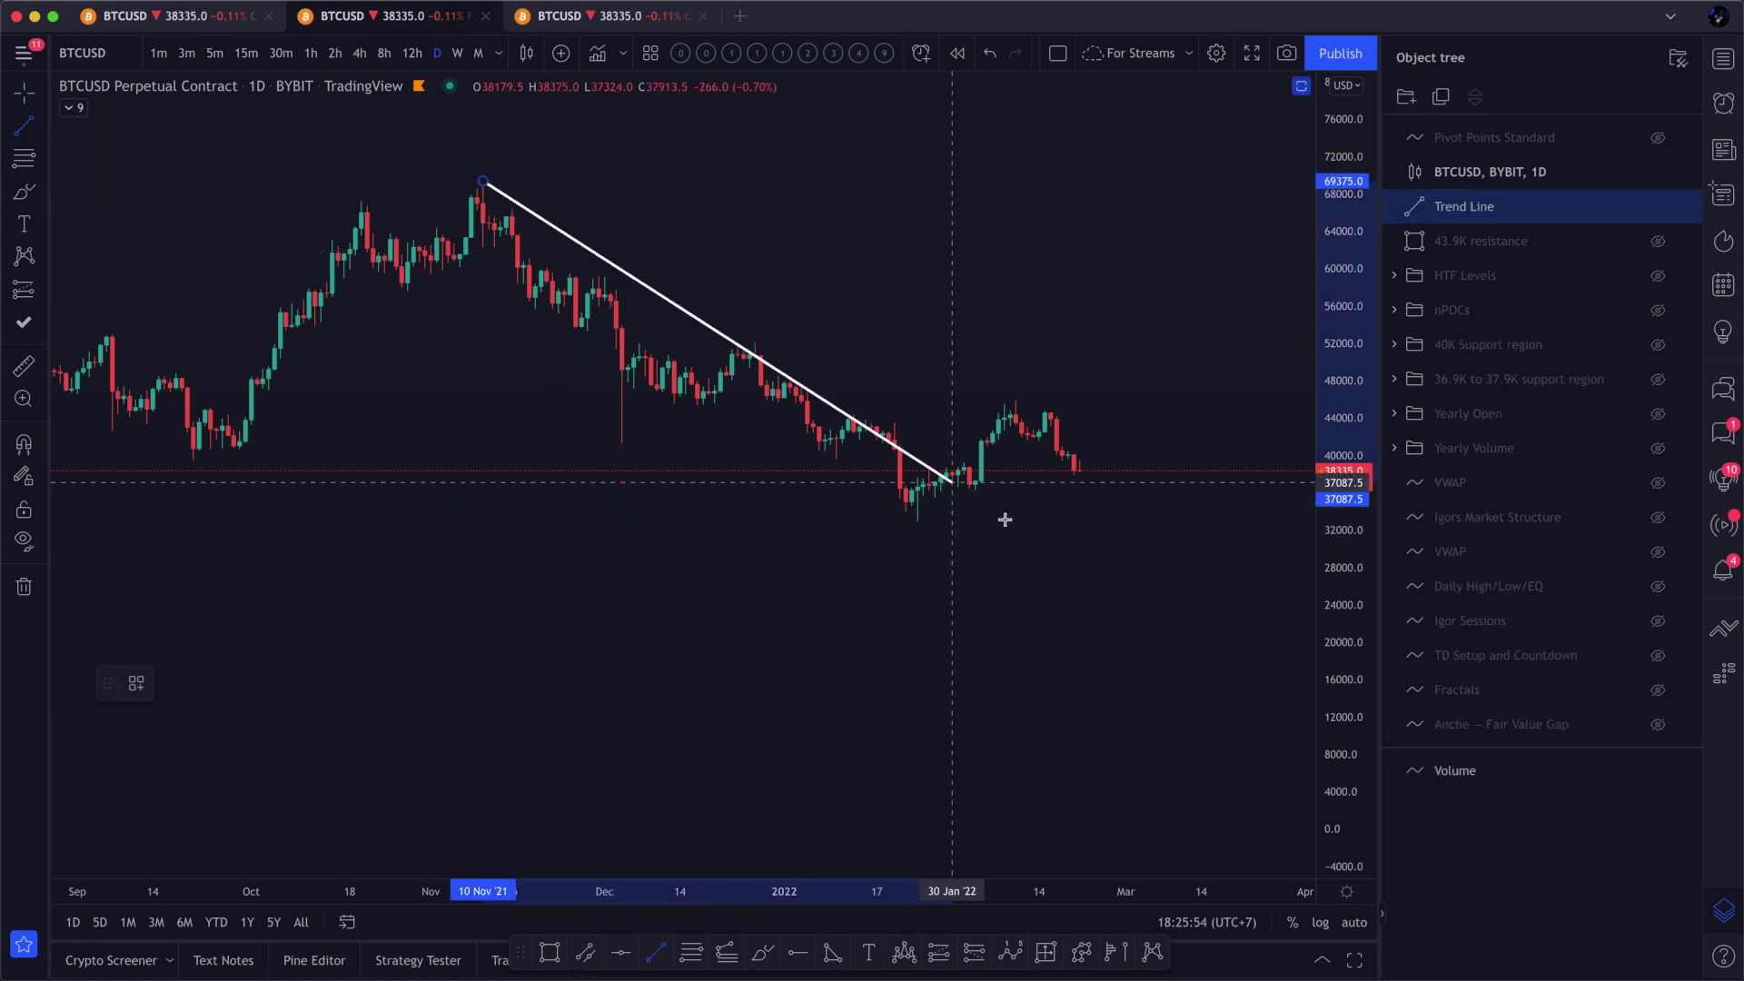
click(1072, 533)
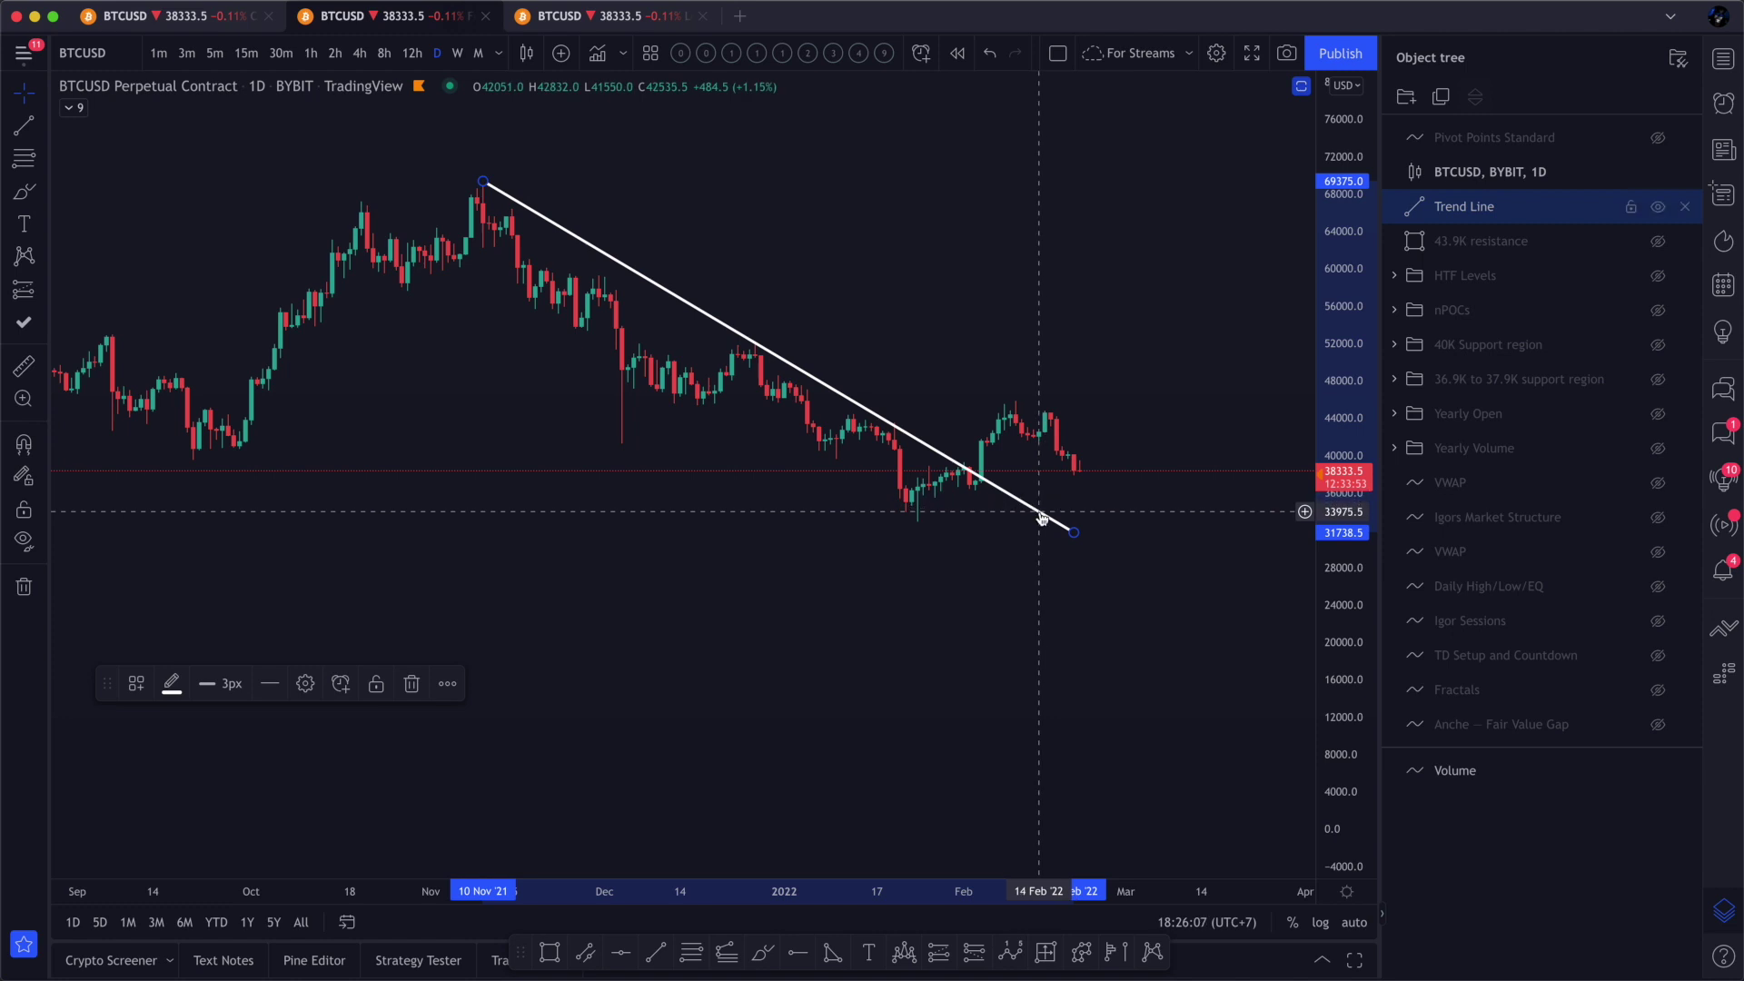
key(Delete)
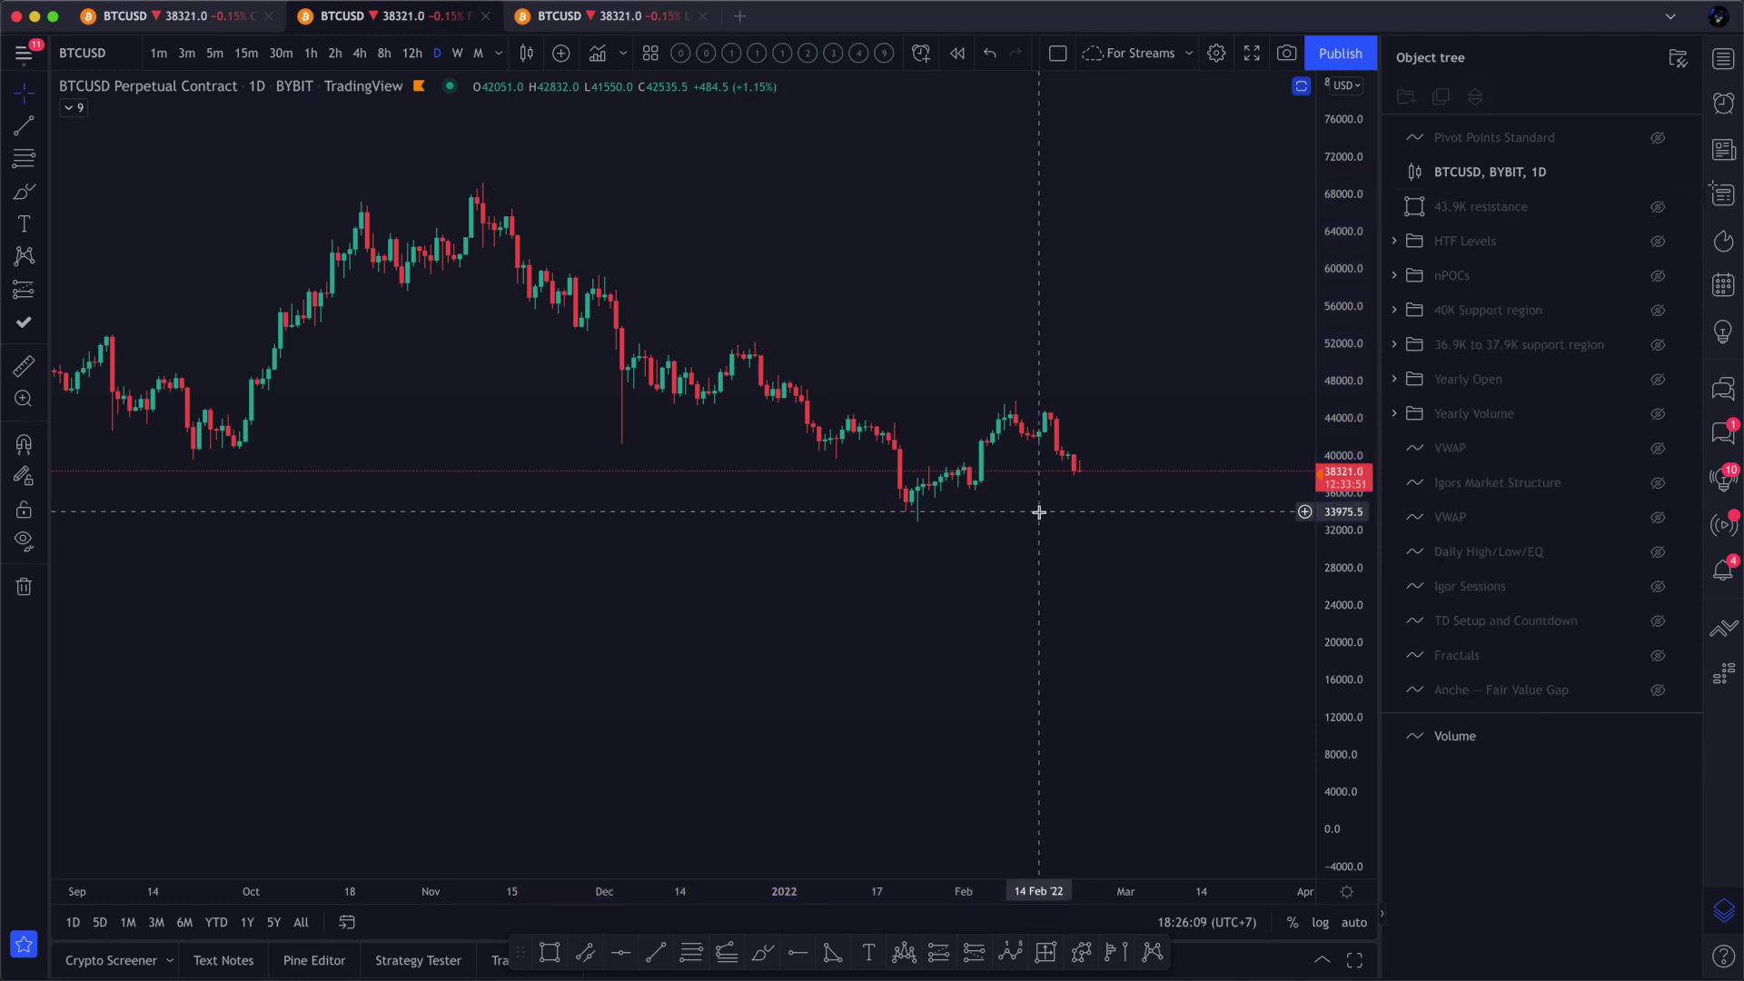
- Review recent price action on the 4-hour timeframe and return the chart to daily, framed from August 2021 to February 2022
click(359, 56)
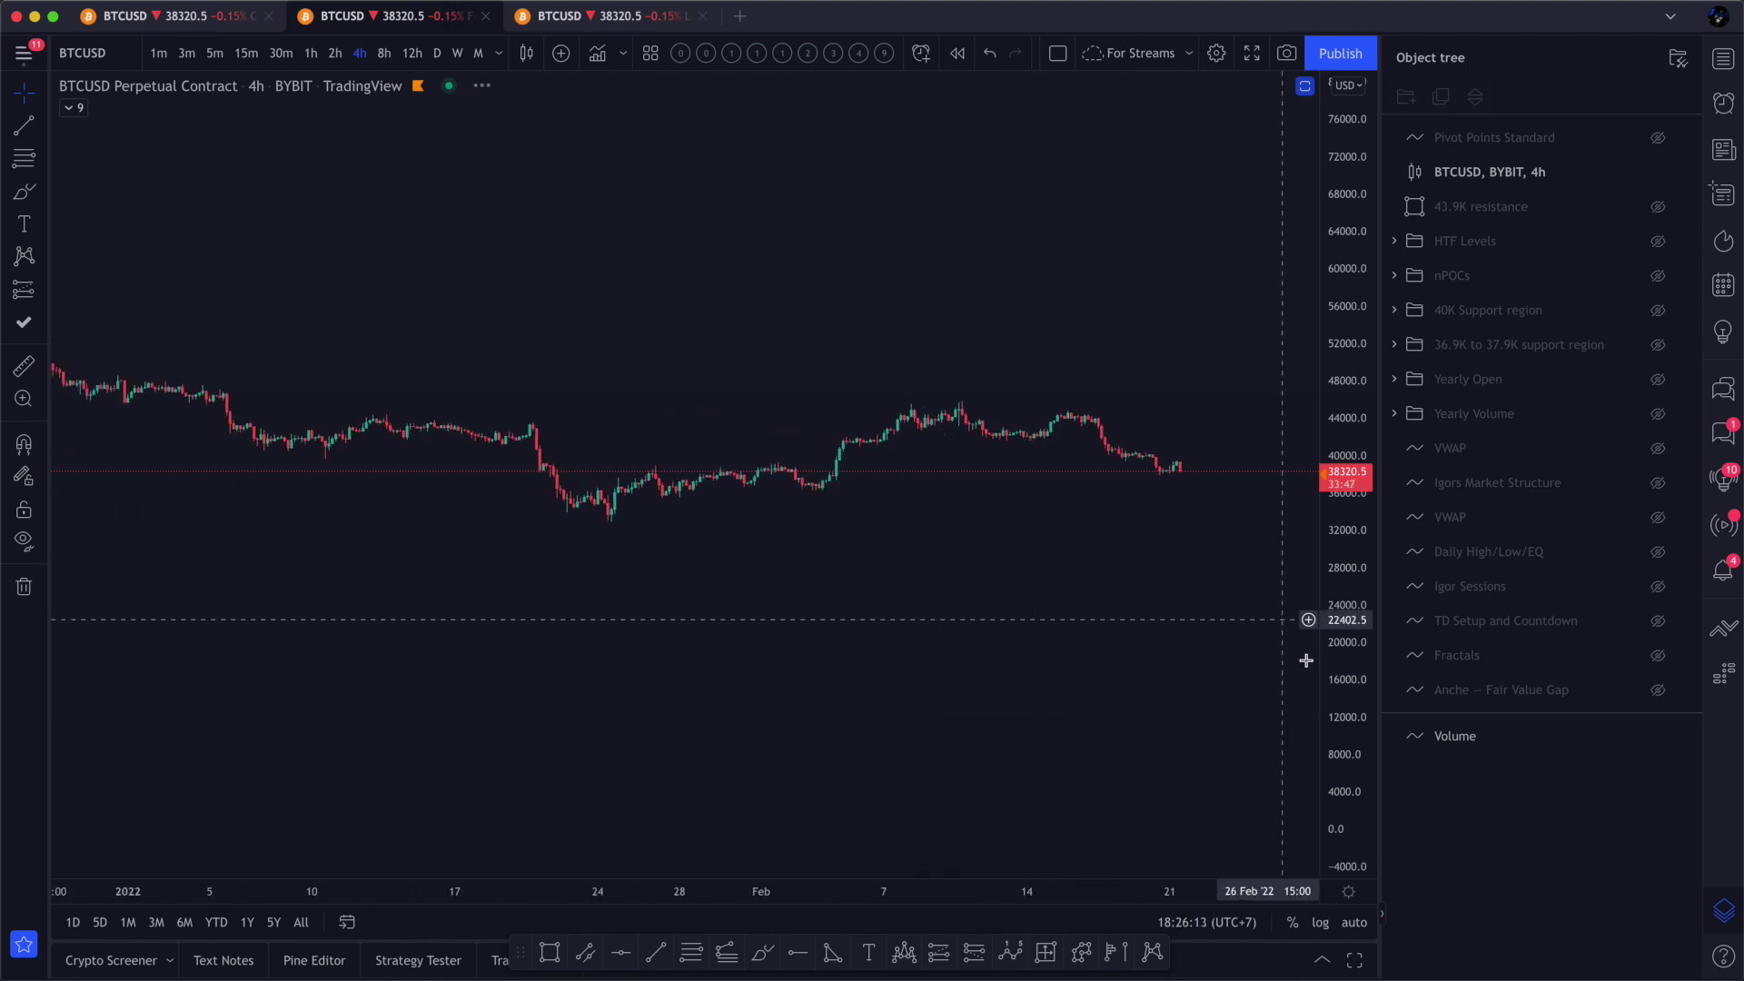
scroll(1007, 613, up, 5)
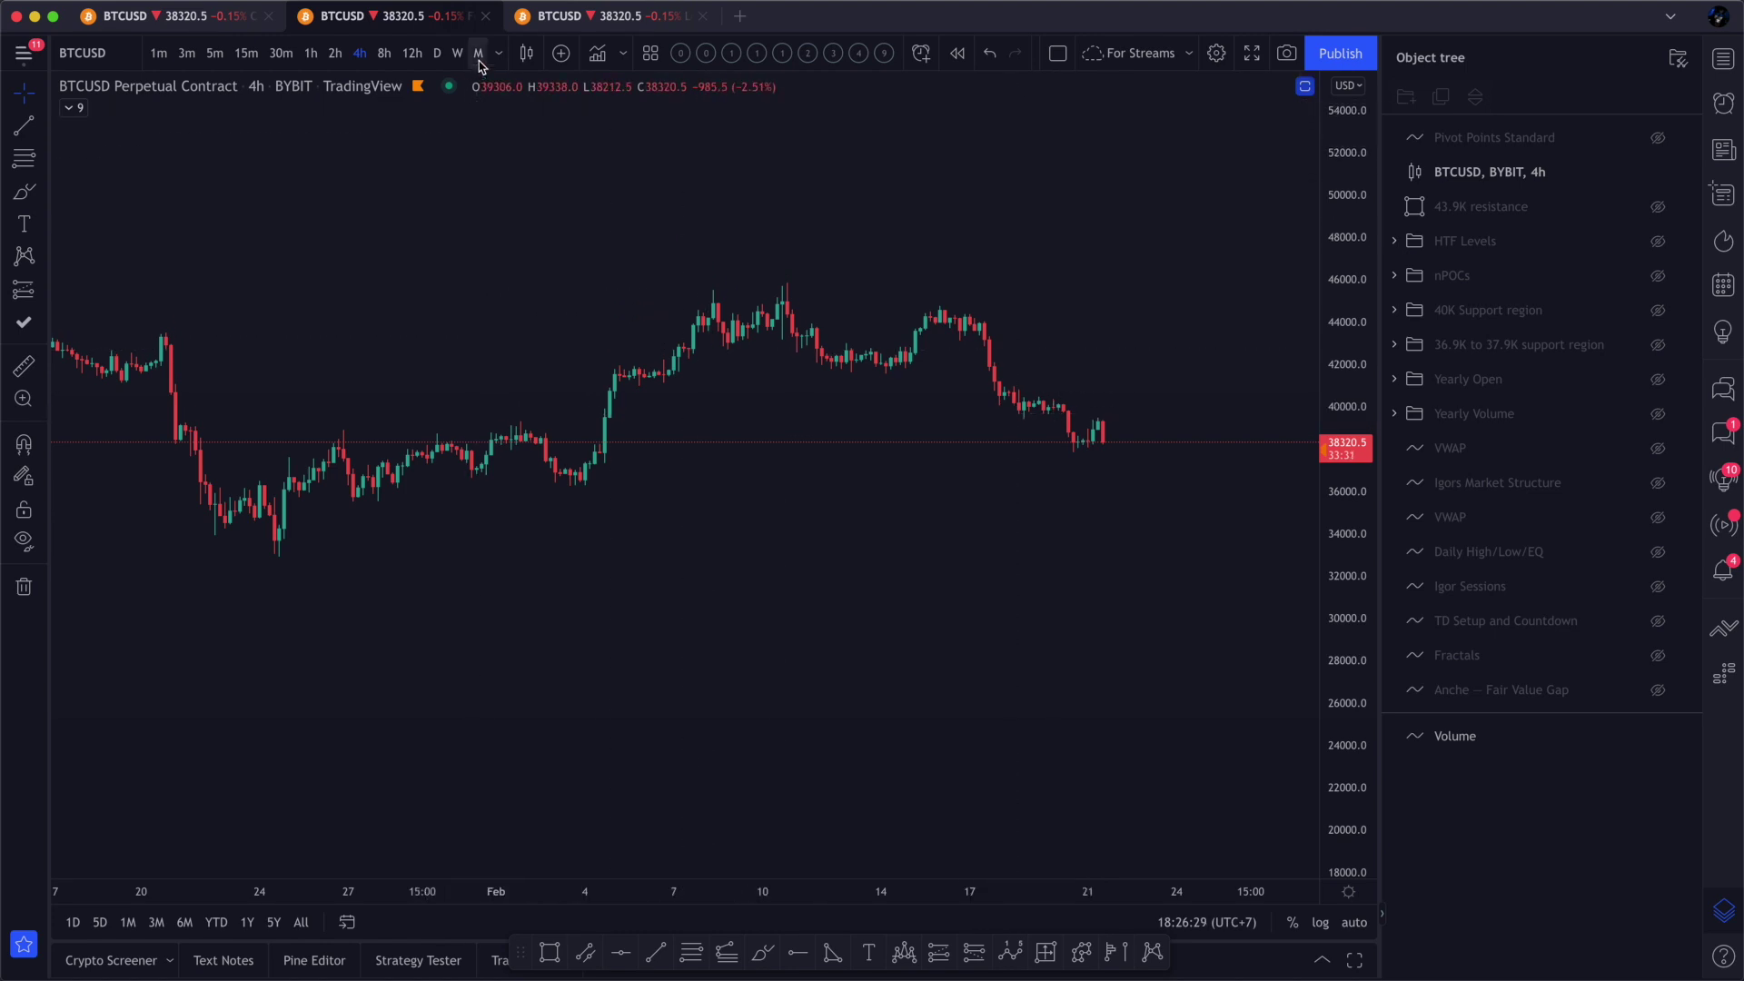
click(440, 53)
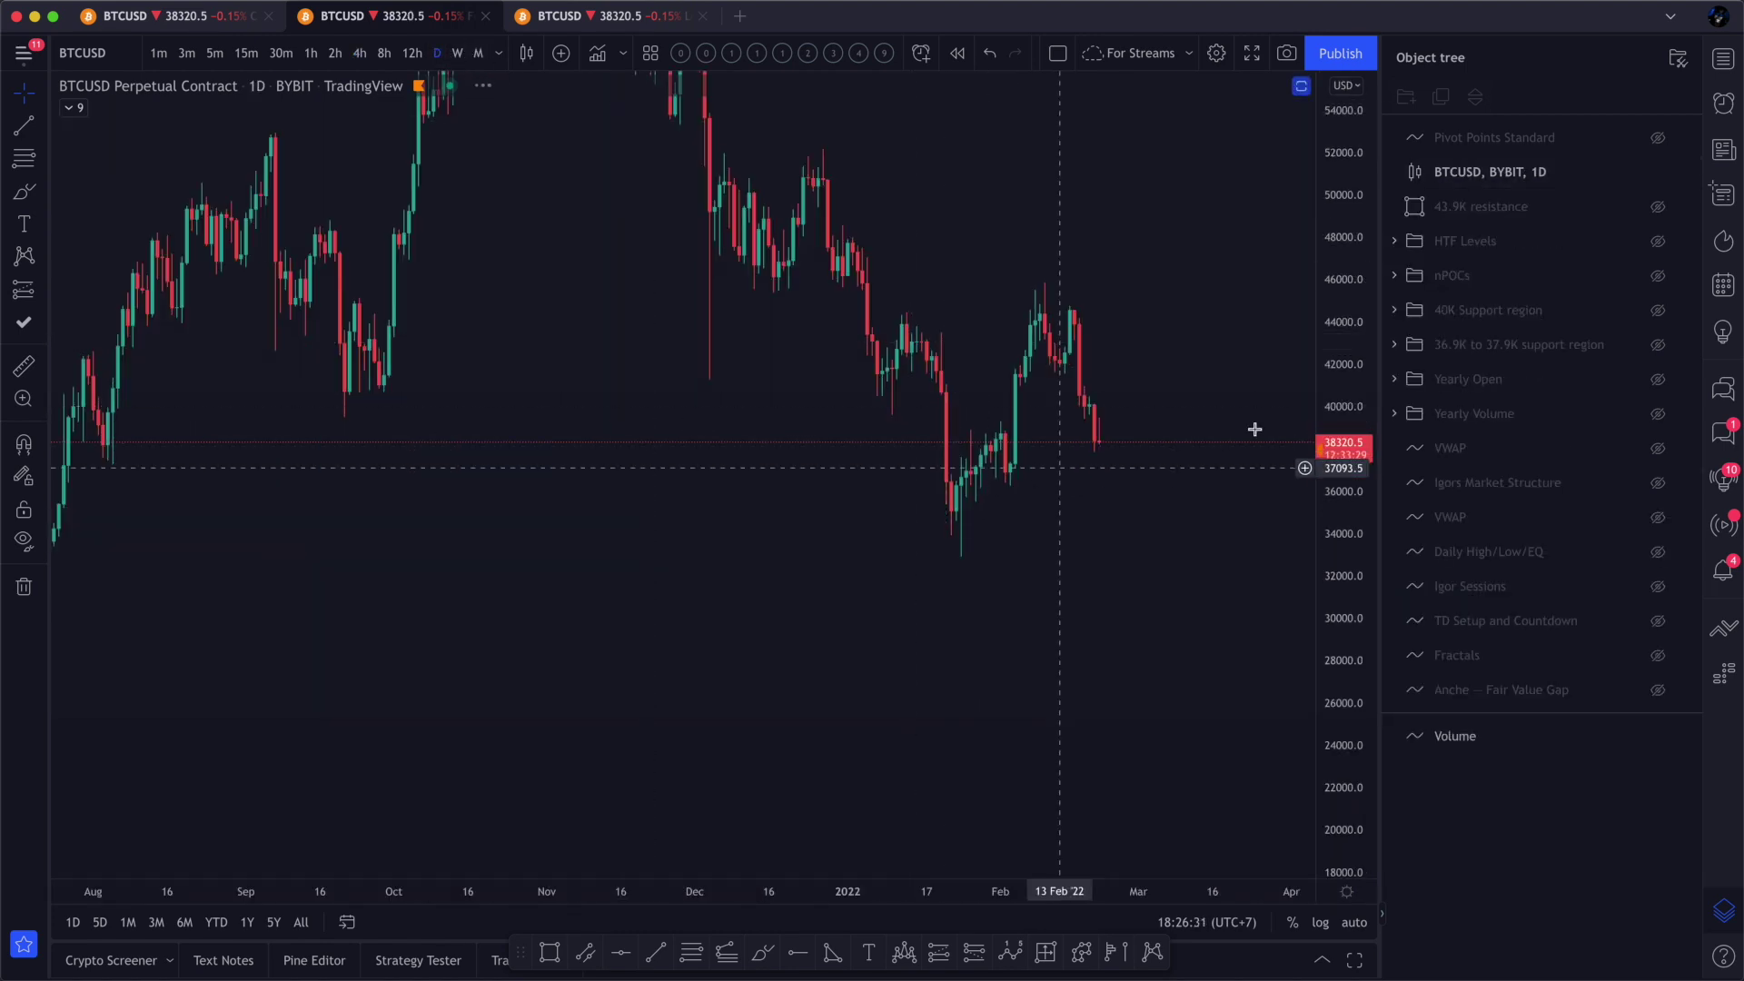
drag(1144, 268, 1174, 512)
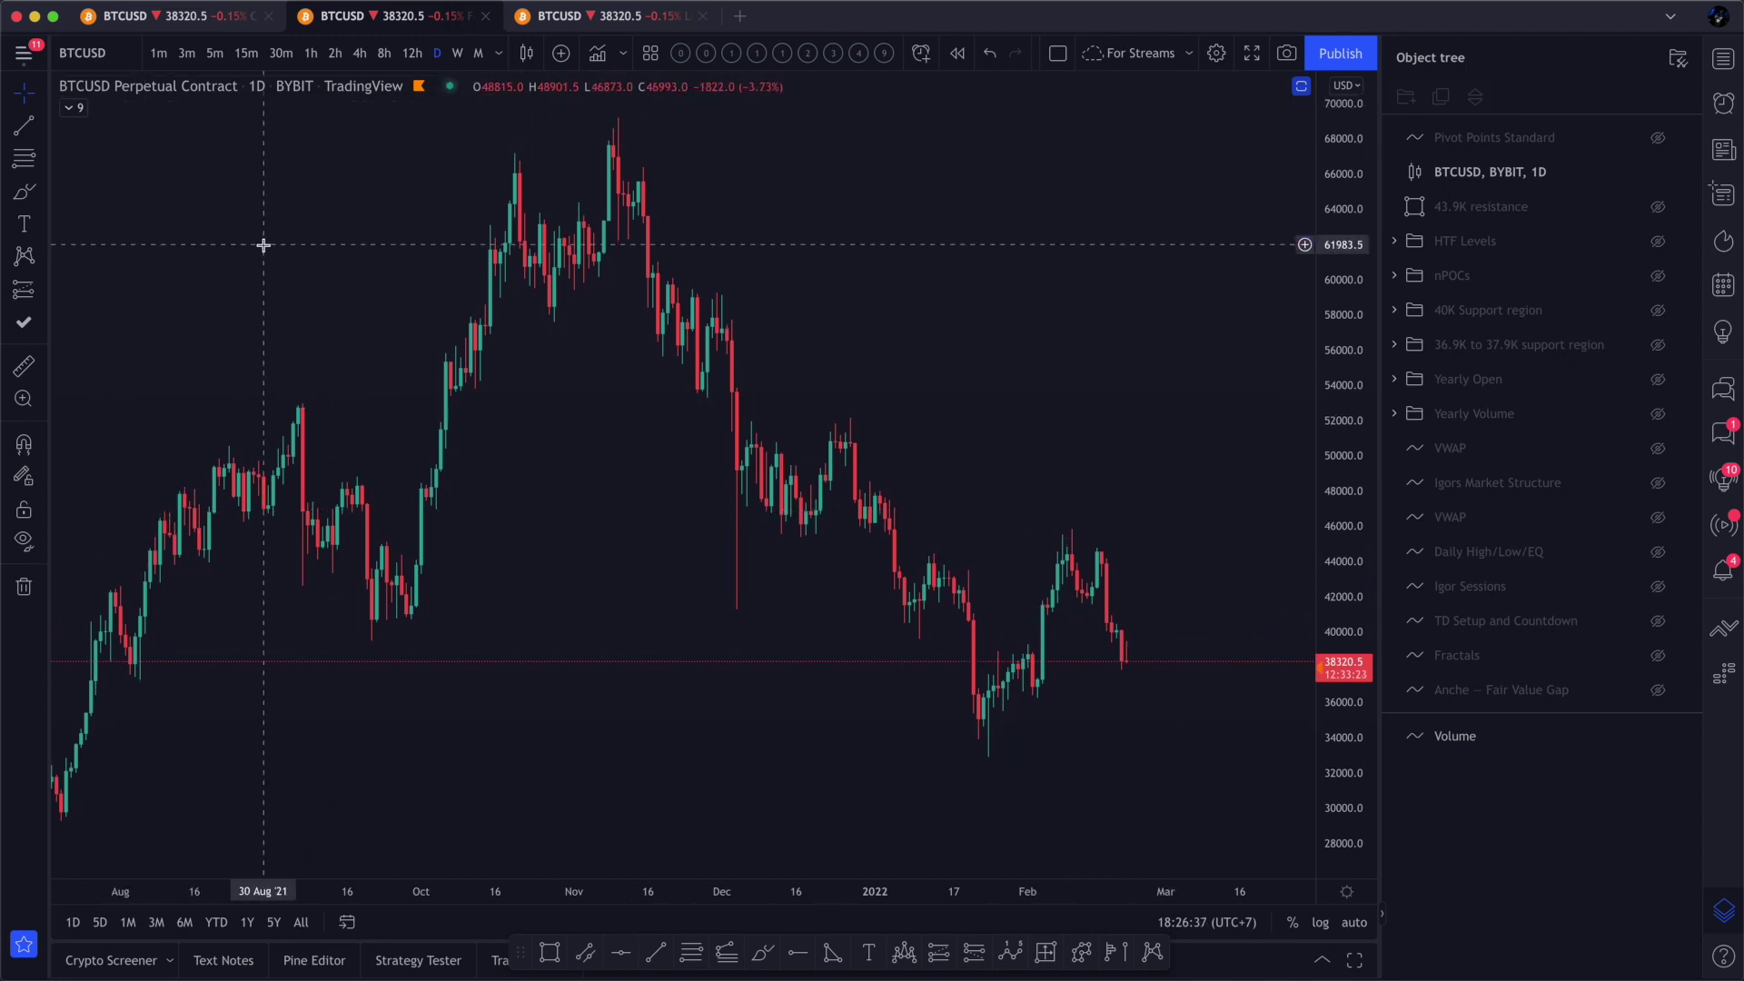
drag(263, 246, 269, 261)
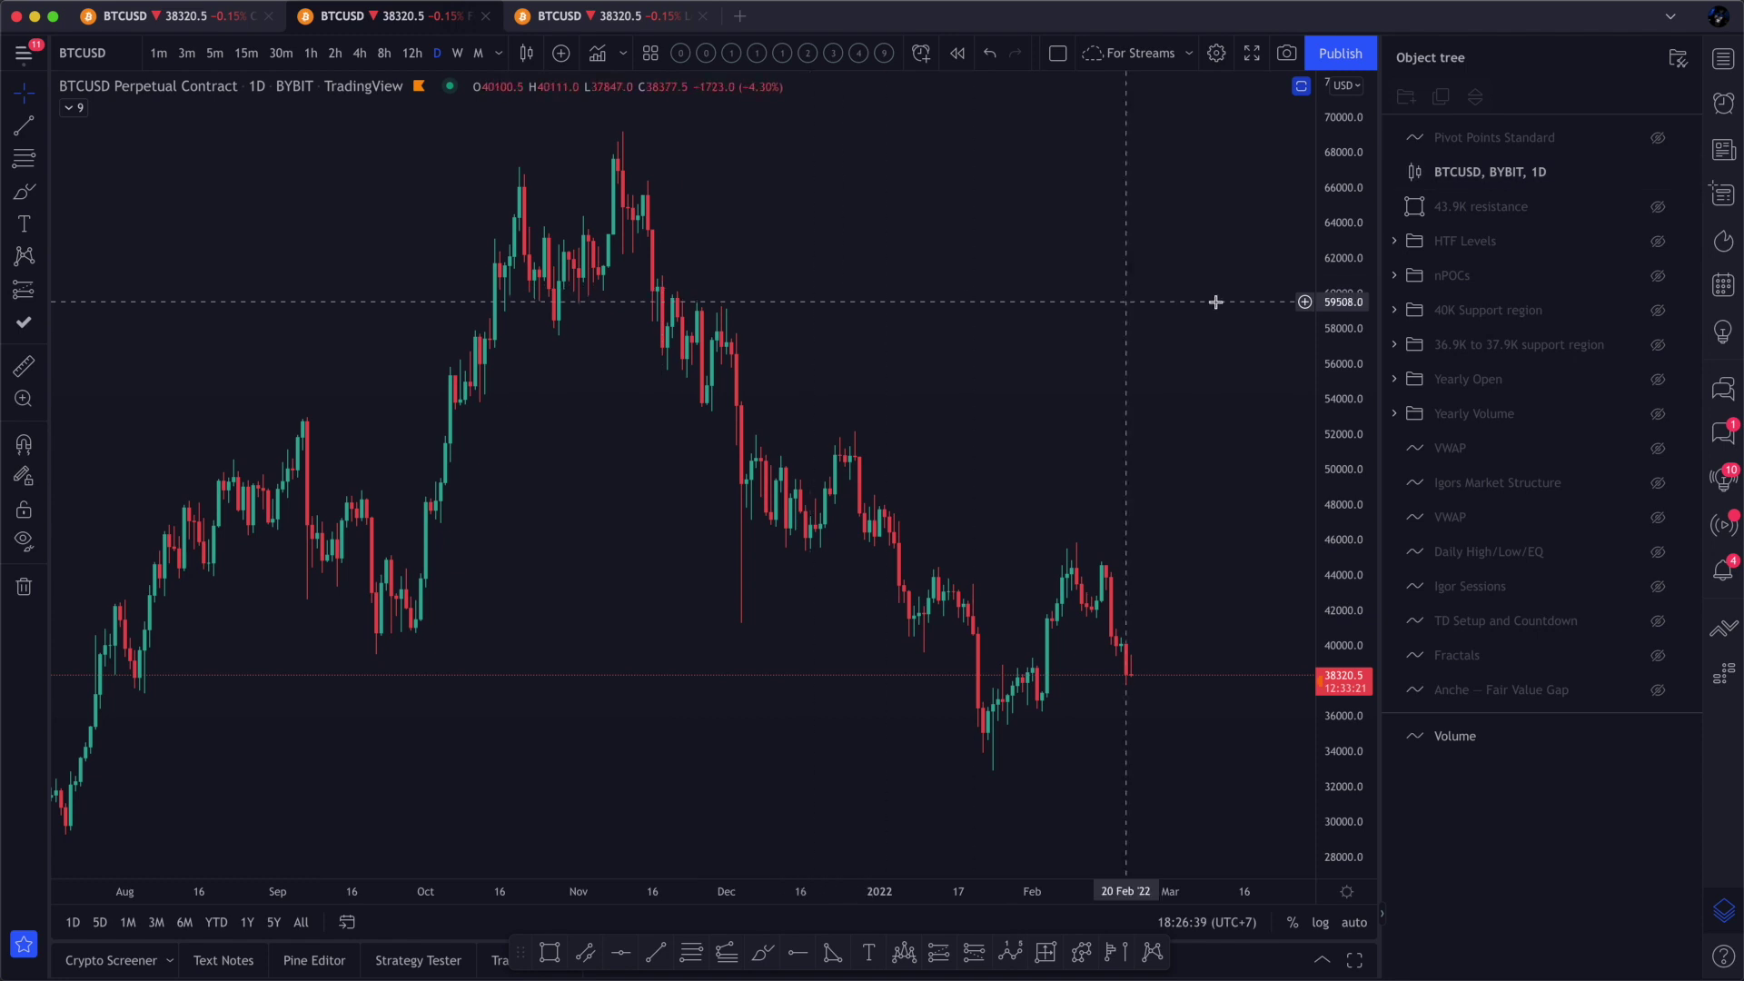
- Review the HTF Levels group on the daily chart and replace it with the nPOCs group
click(1657, 242)
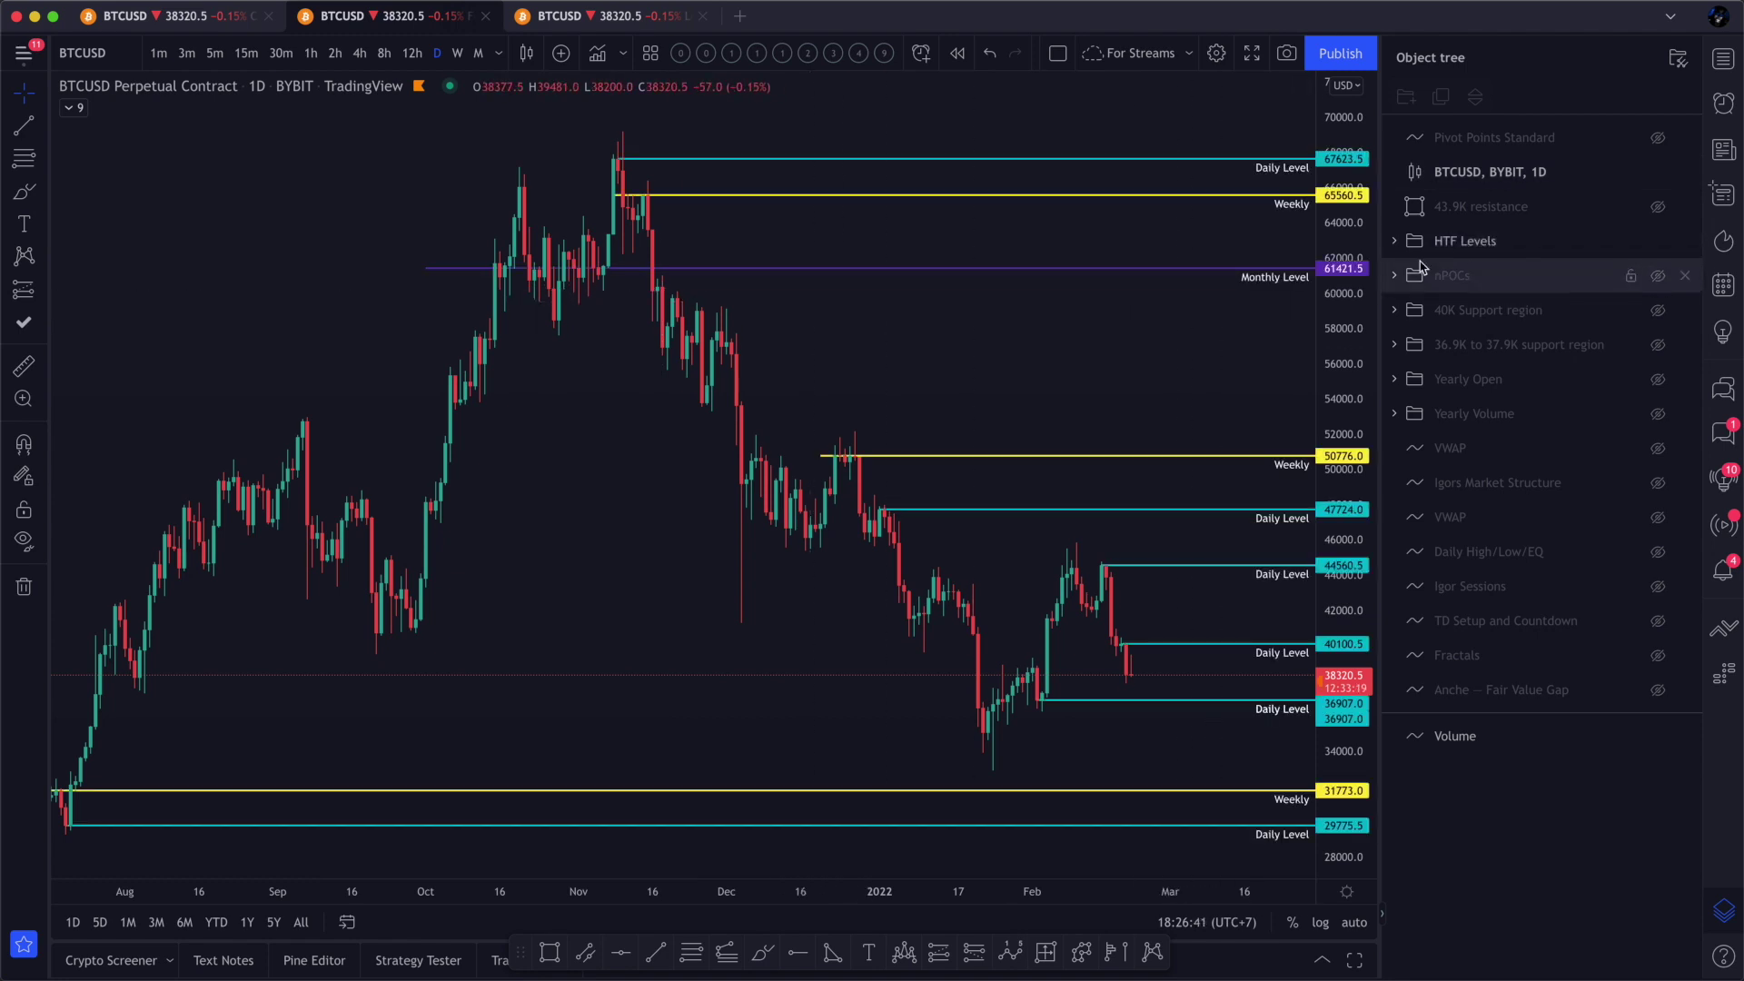
drag(1232, 396, 1228, 330)
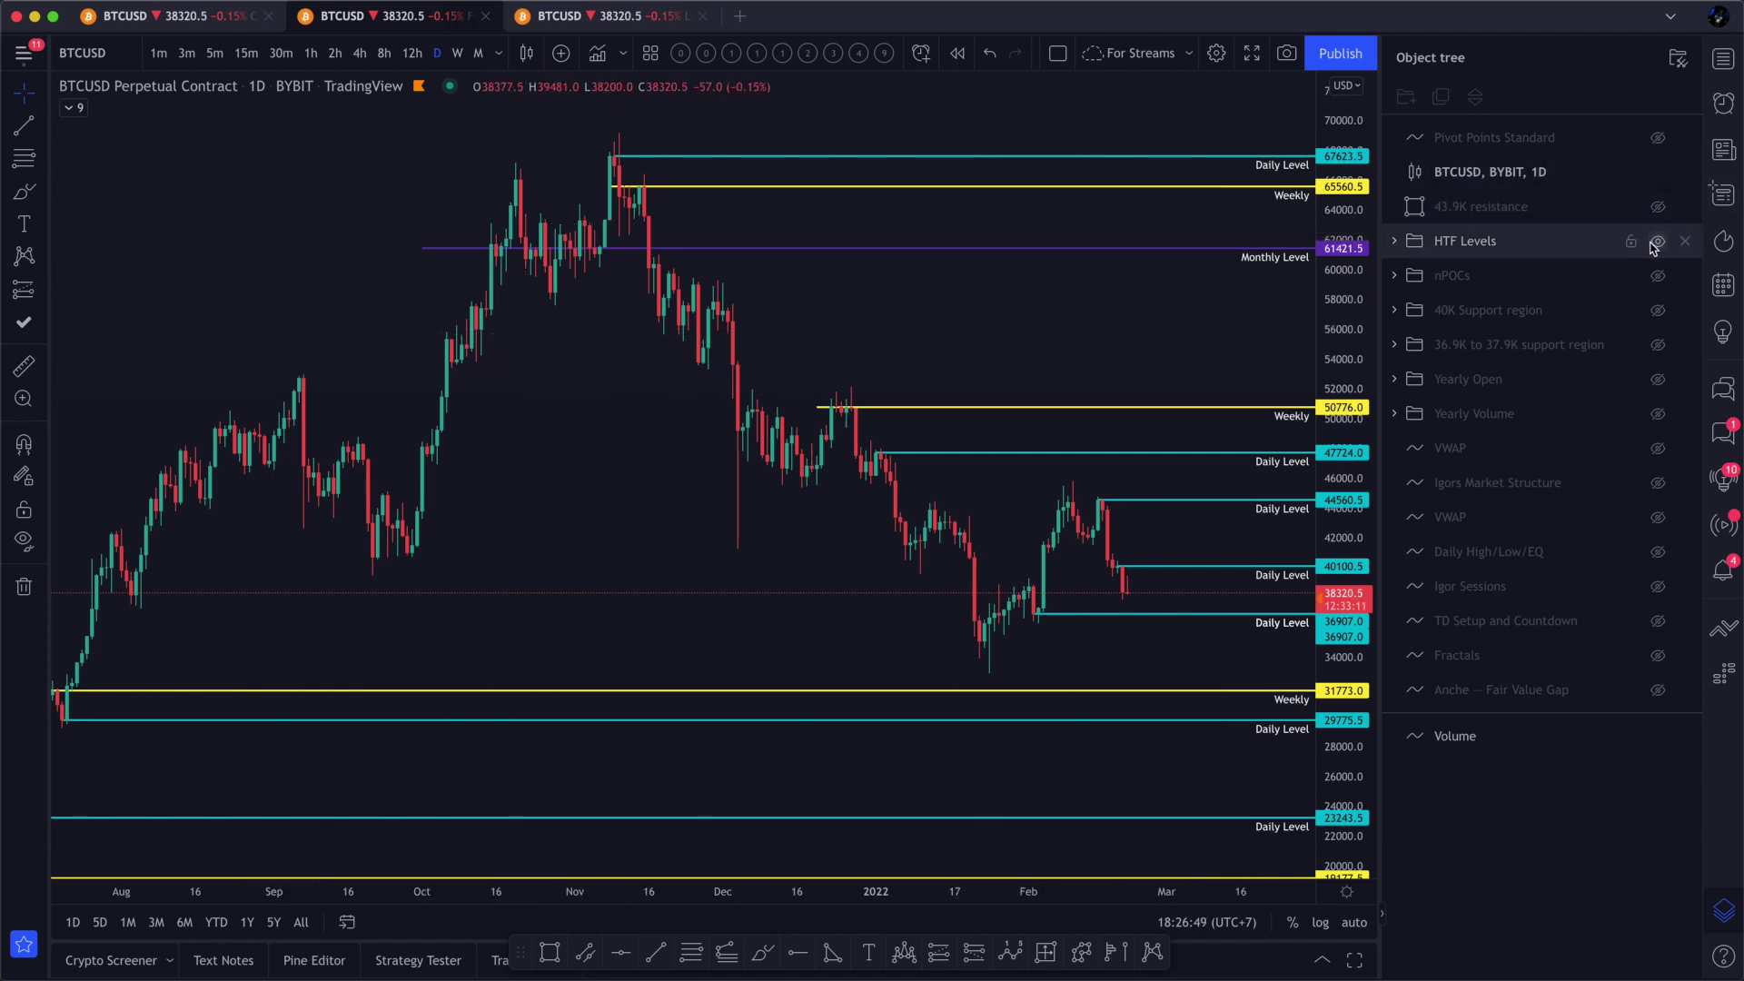
click(1658, 242)
click(1657, 275)
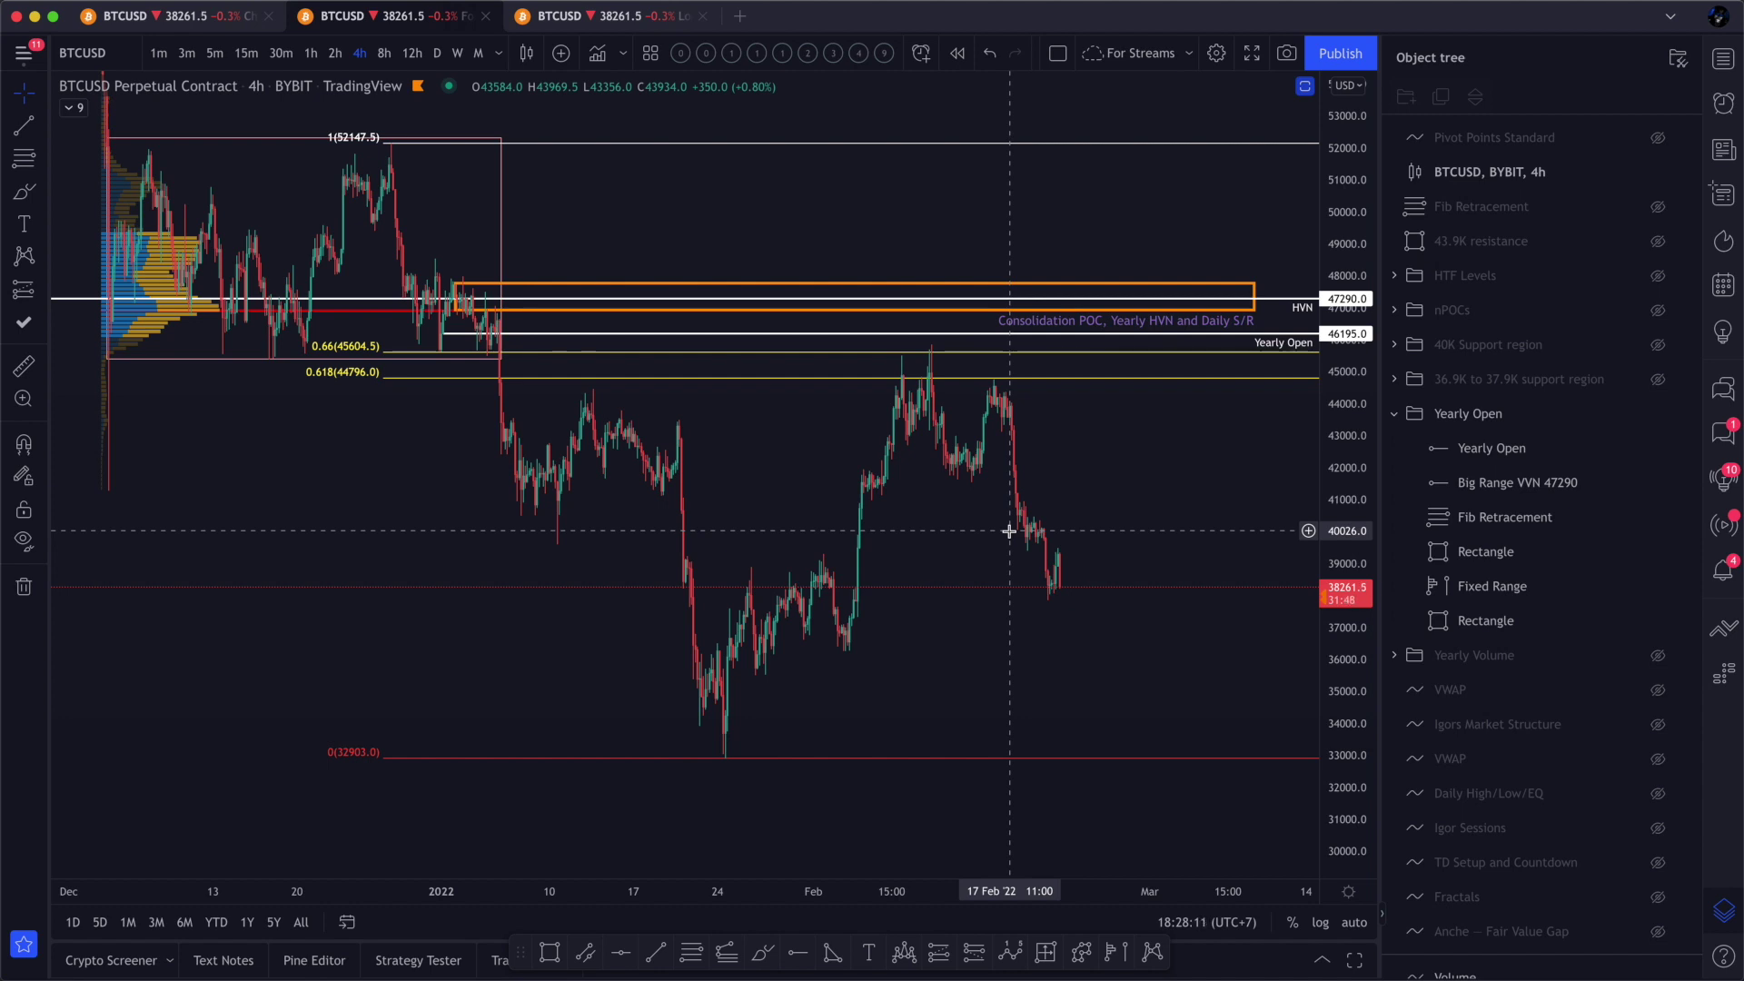
- Measure the drop from about 44145 on 16 Feb '22 to about 37810 with Date and Price Range, and remove the measurement
click(995, 404)
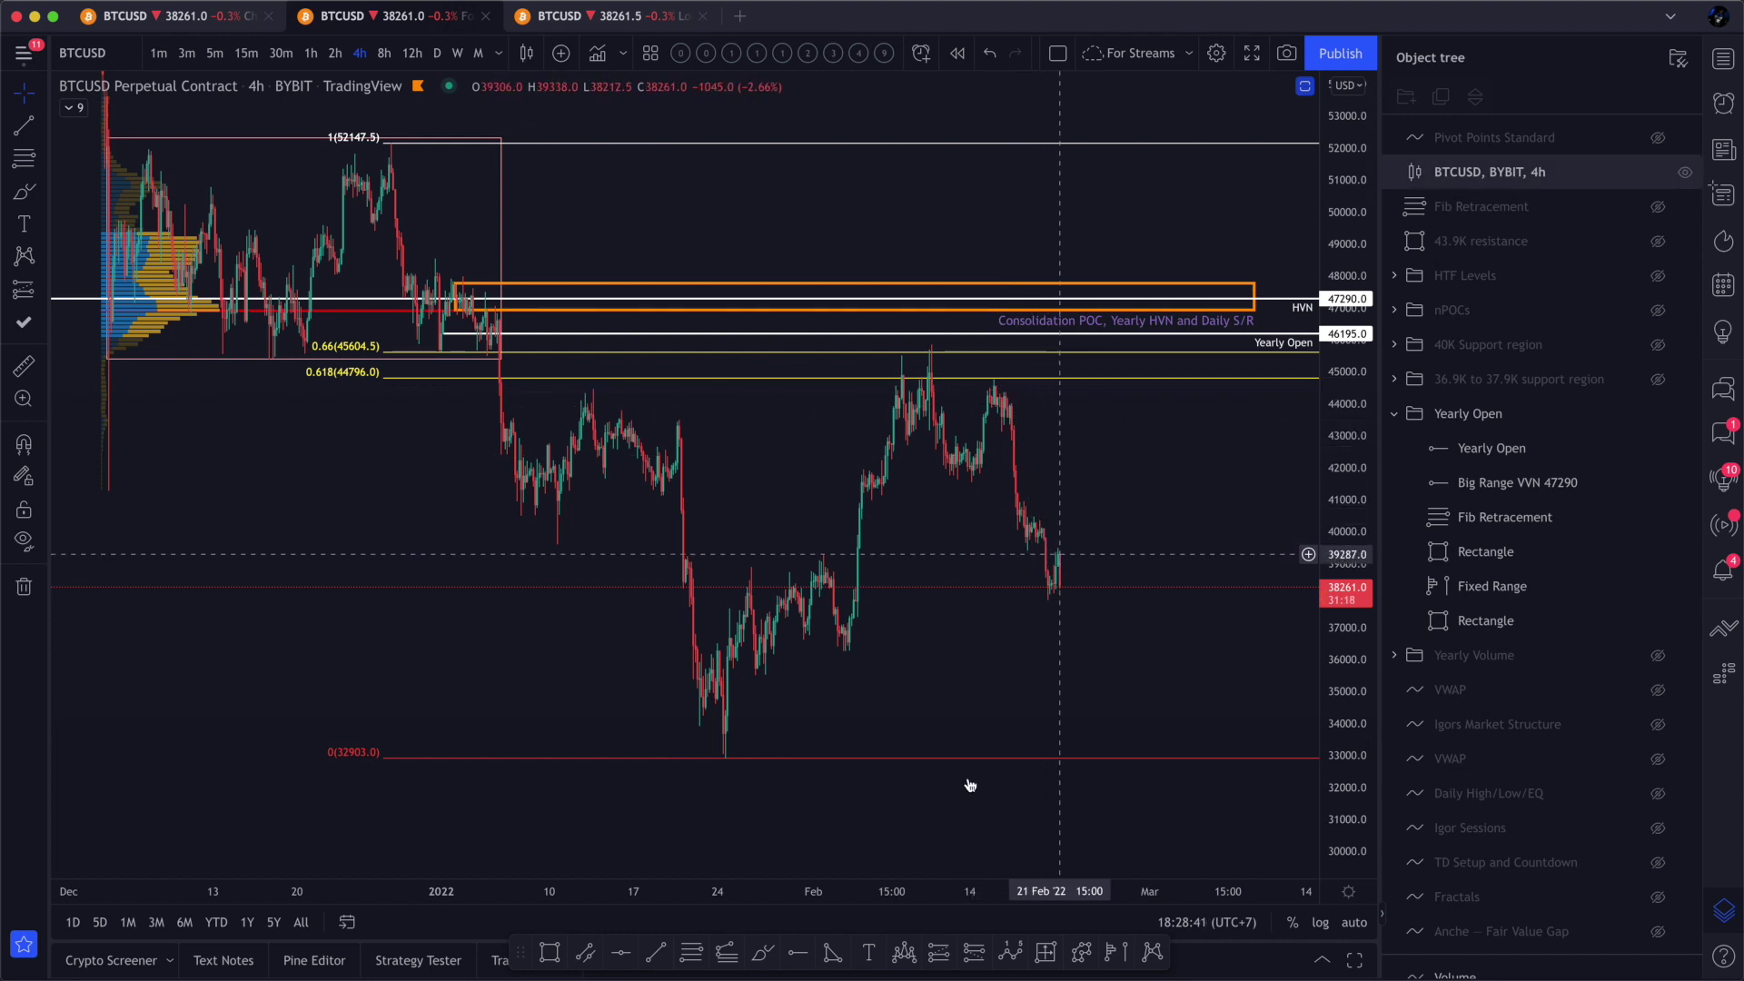
click(1045, 952)
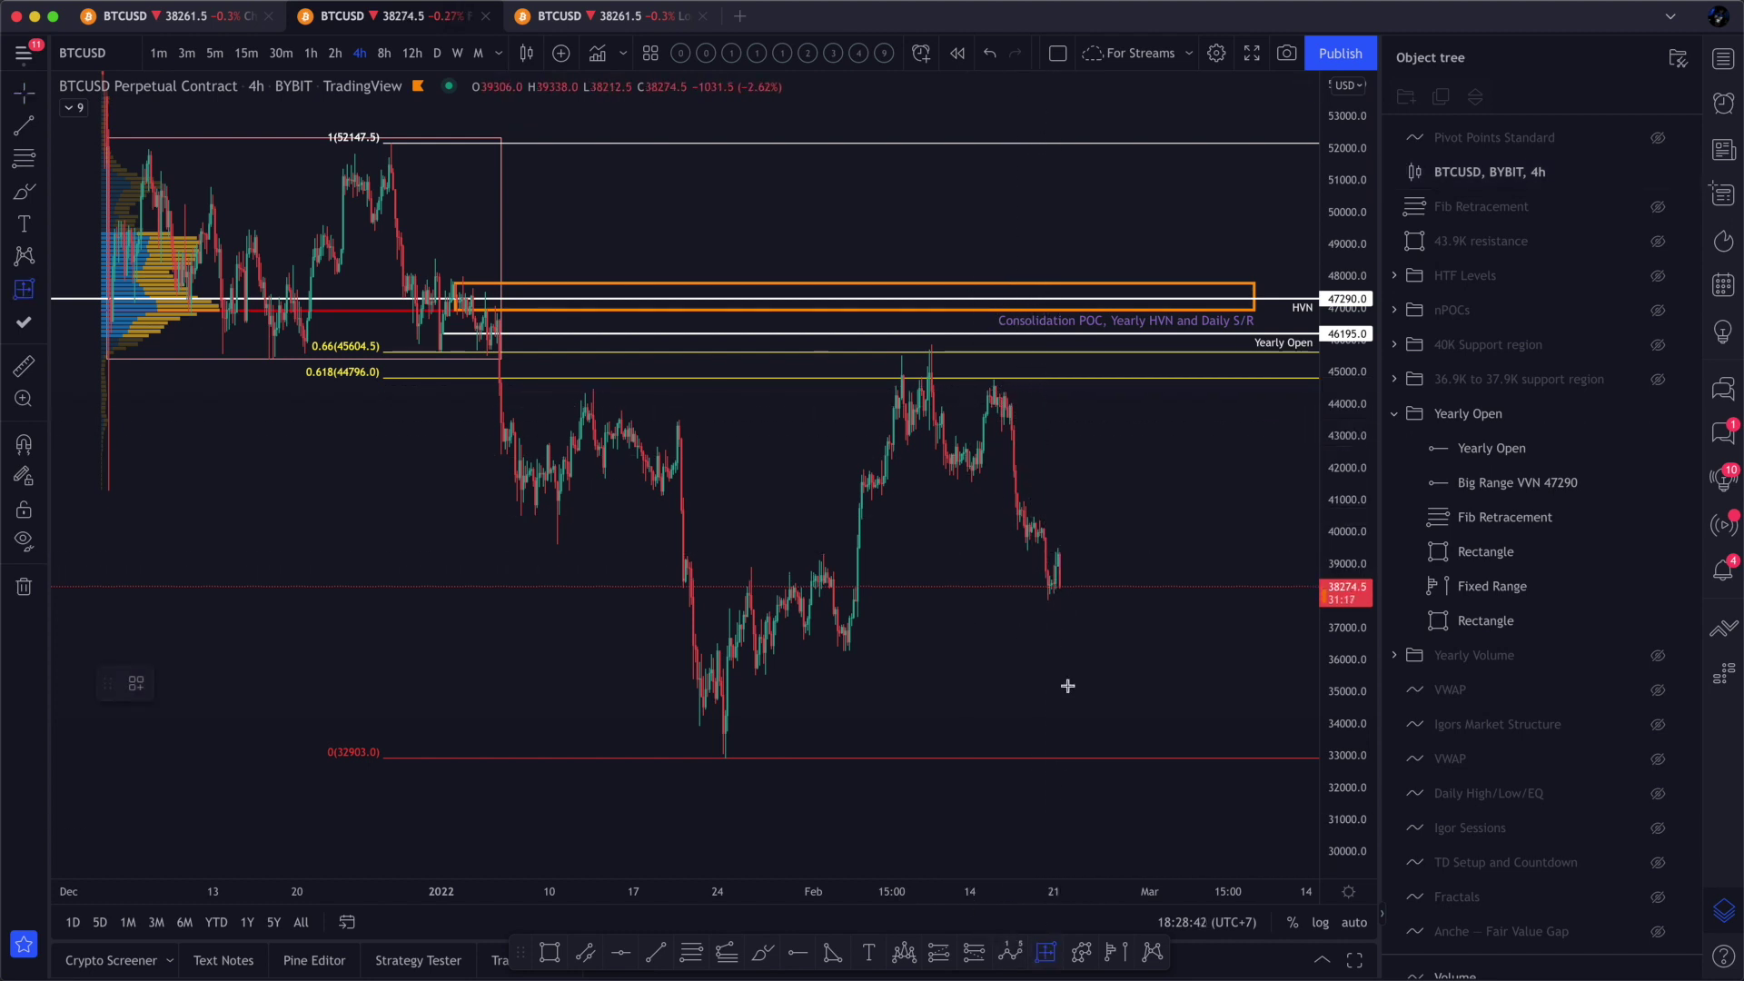
click(1002, 400)
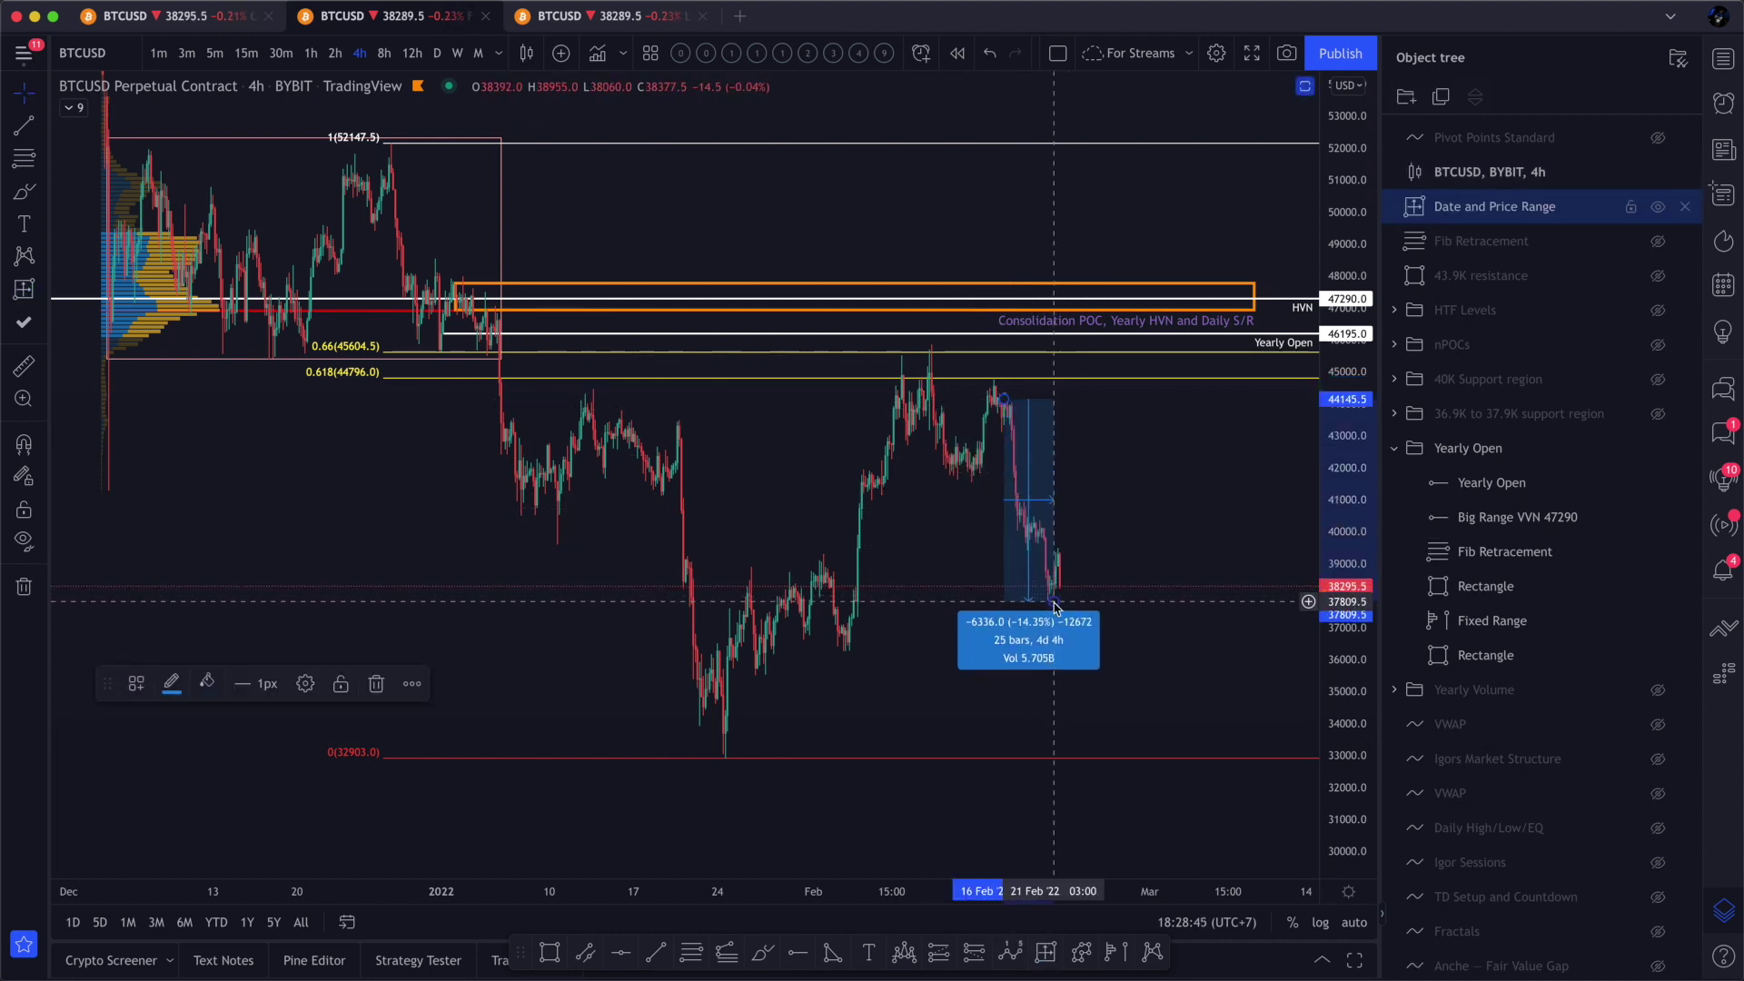
key(Escape)
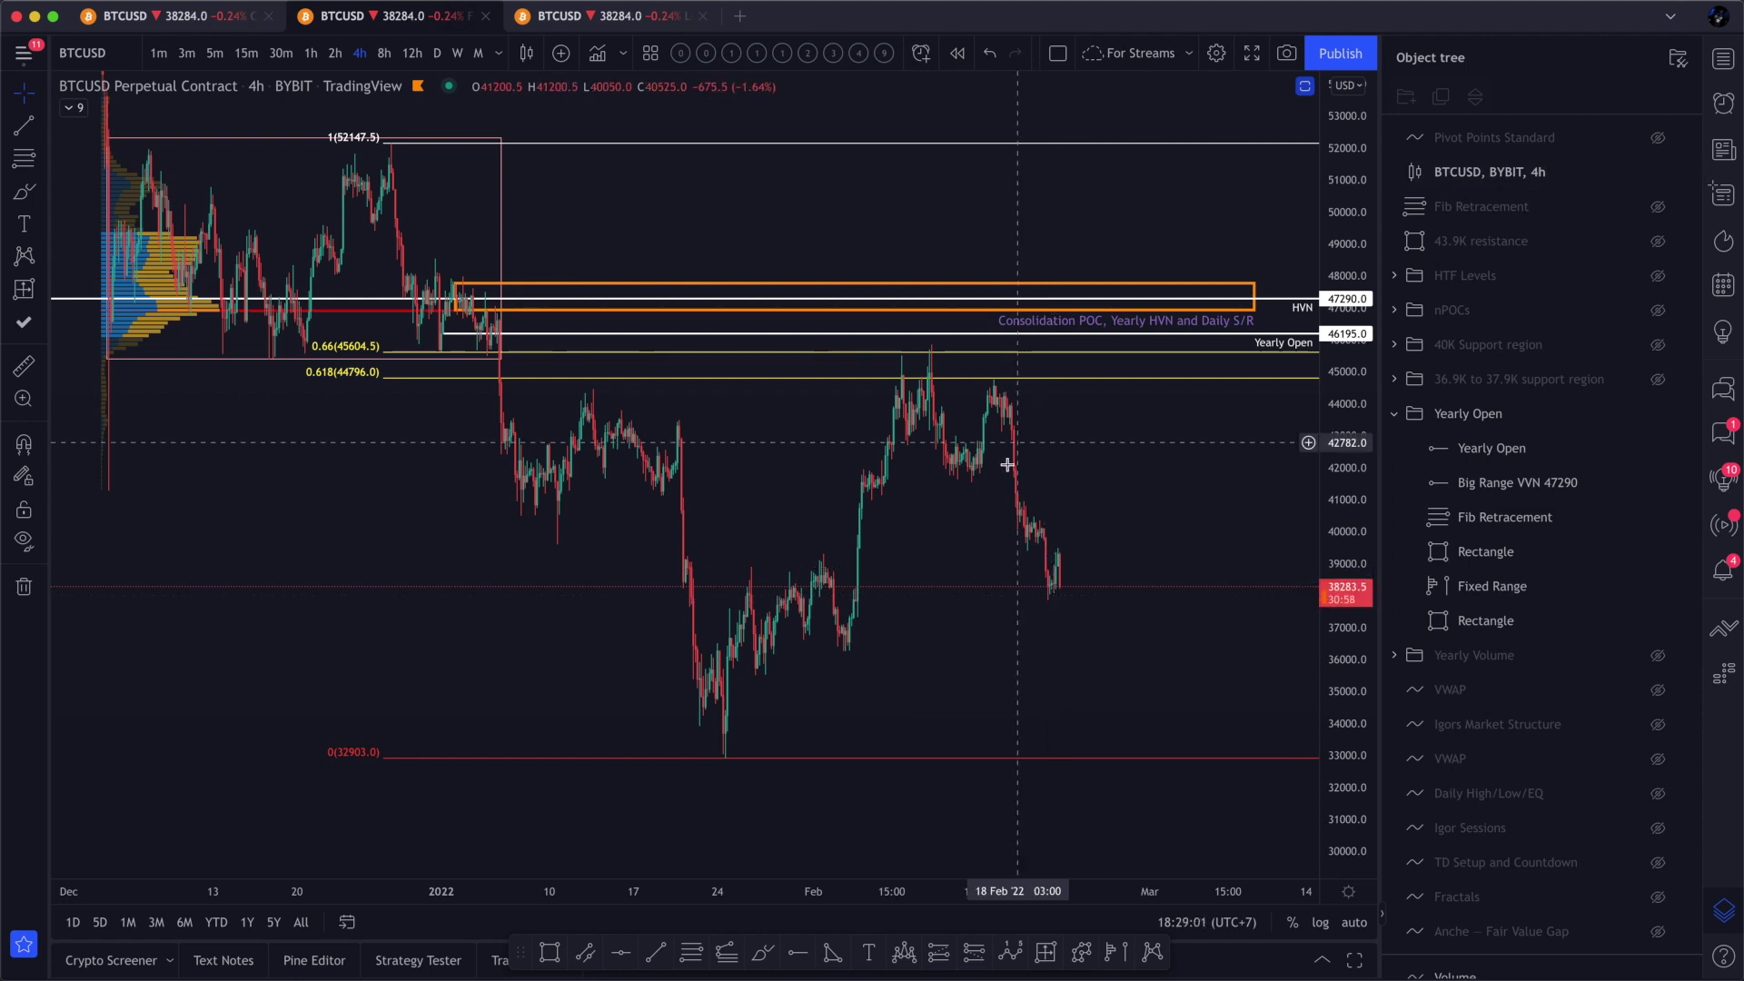
- Show the hidden Fib Retracement that sits outside the drawing groups
click(1657, 208)
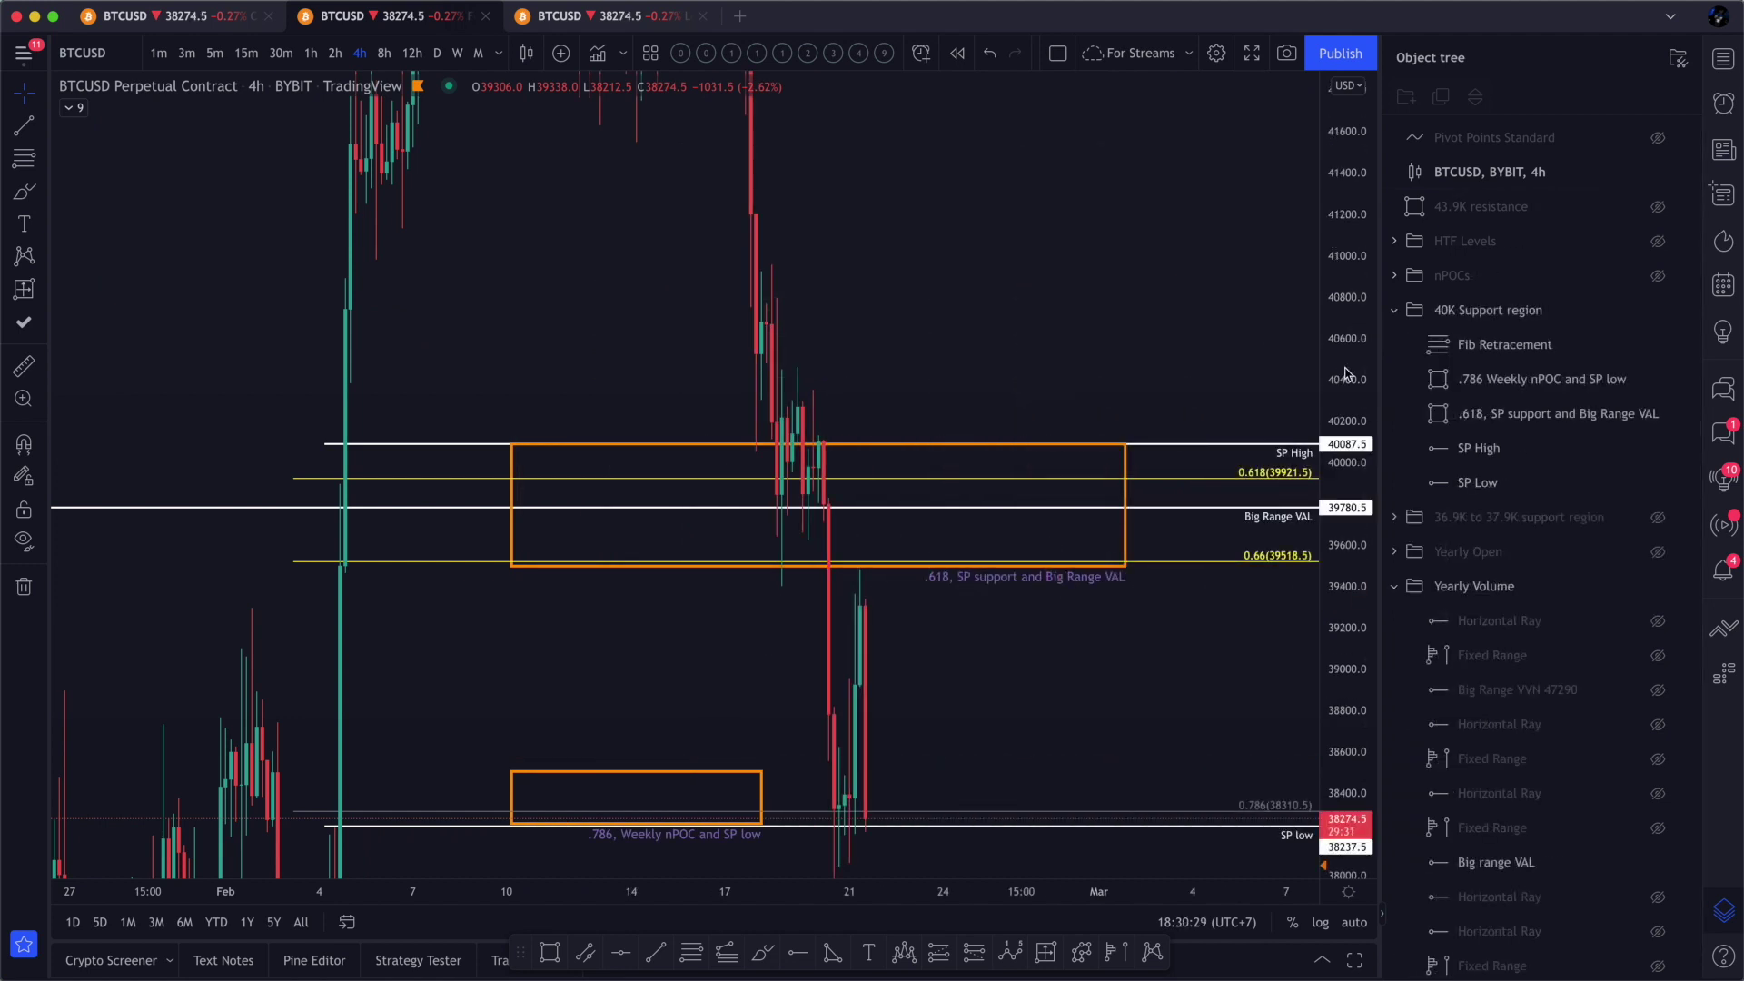
- Hide the Fib Retracement and both labelled rectangles in the 40K Support region group, leaving the SP High and SP Low lines shown
drag(1340, 499, 1344, 432)
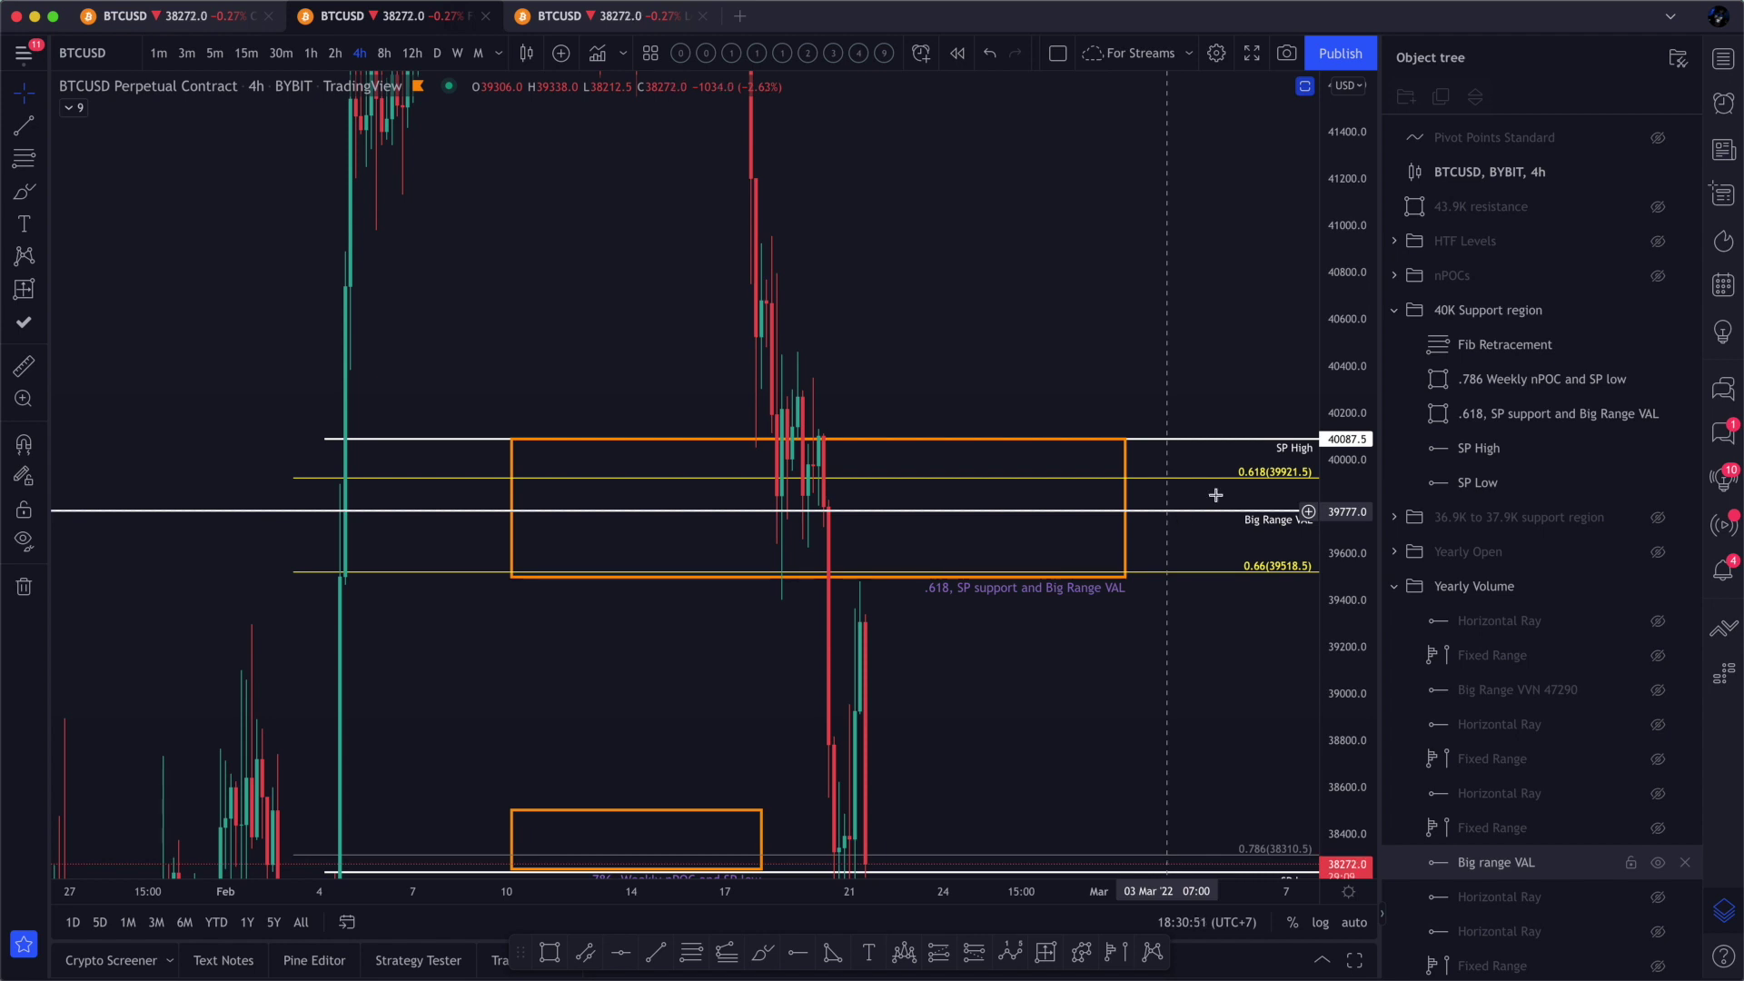
drag(1355, 284, 1352, 631)
drag(1353, 404, 1365, 576)
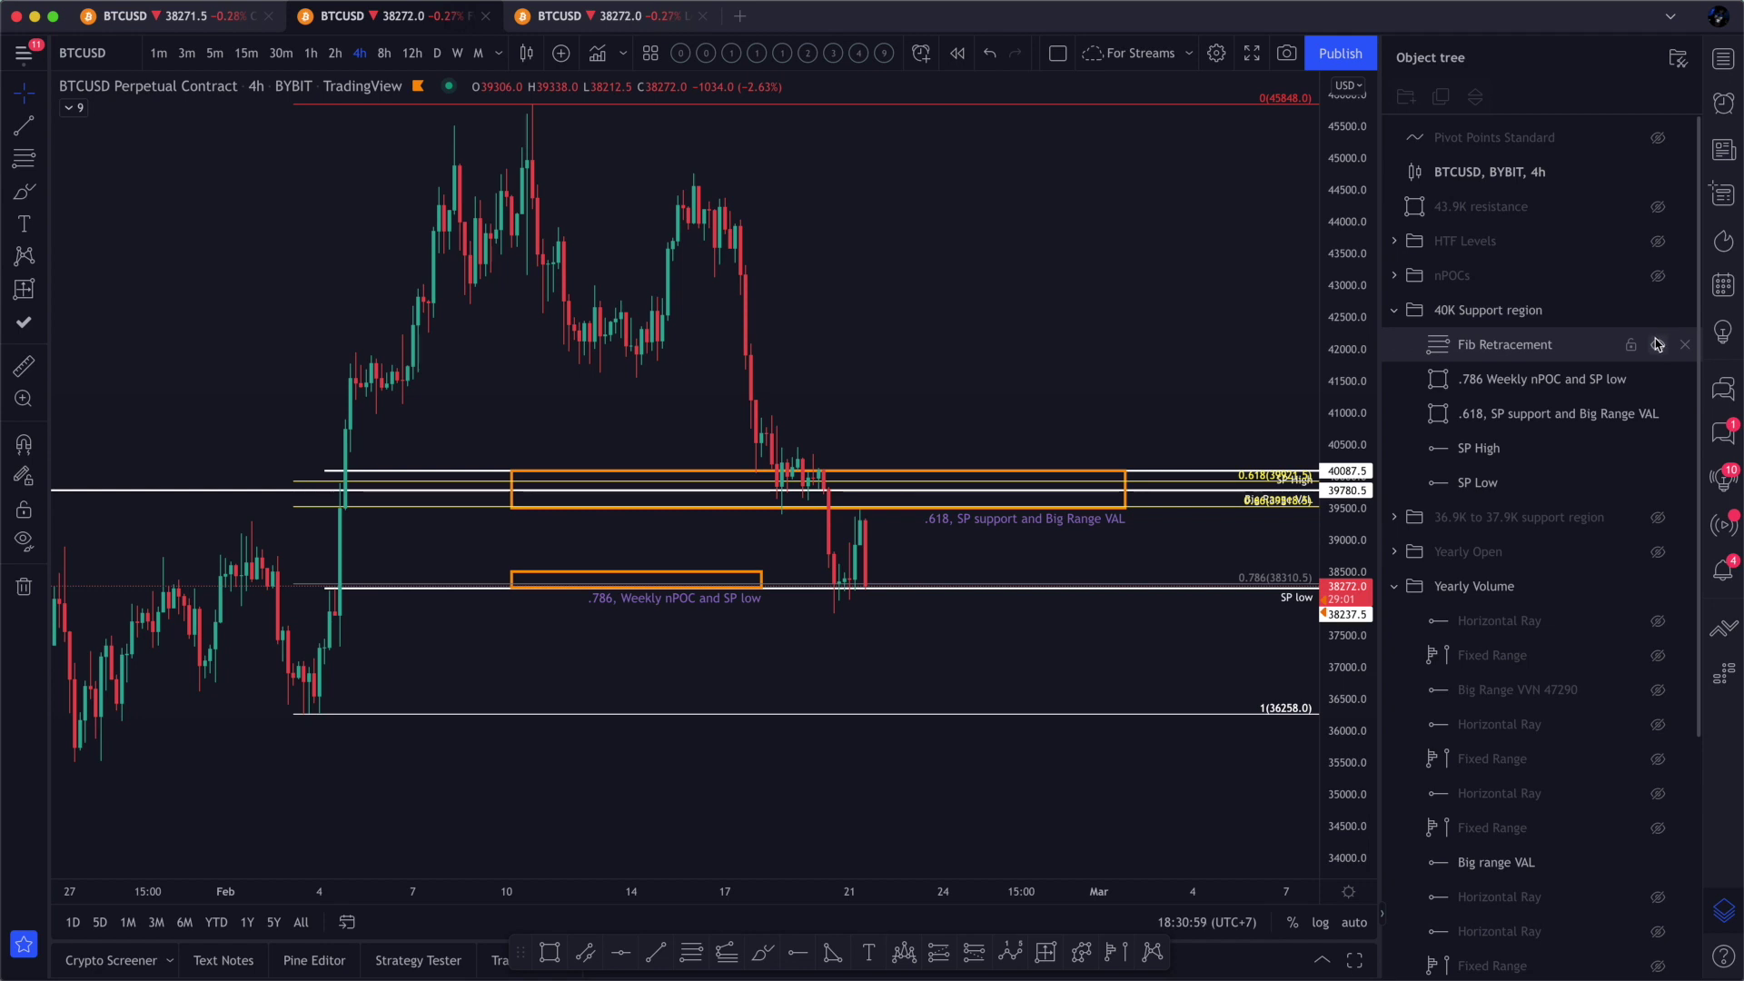
click(1659, 344)
click(1659, 379)
click(1659, 413)
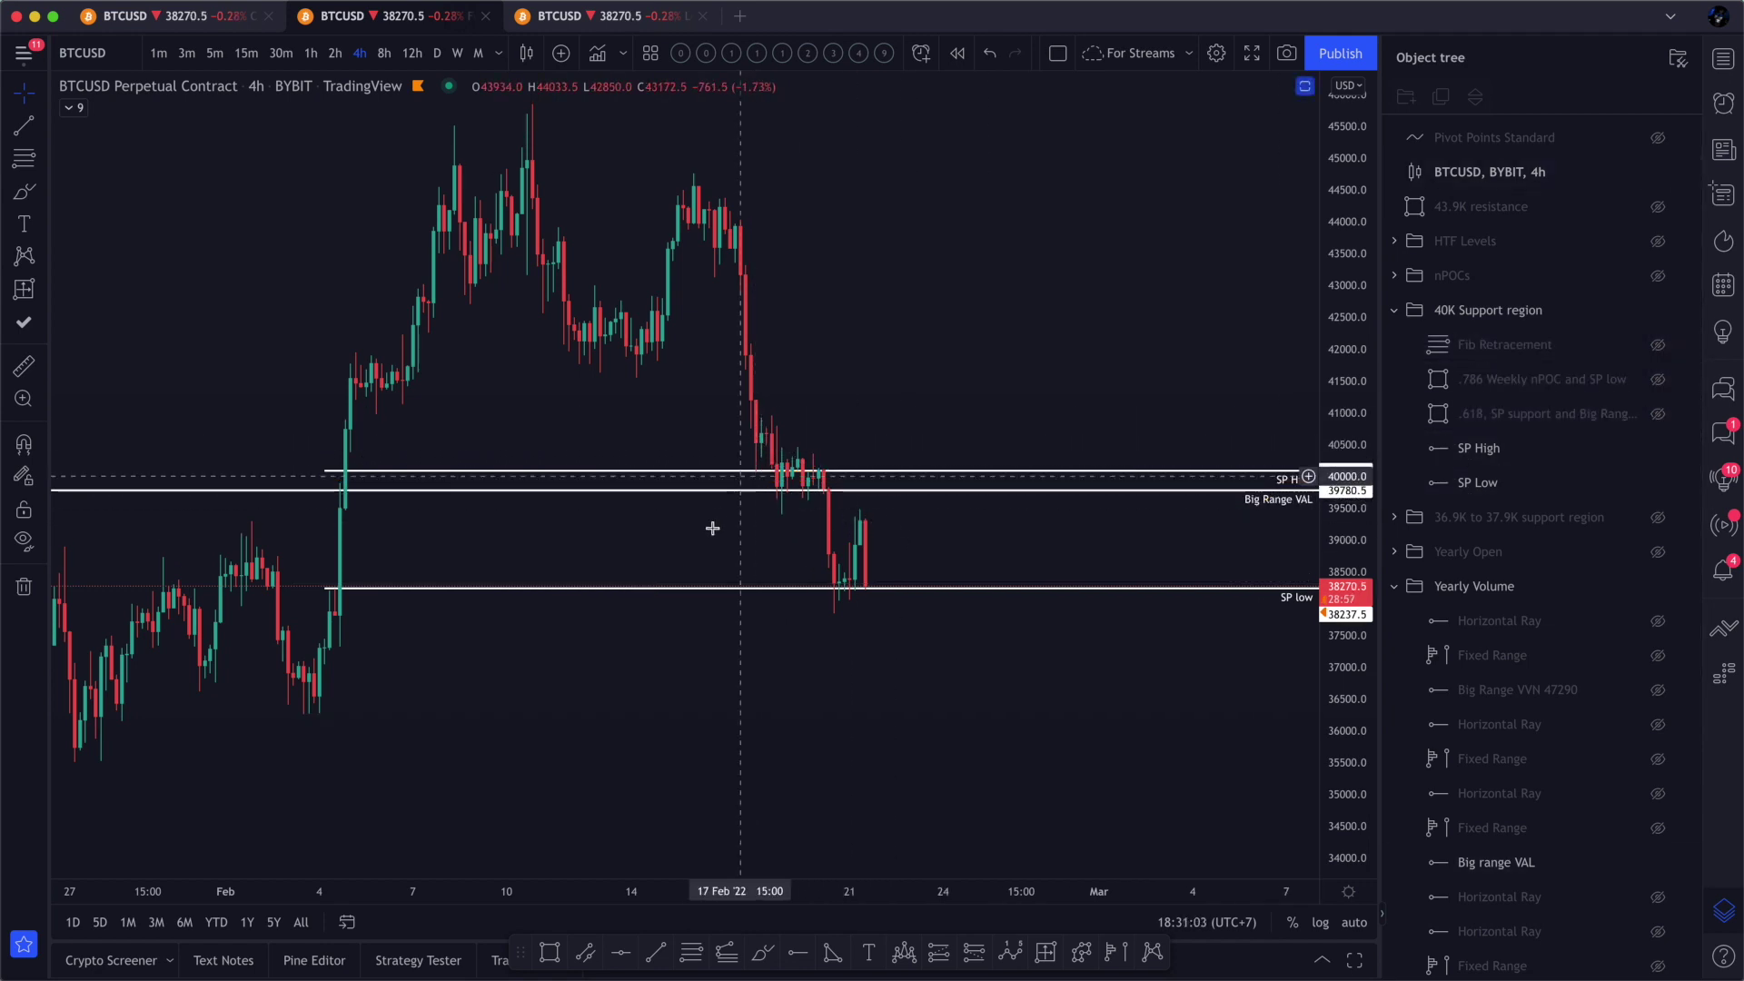
- Examine price action around the SP High and Big Range VAL lines, temporarily showing the 40K Support region's Fib Retracement
scroll(712, 522, up, 3)
scroll(554, 543, left, 3)
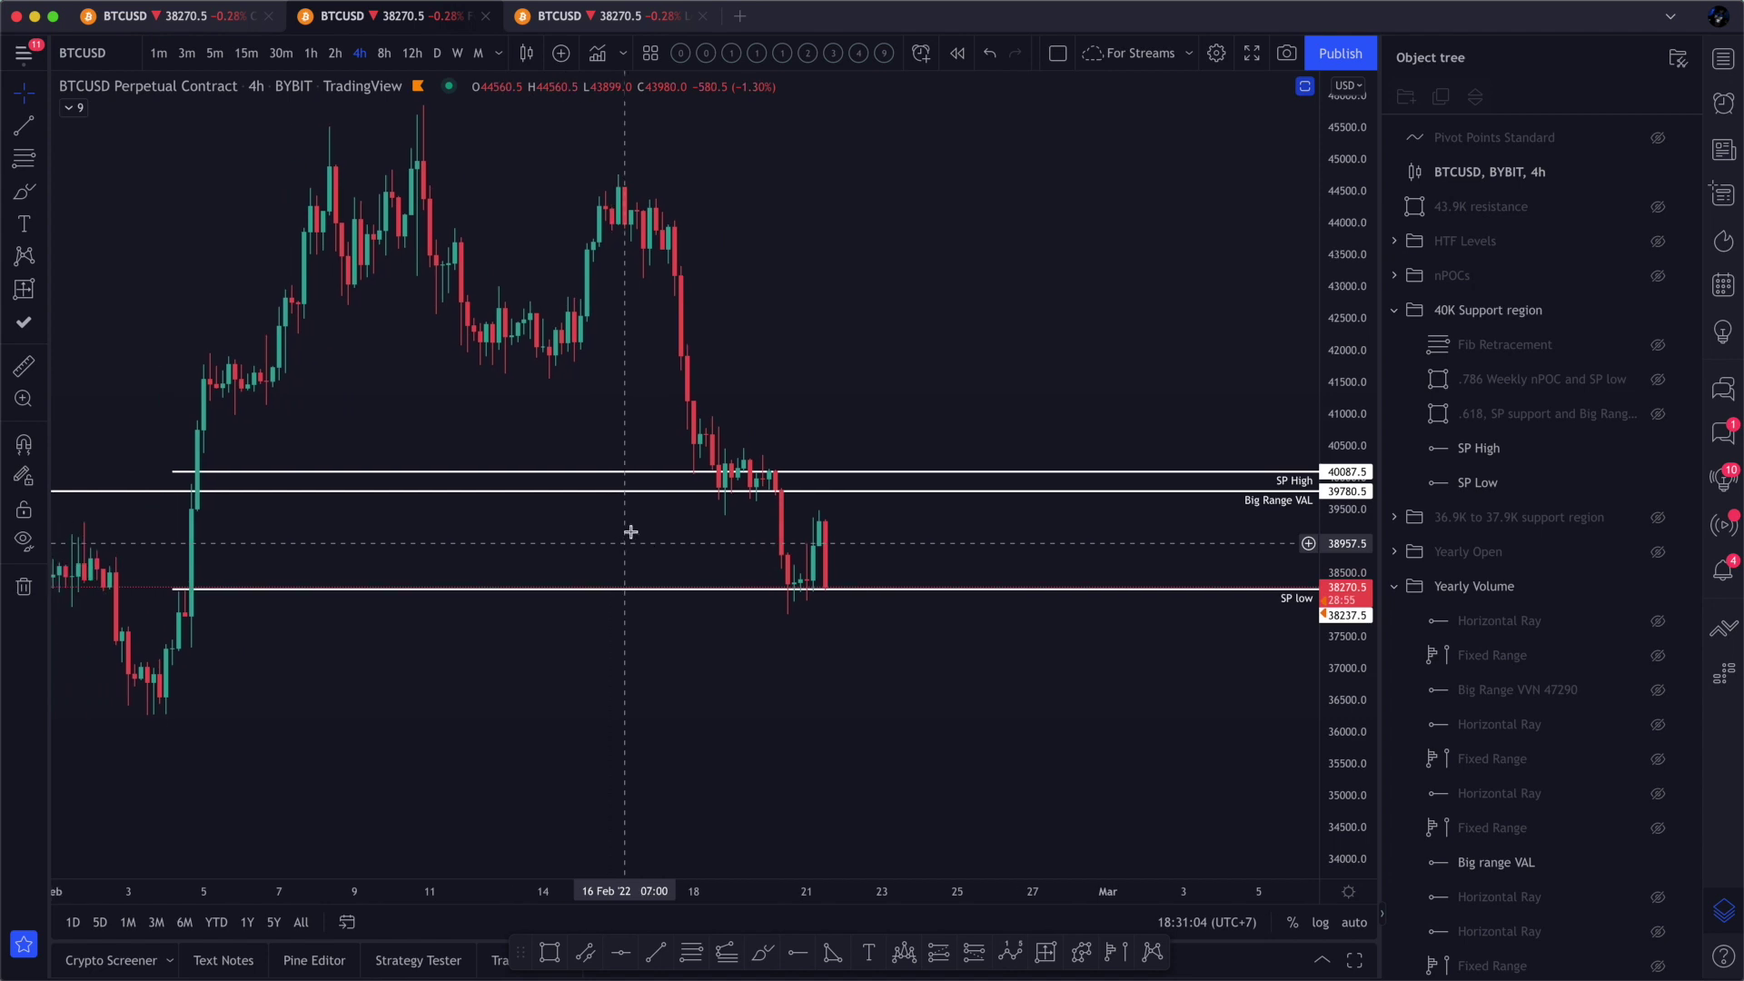
click(696, 473)
mouse_move(695, 474)
mouse_down()
mouse_move(724, 475)
mouse_move(694, 477)
mouse_move(708, 409)
mouse_move(700, 473)
mouse_up()
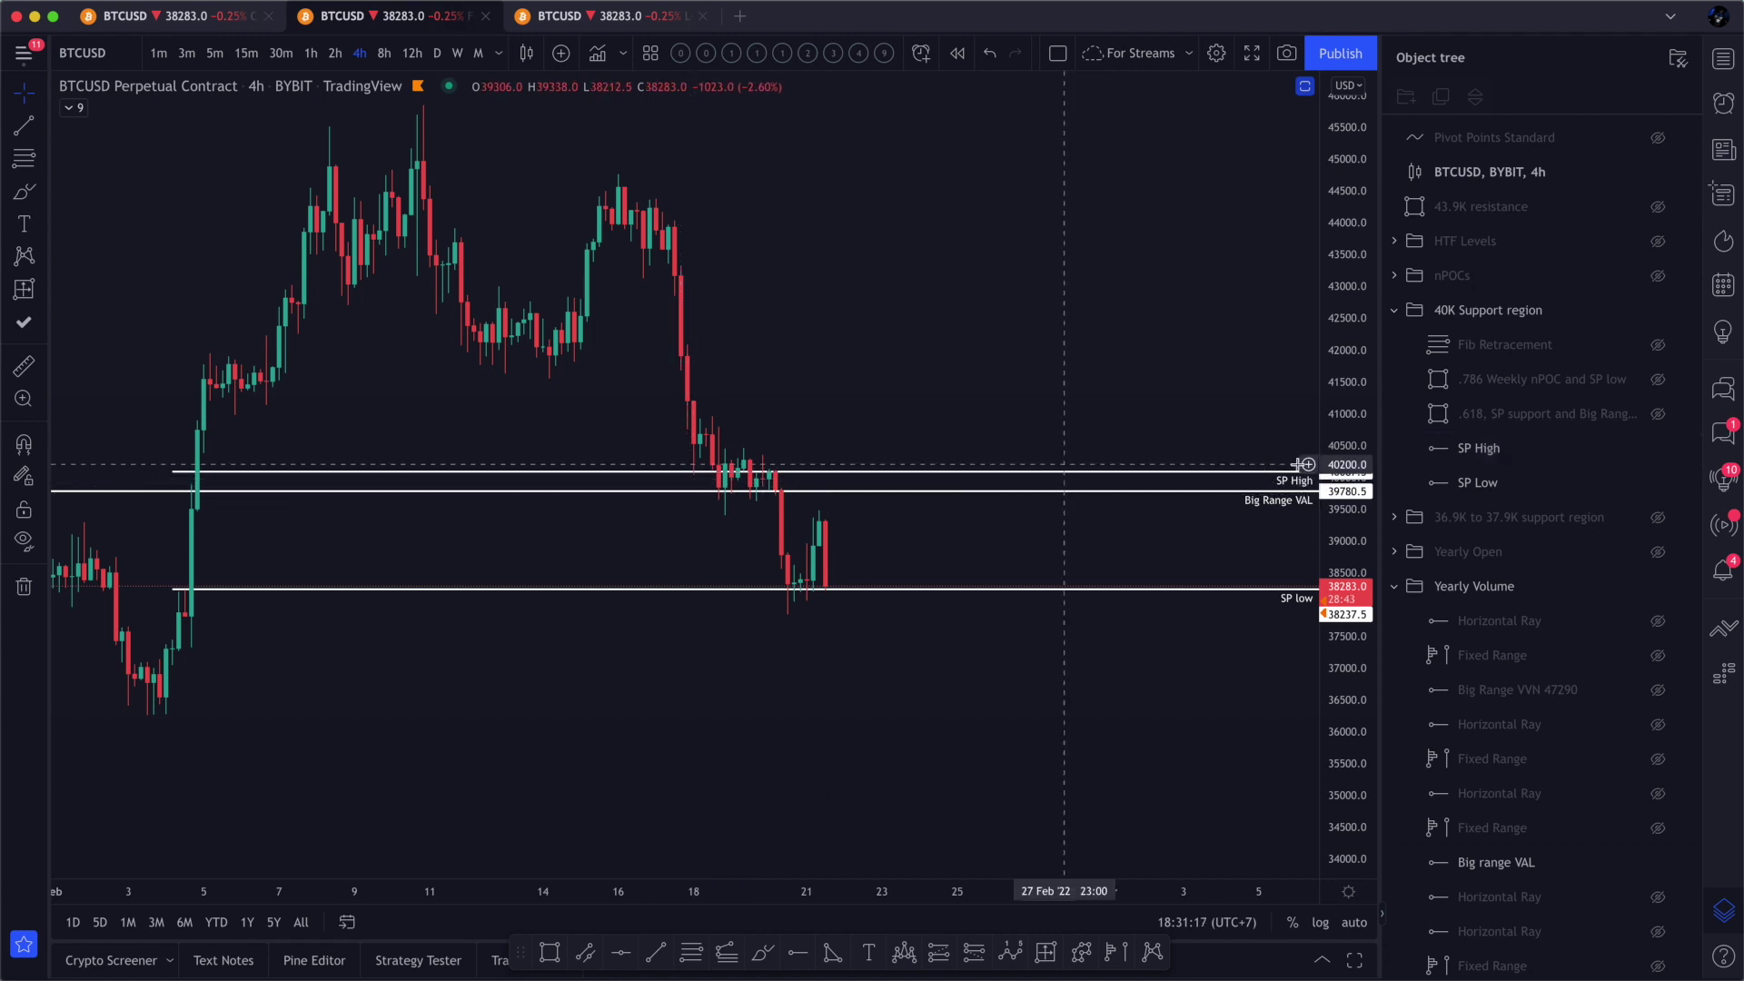
click(1646, 346)
click(1657, 344)
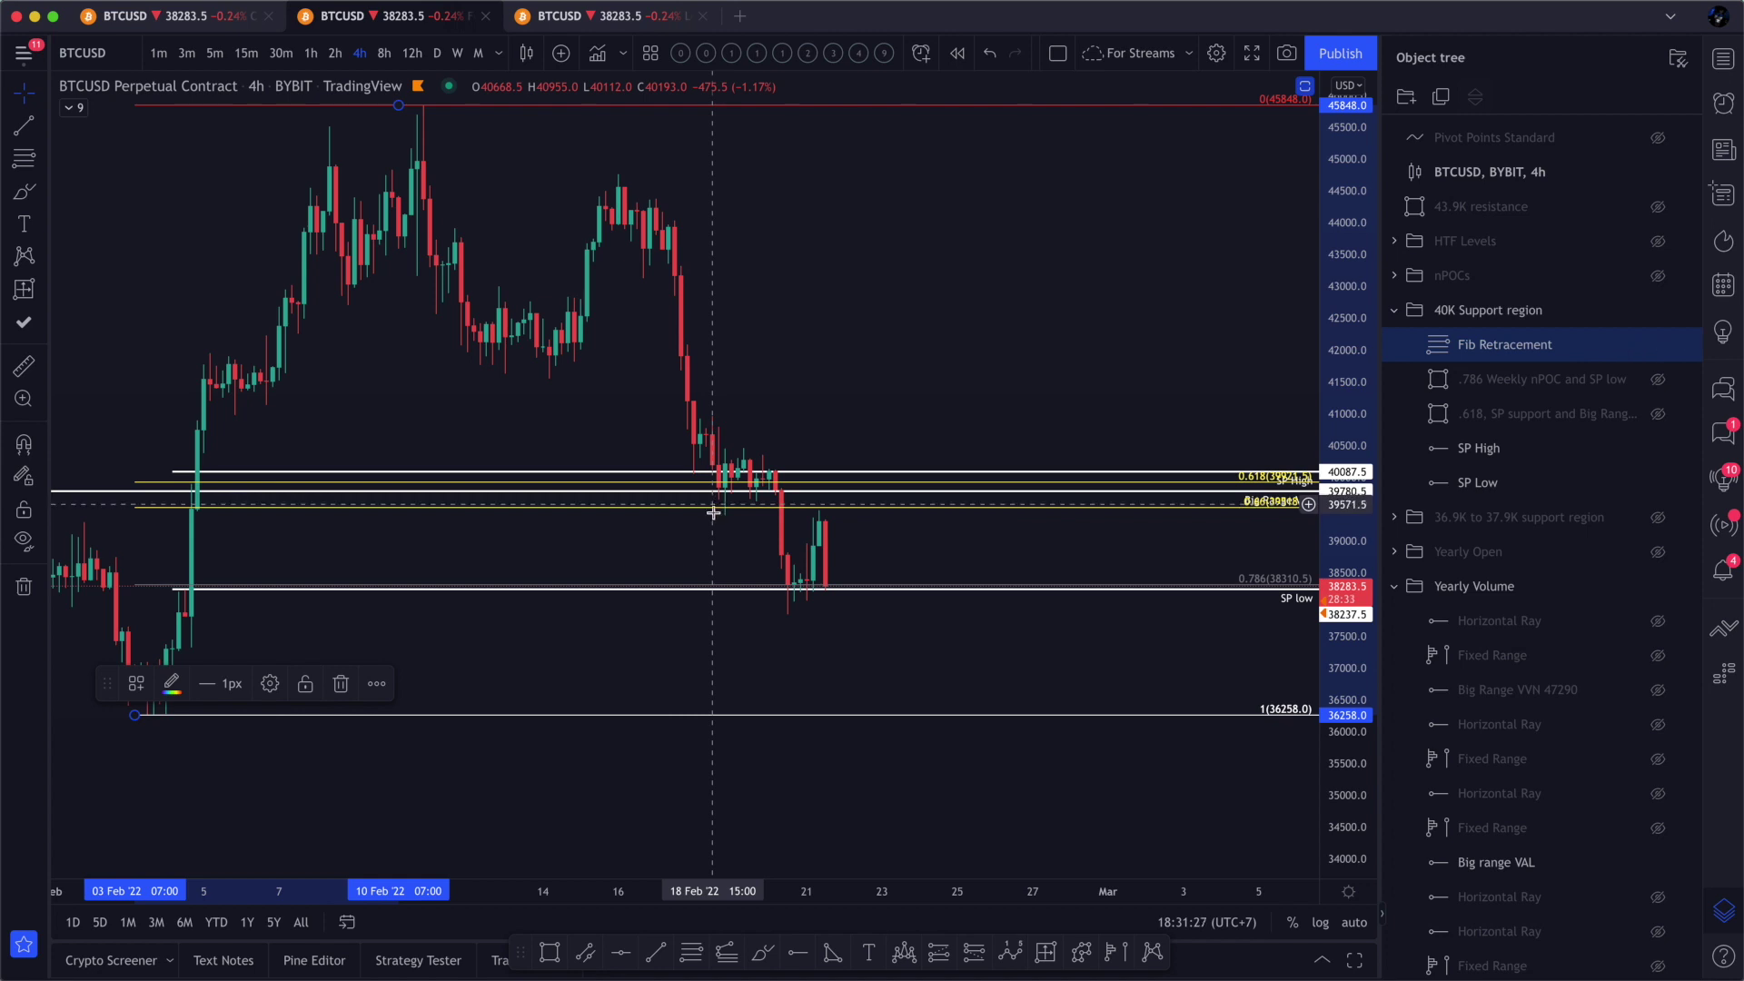
click(1657, 346)
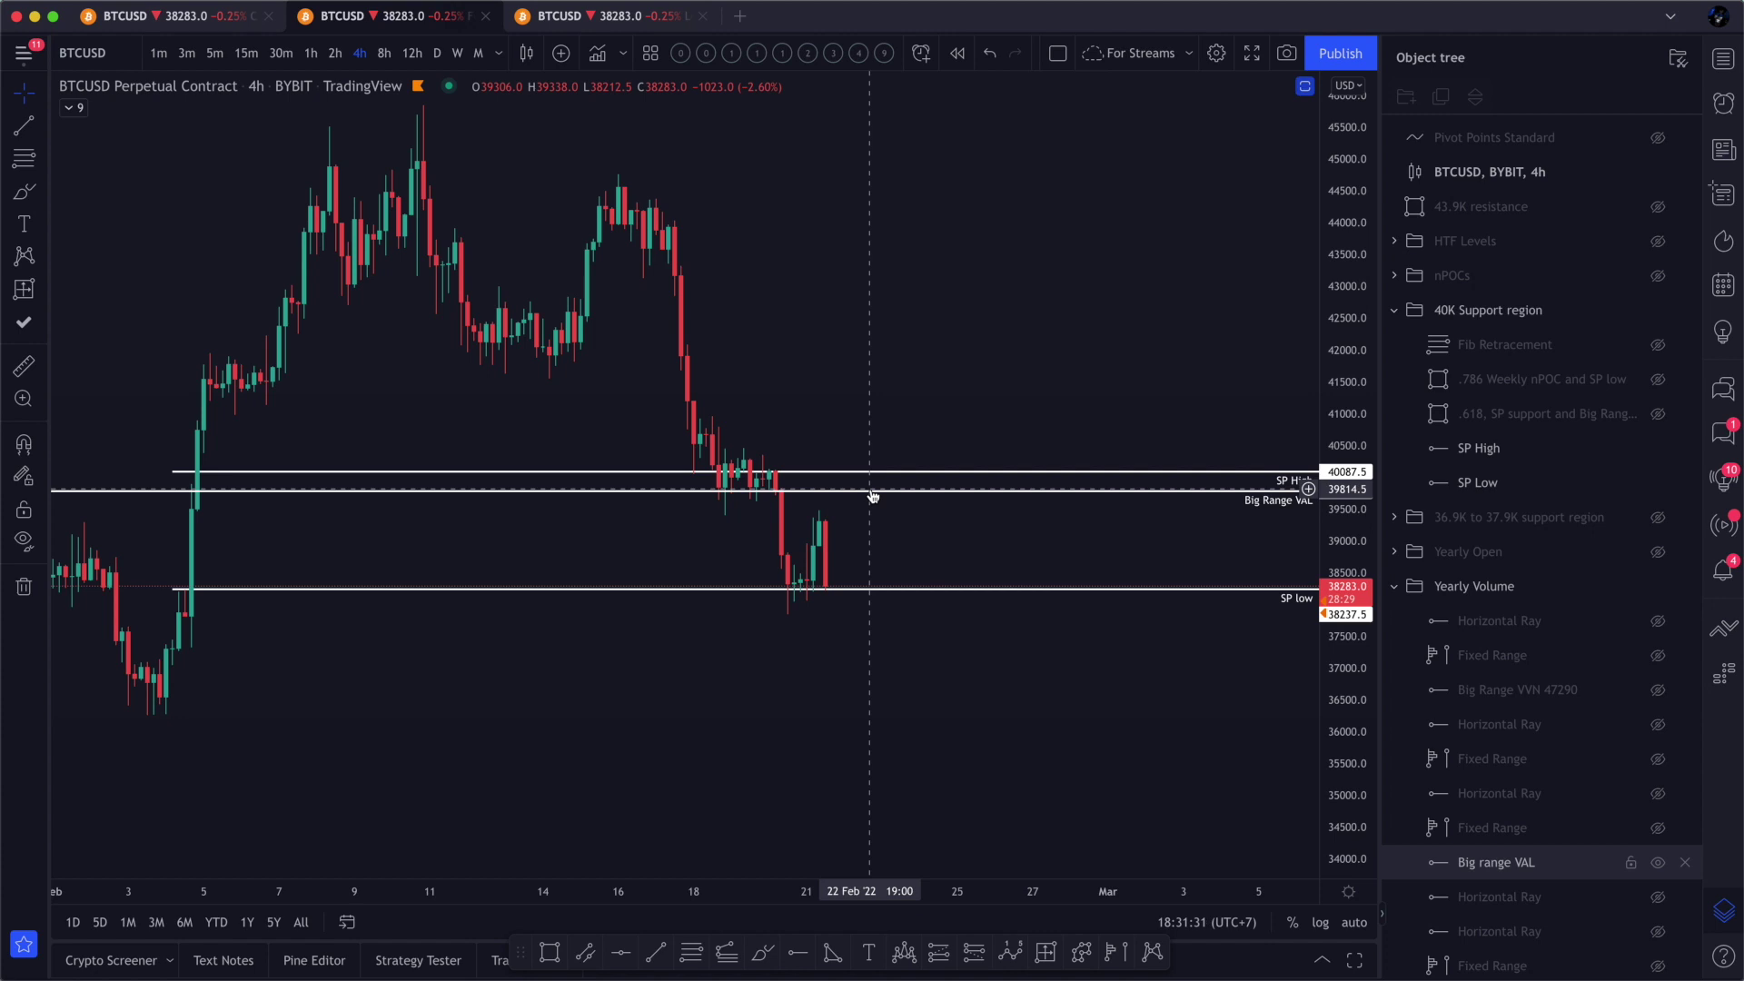
drag(872, 495, 724, 497)
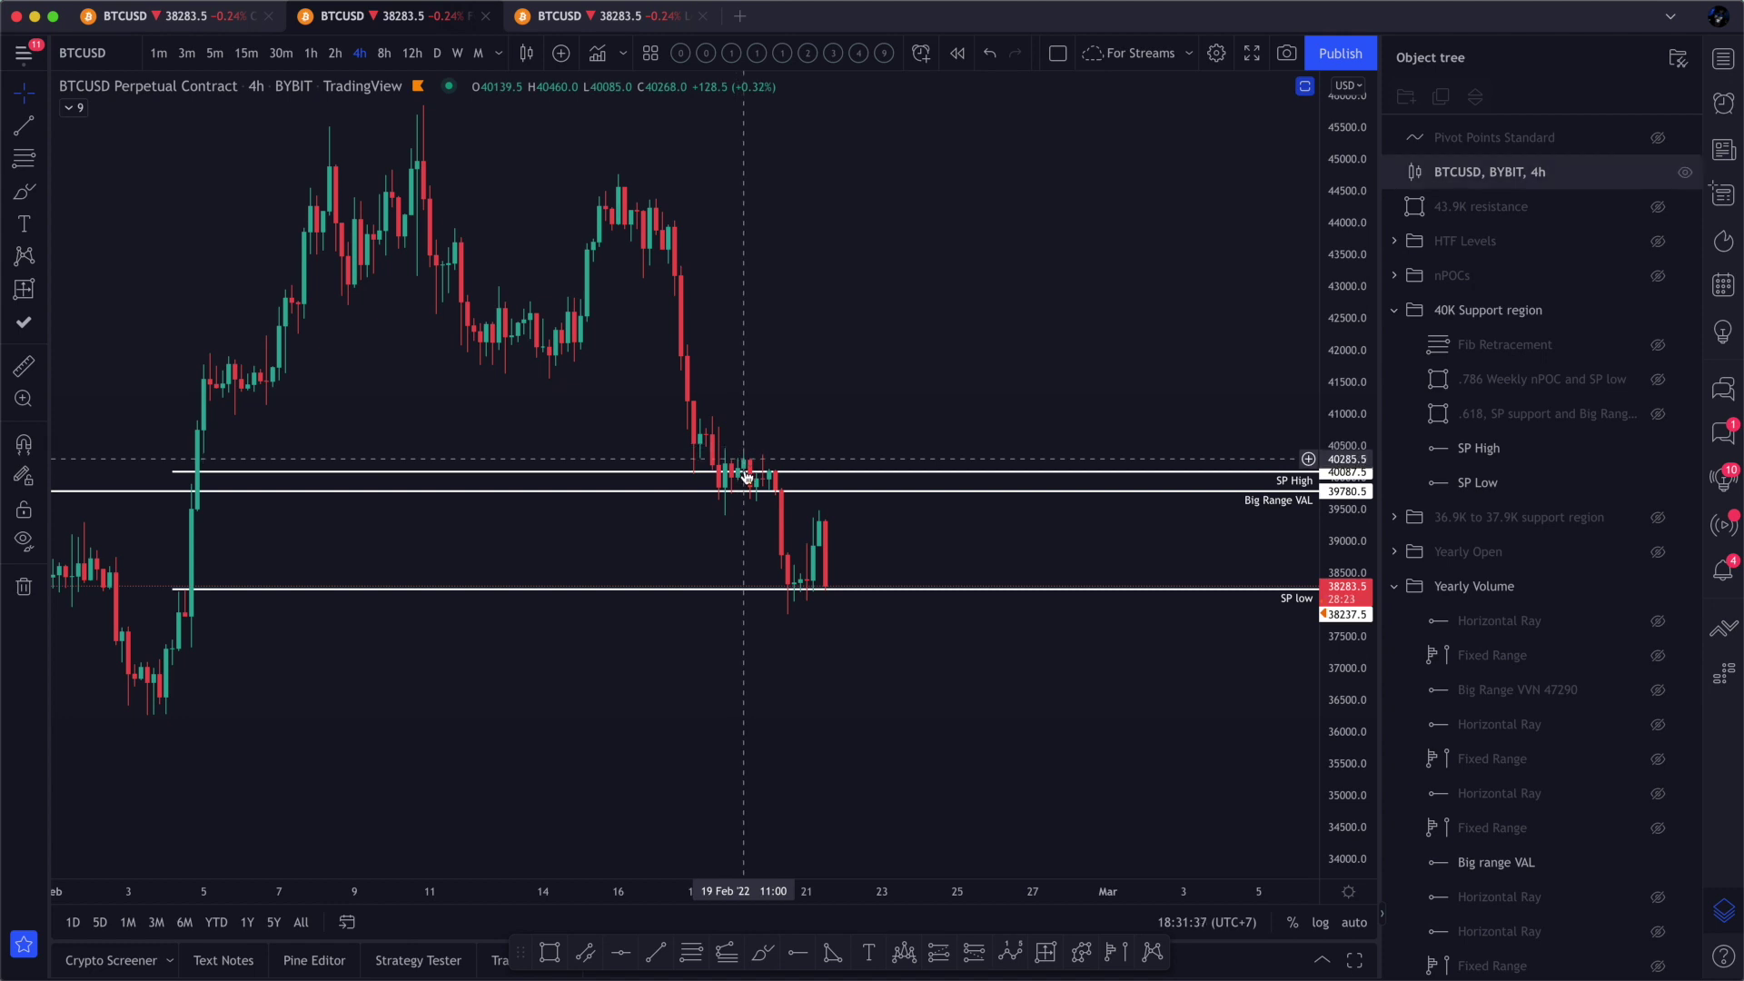
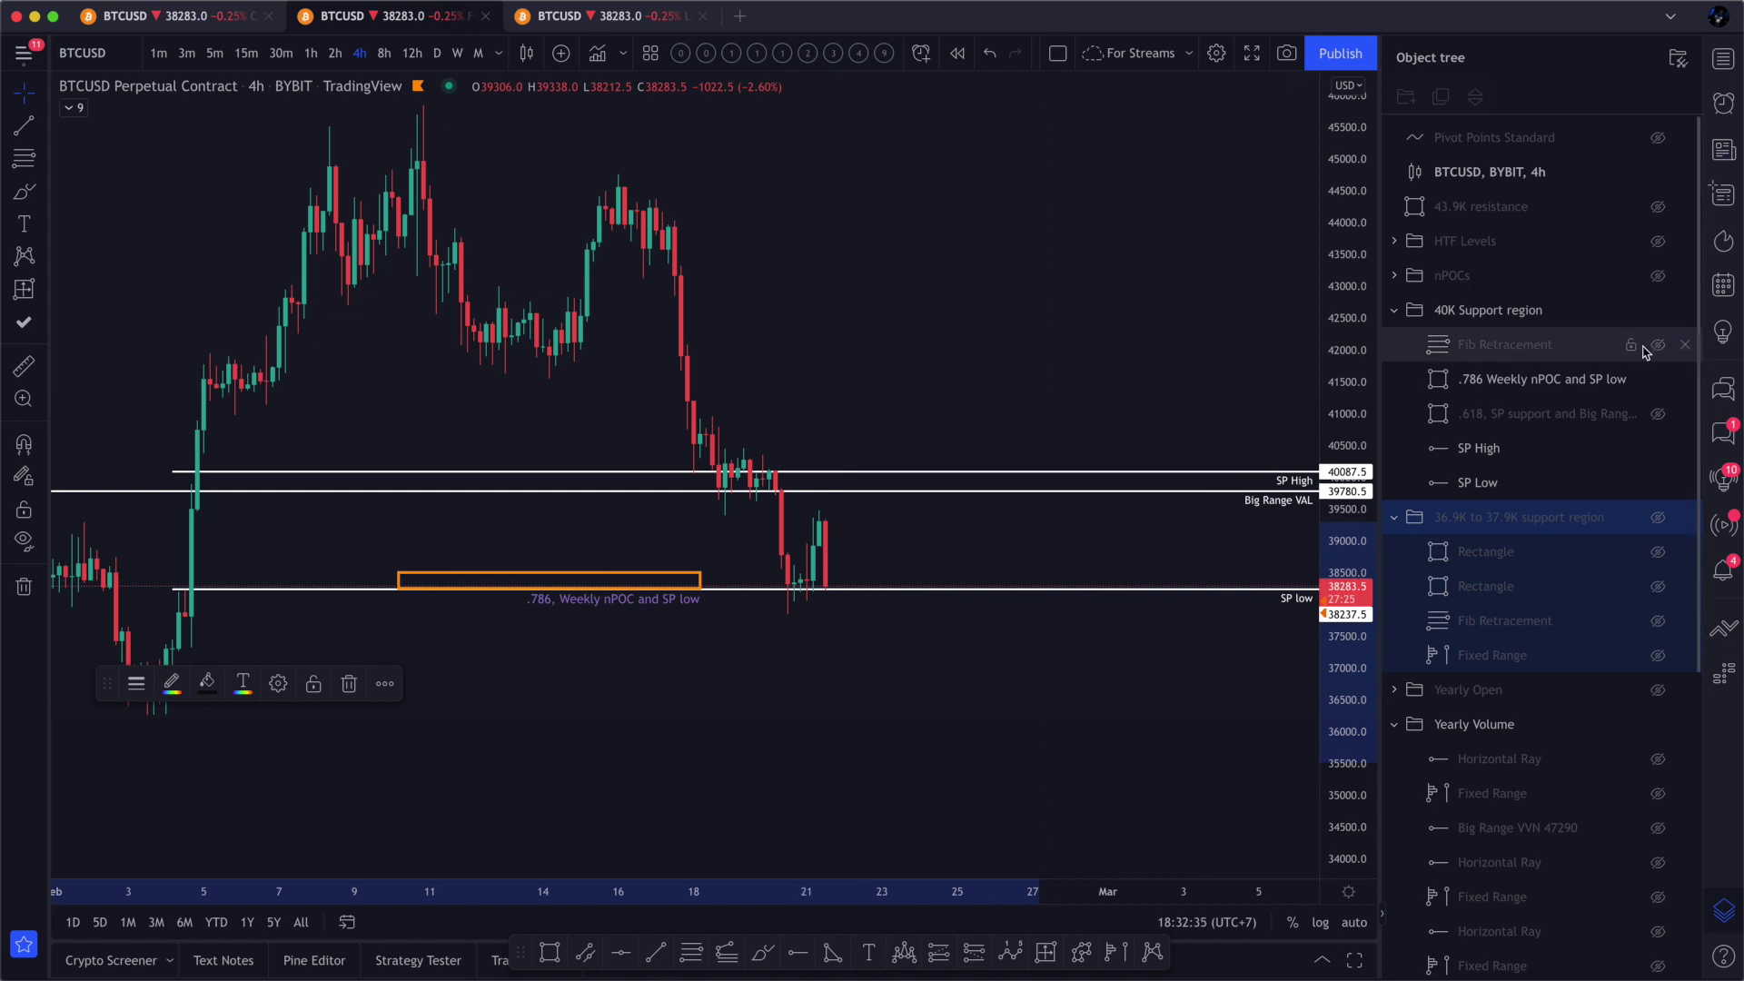
- Show the 40K Support region's Fib Retracement and collapse the 36.9K to 37.9K support region and 40K Support region groups
click(1656, 347)
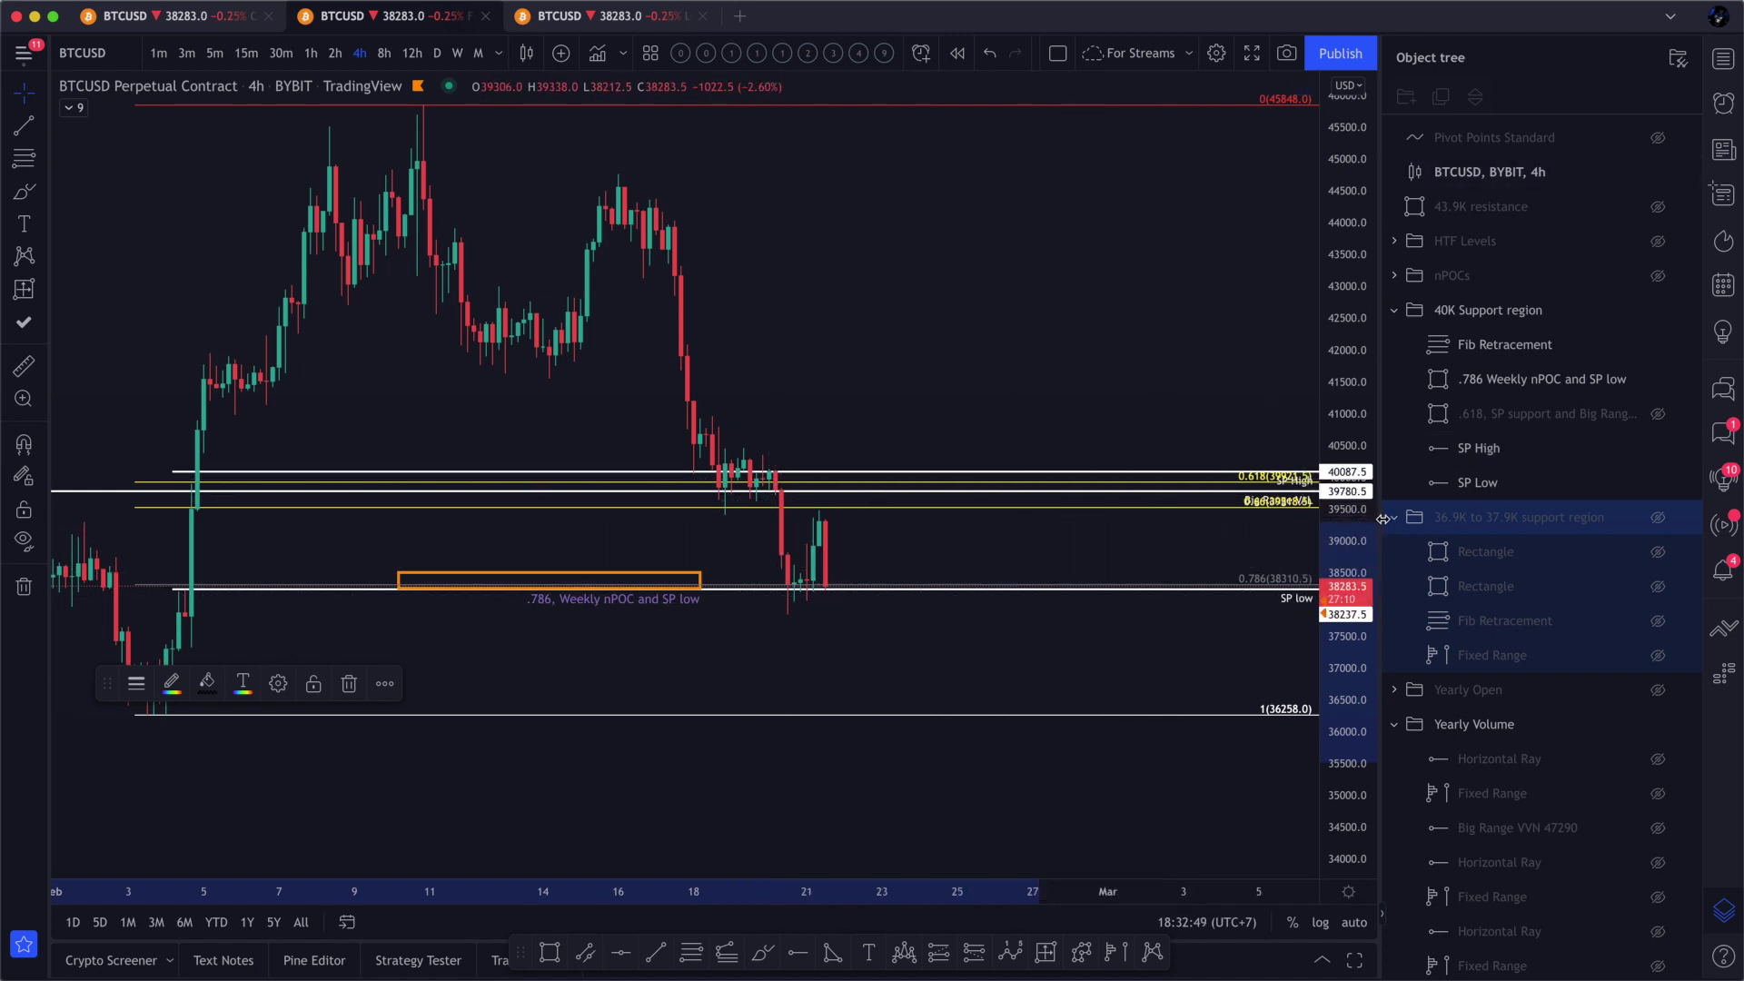
double_click(1453, 520)
click(1394, 518)
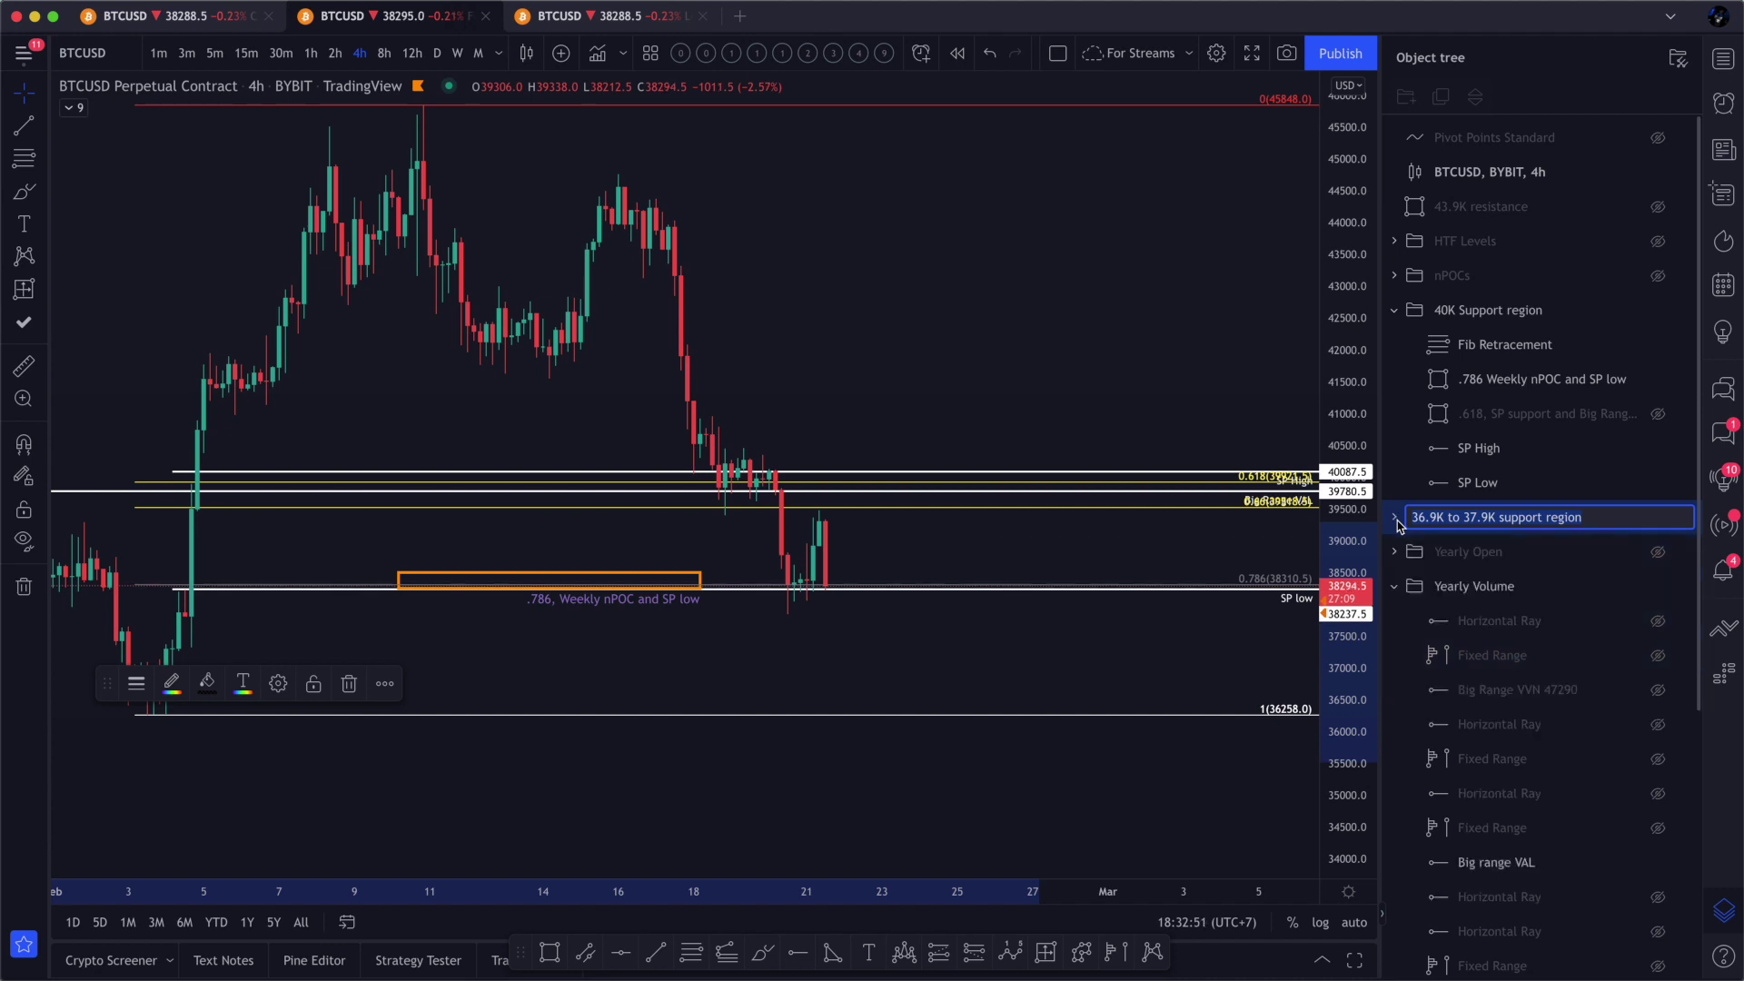
click(1395, 313)
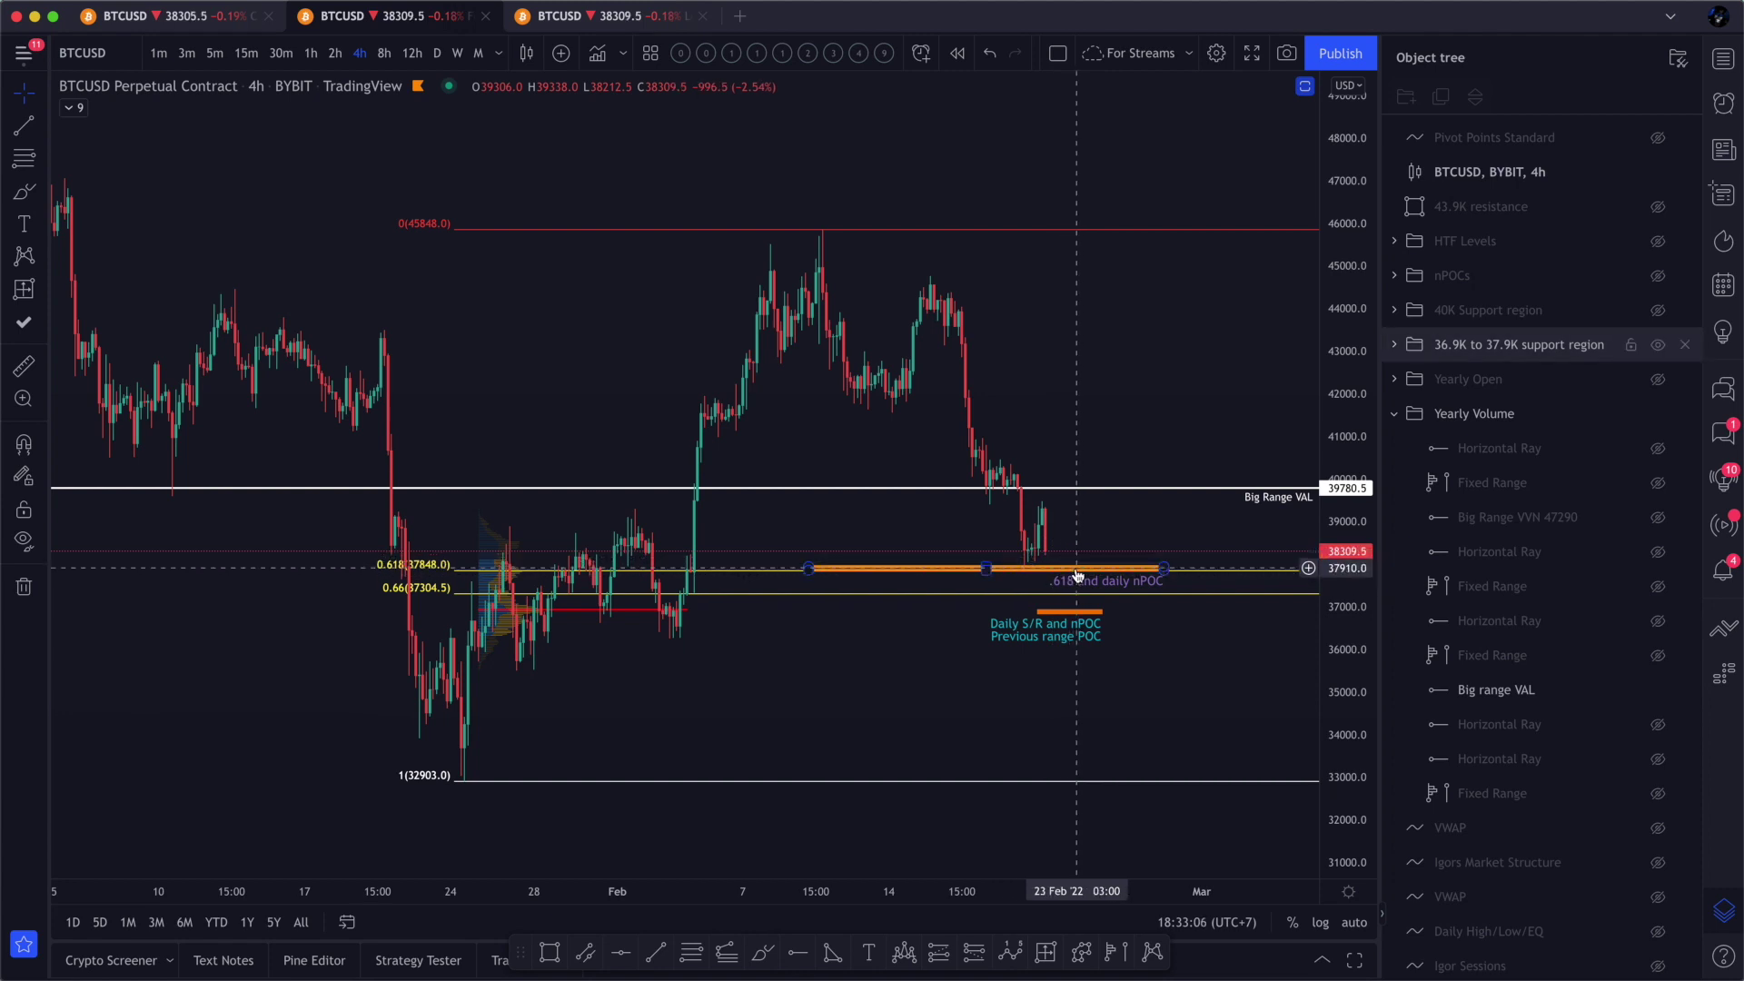
- Check the daily volume profiles in Exocharts around 37,925 against the 36.9K to 37.9K support region on the TradingView 4h chart
key(ctrl+Left)
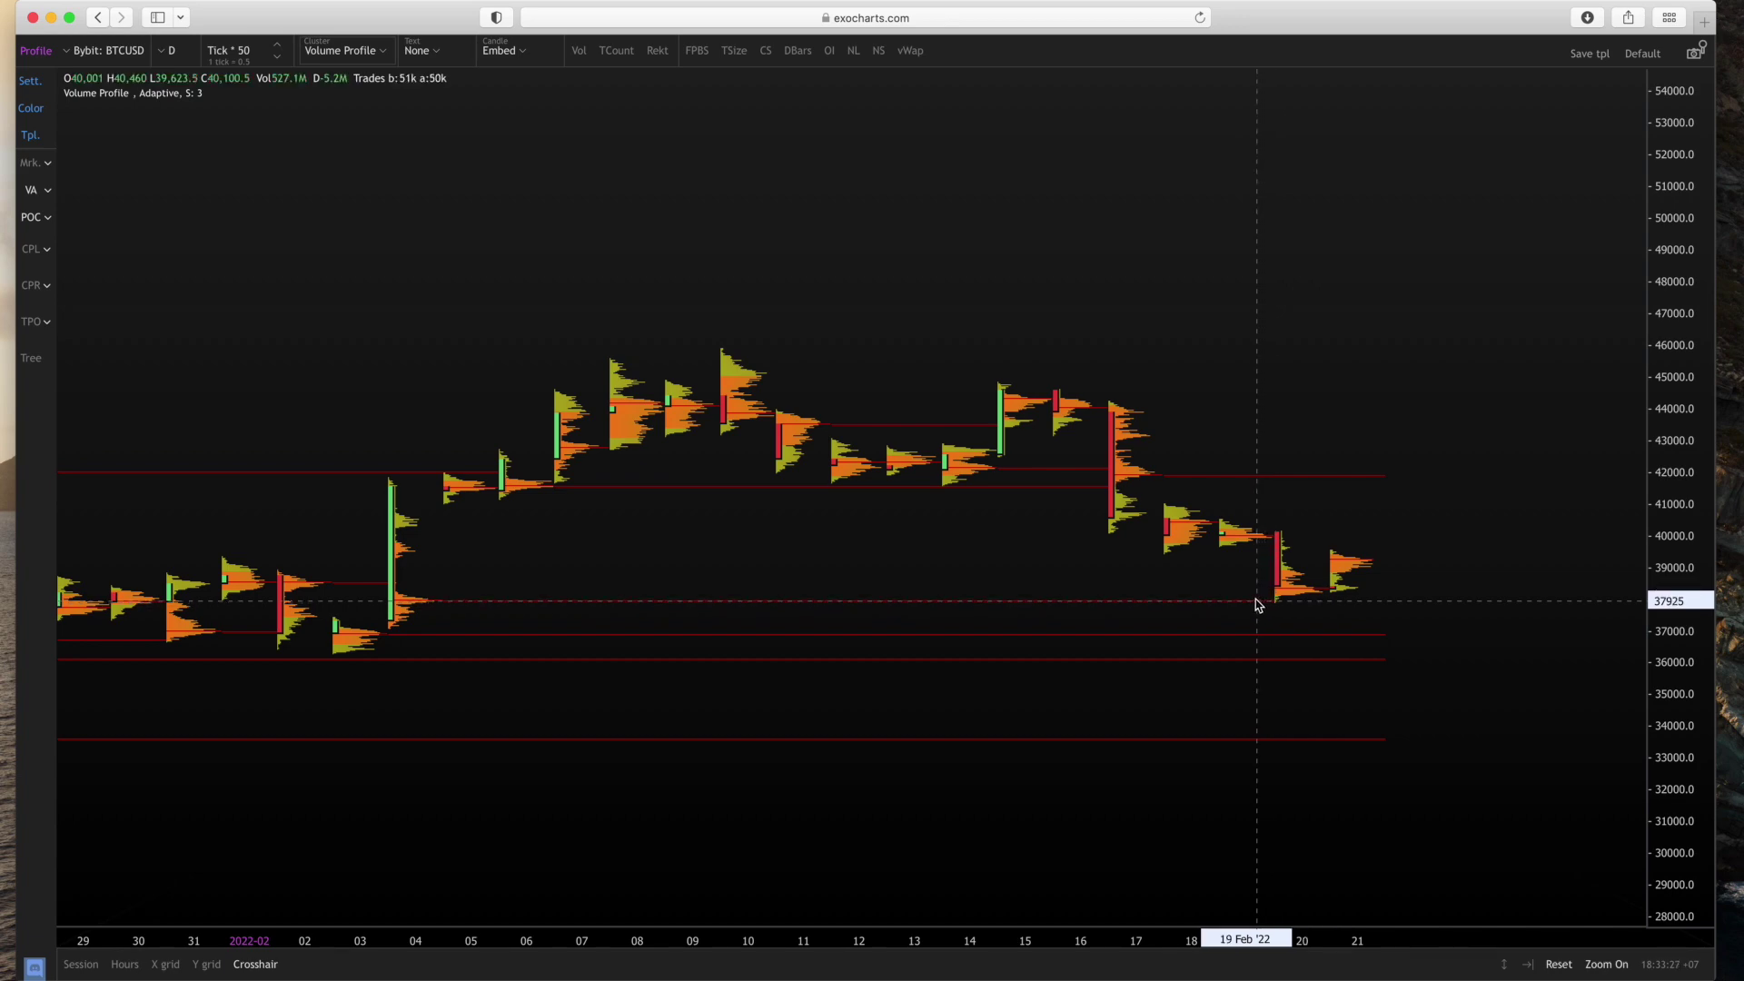
key(ctrl+Left)
drag(1338, 511, 1269, 366)
scroll(1004, 623, up, 4)
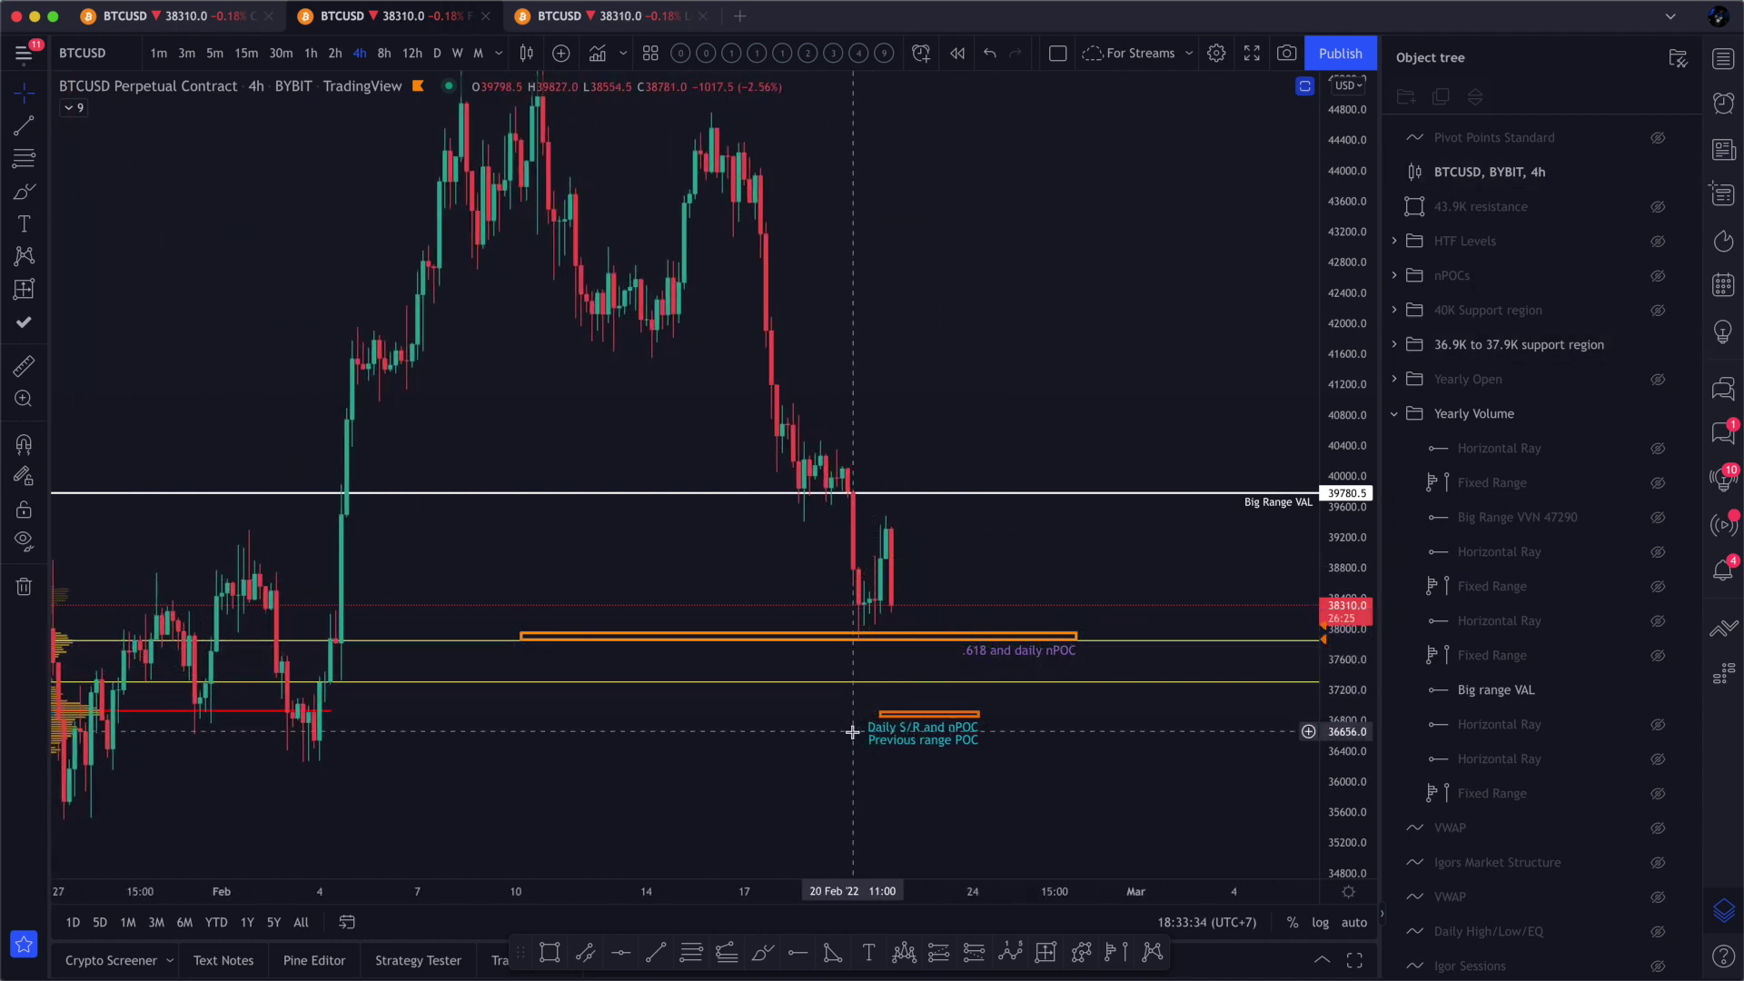
scroll(852, 732, down, 3)
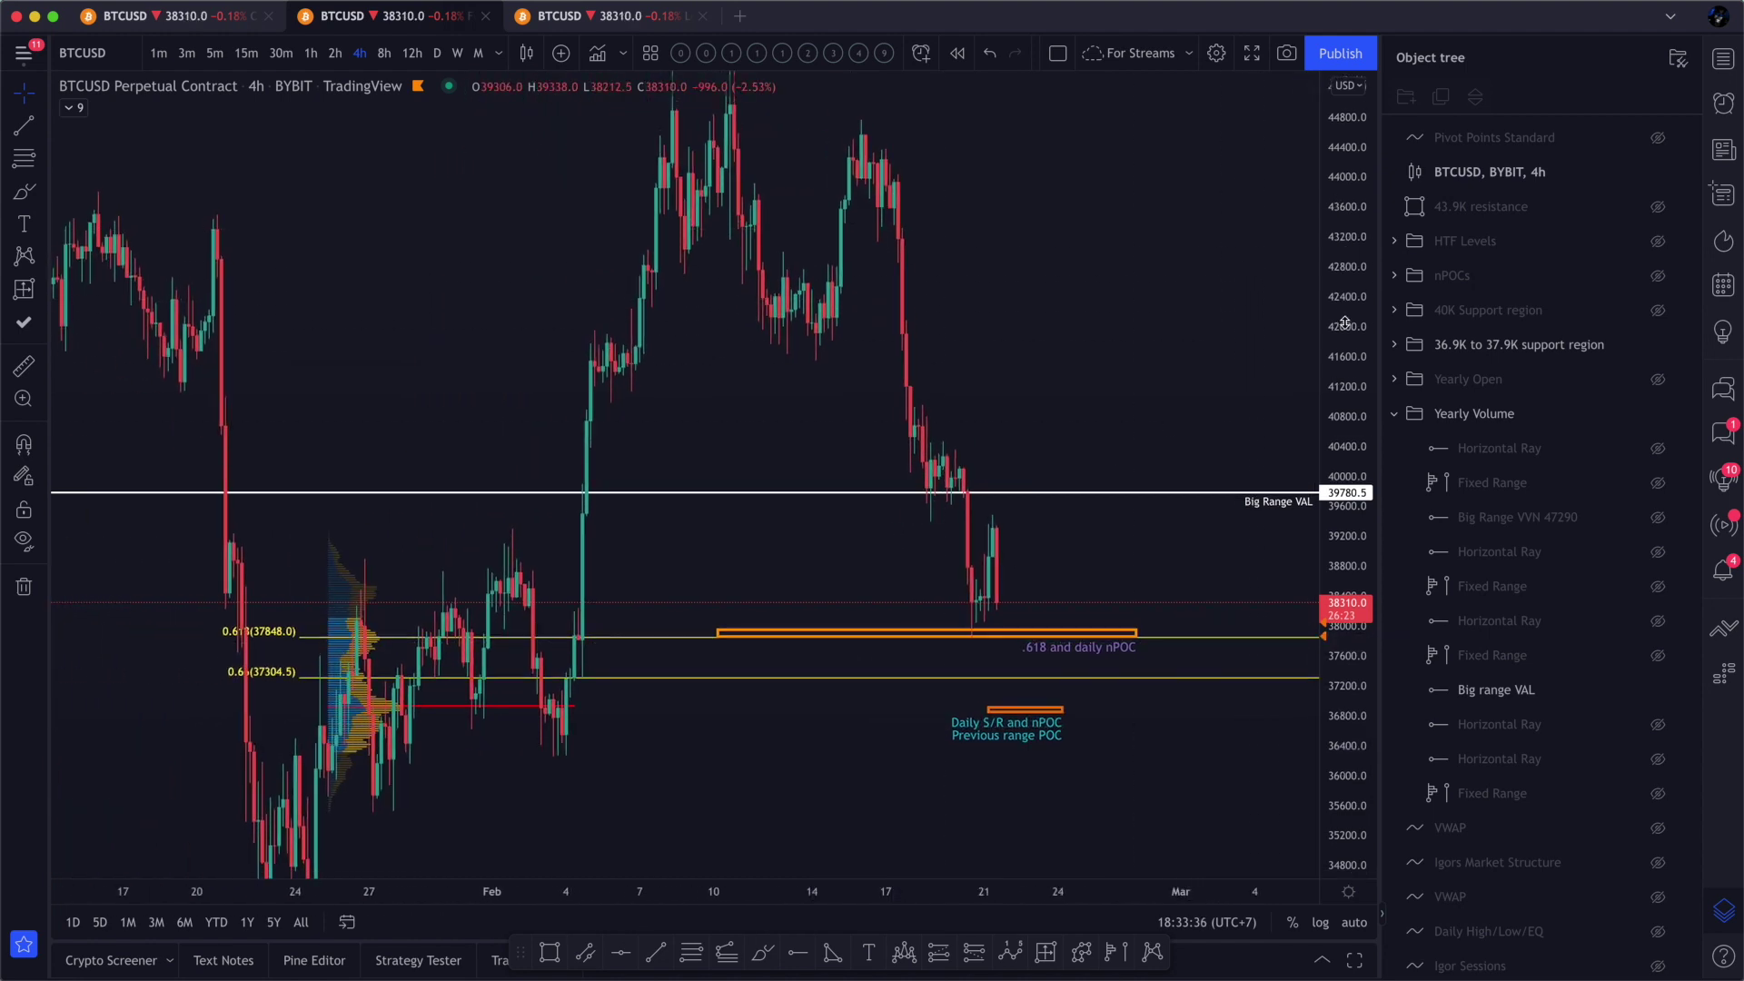
drag(1345, 294, 1181, 413)
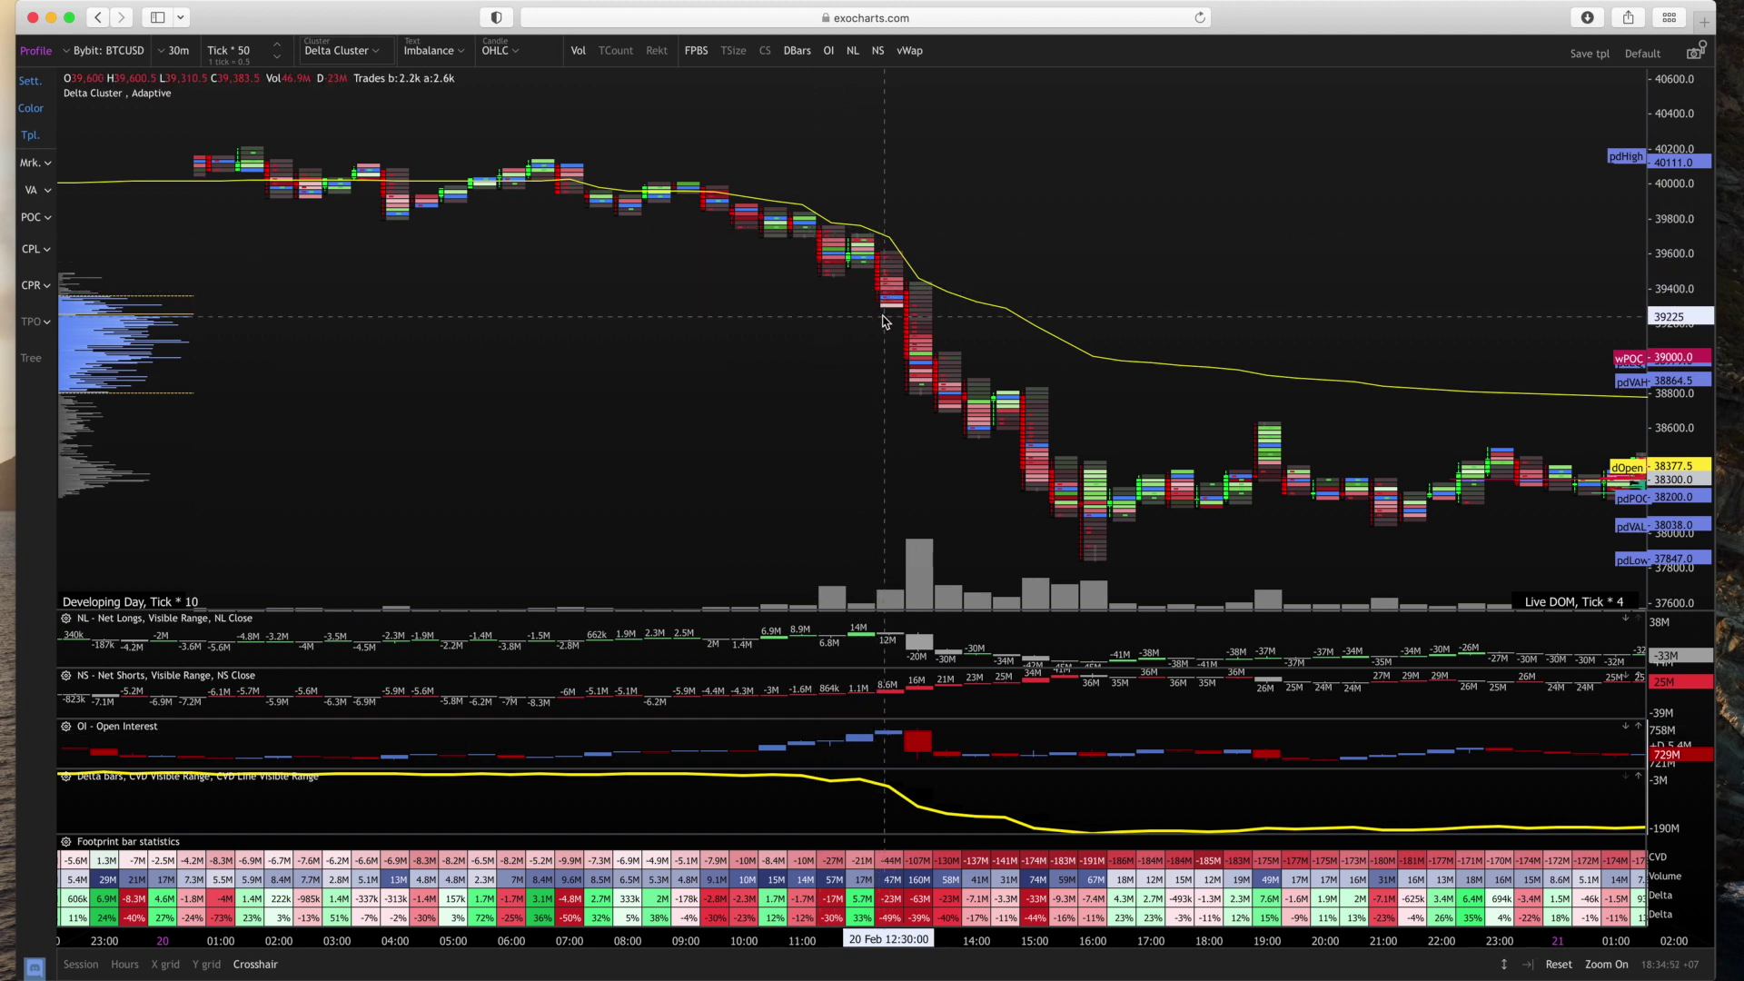
- Turn on Rekt liquidations on the 30m Delta Cluster chart in Exocharts and examine the 20 Feb sell-off
click(660, 52)
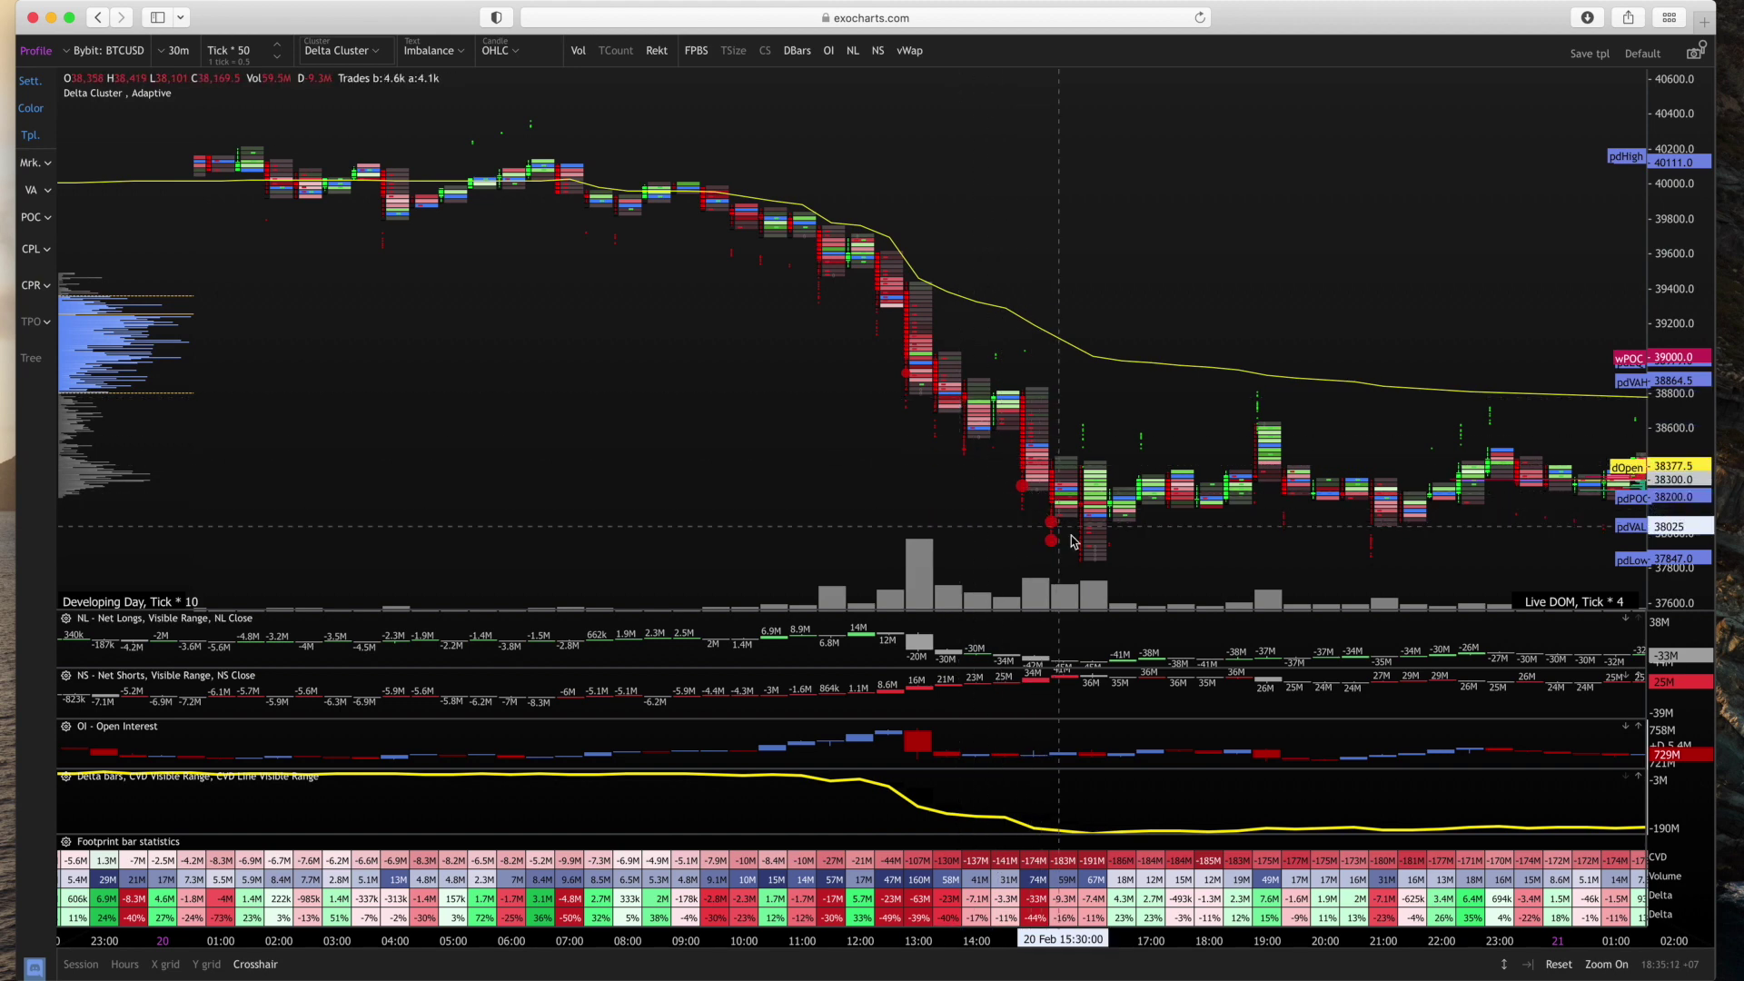
drag(1160, 557, 975, 610)
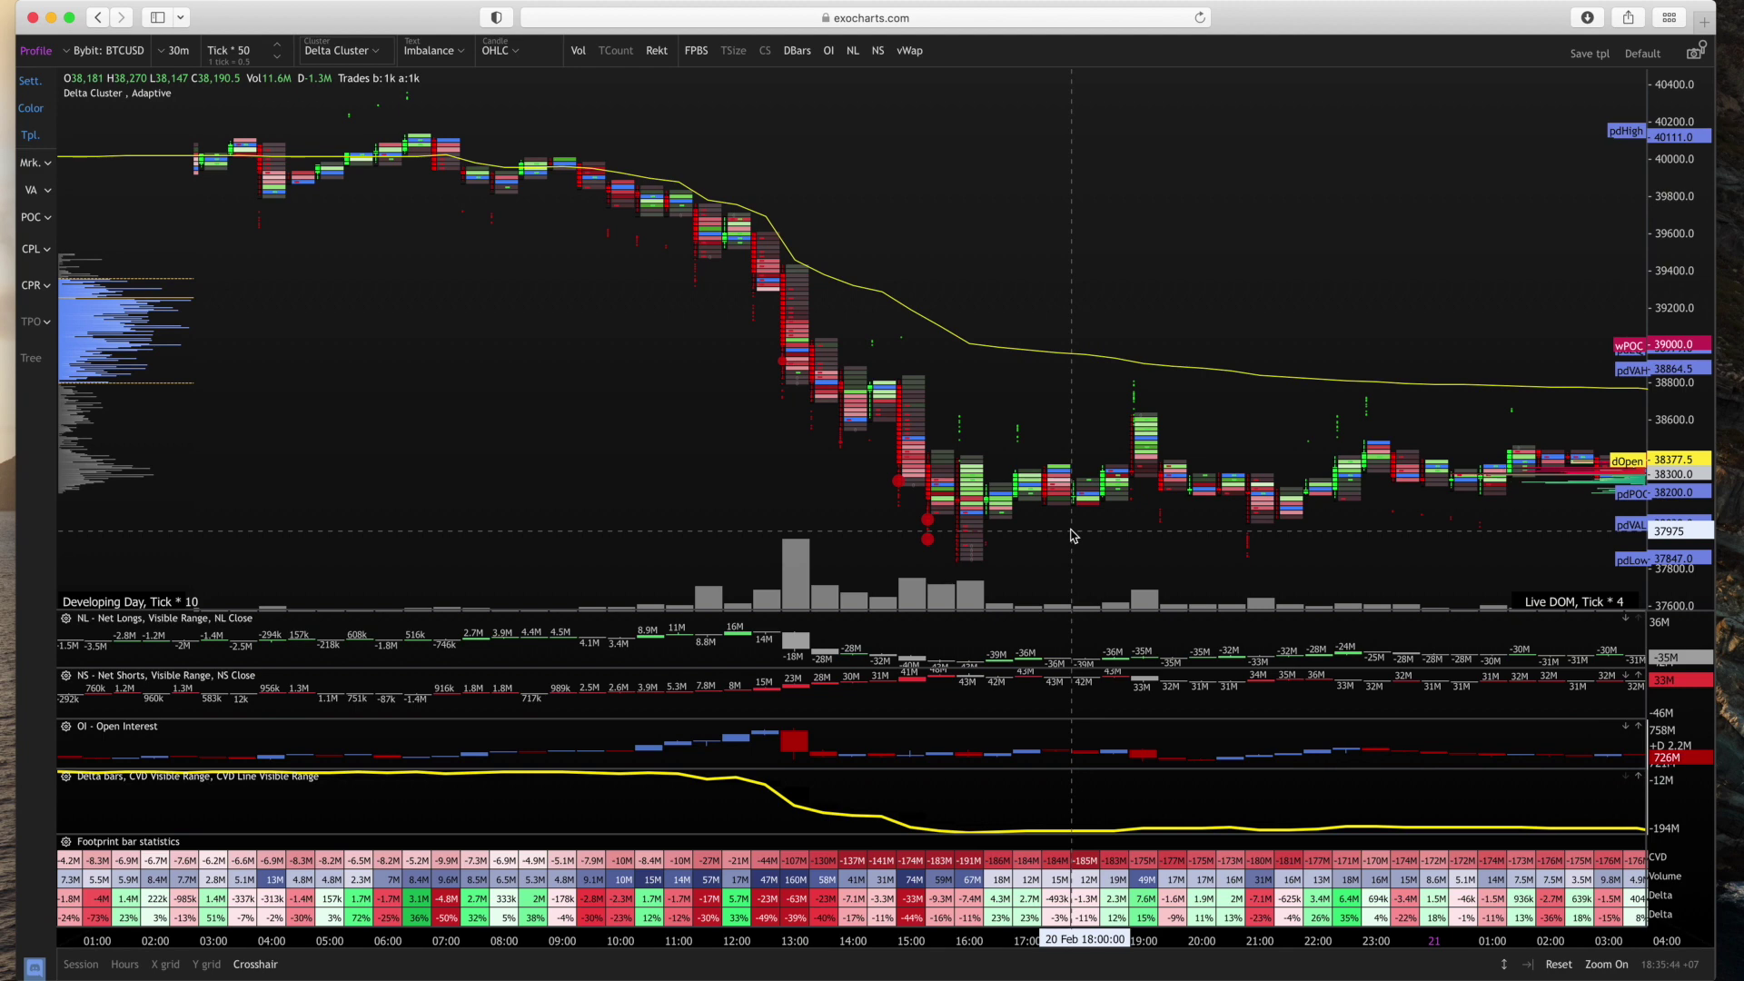
scroll(1089, 536, right, 10)
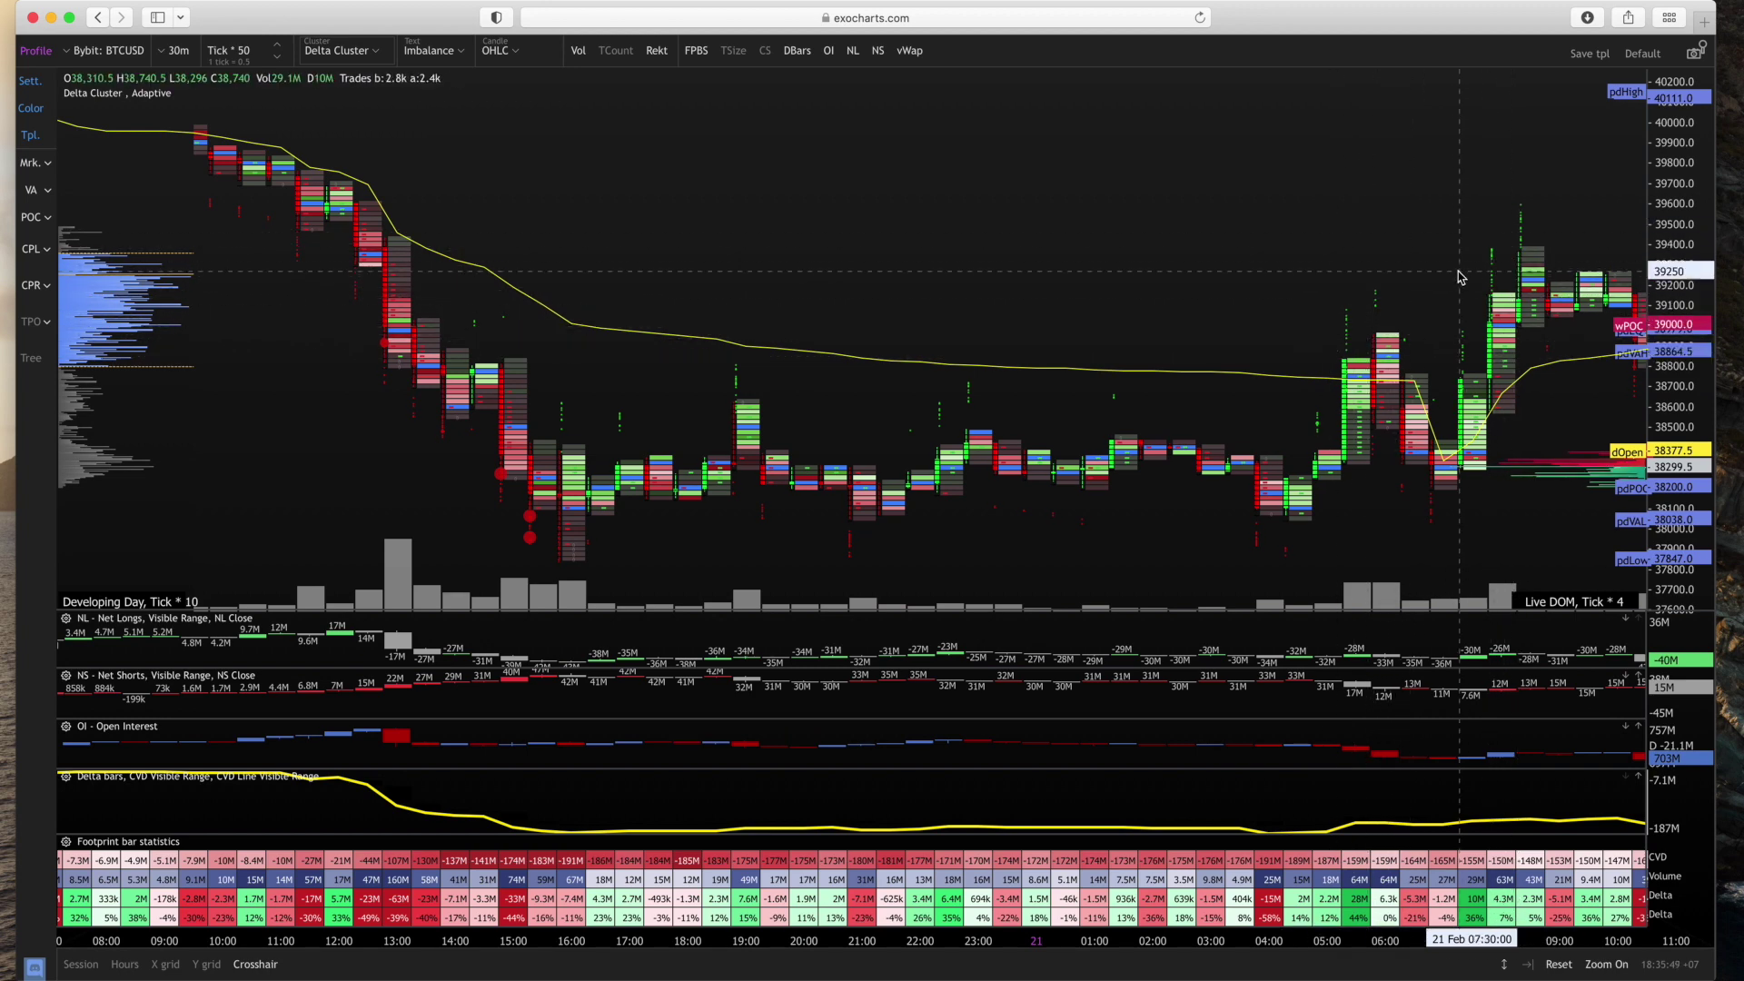
- Examine the 21 Feb footprint bars, net longs, net shorts and open interest without the liquidation markers
drag(973, 195, 938, 192)
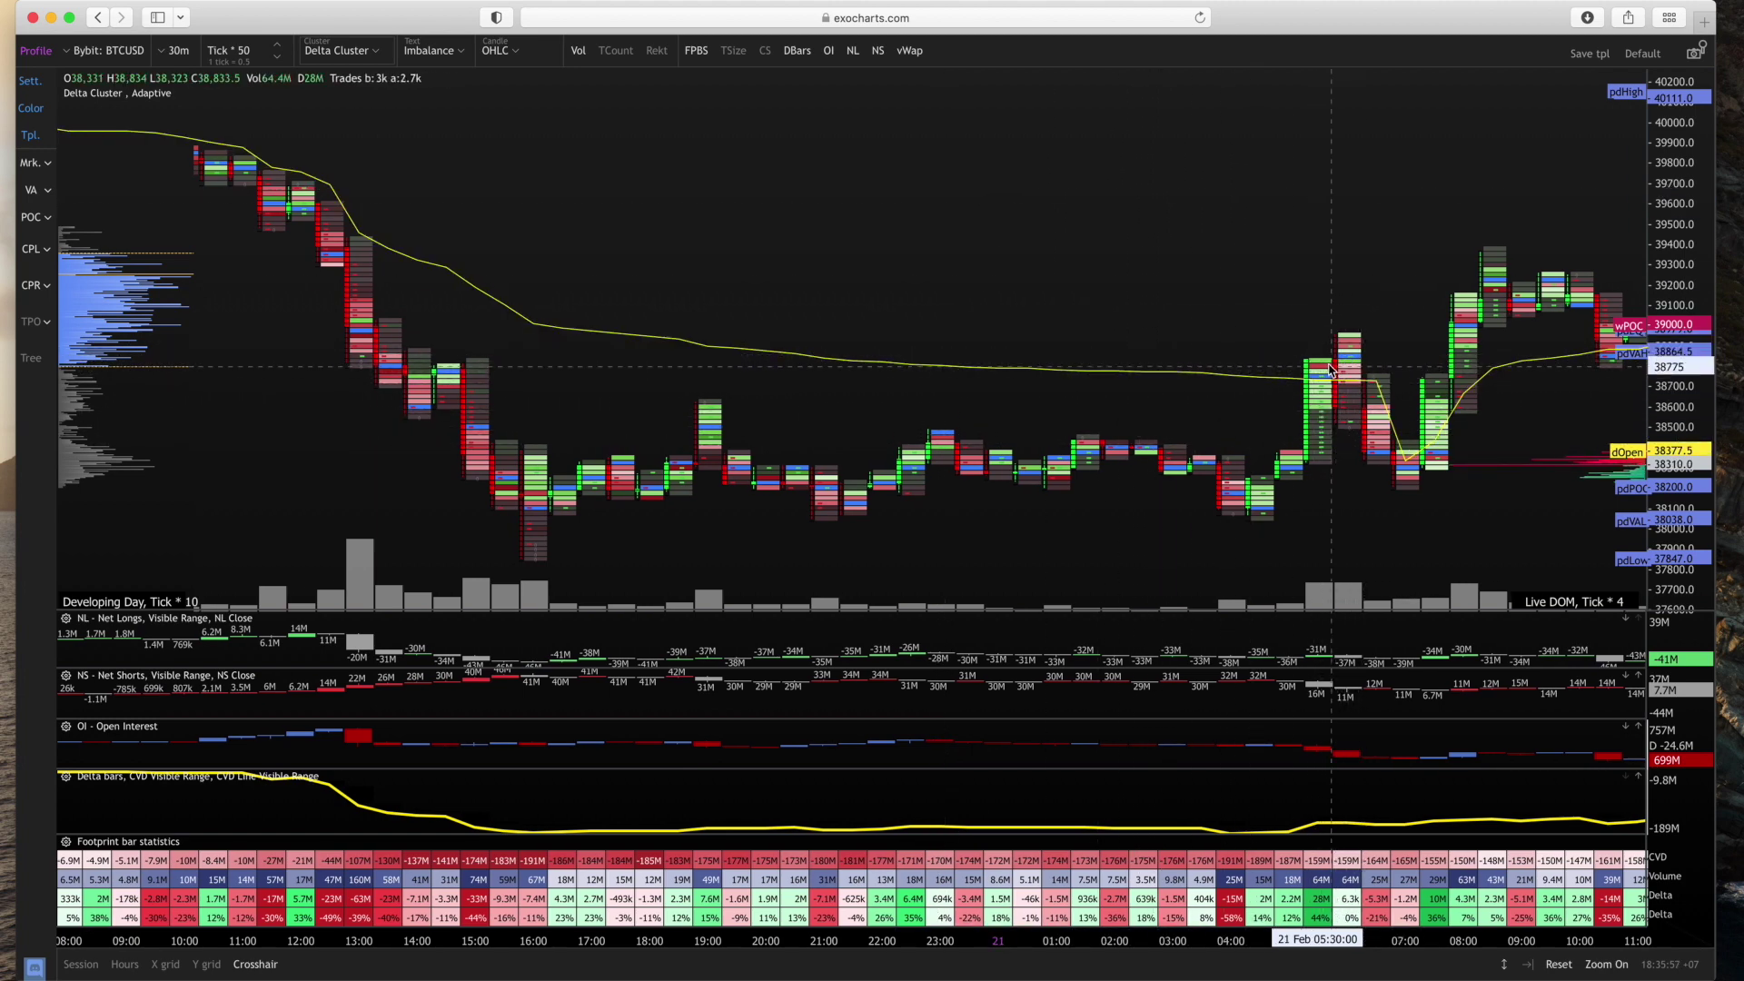
scroll(1156, 257, right, 10)
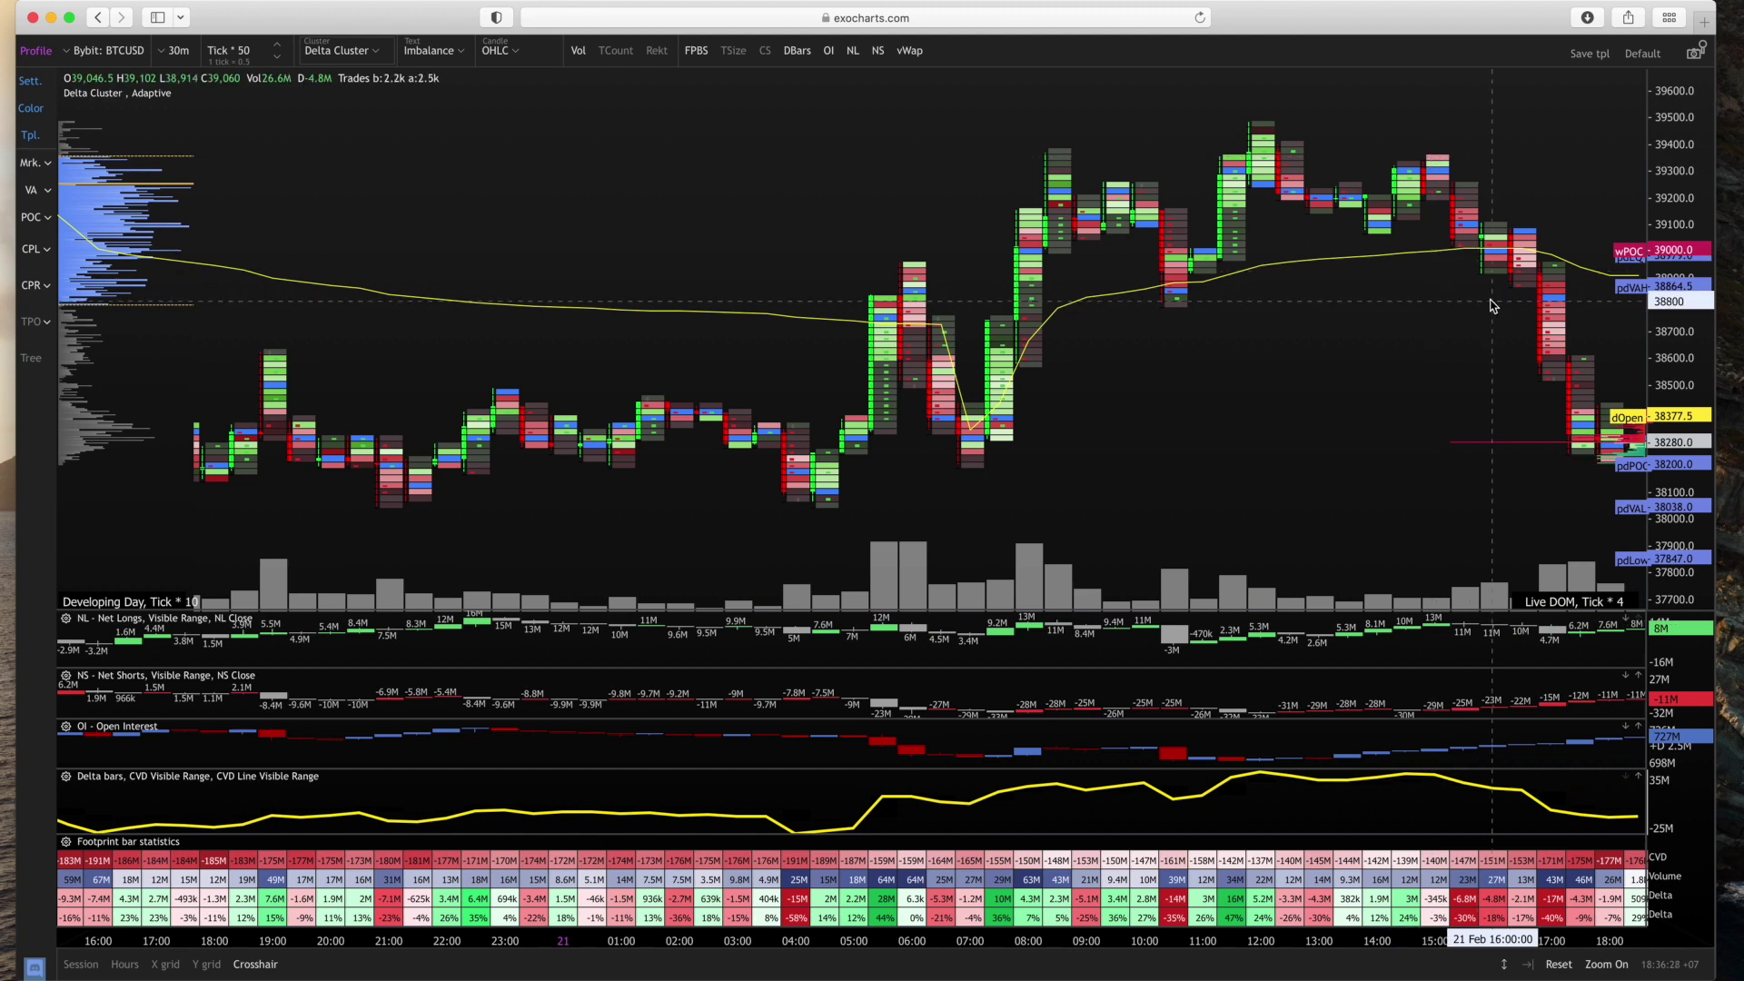
drag(1240, 454, 1317, 445)
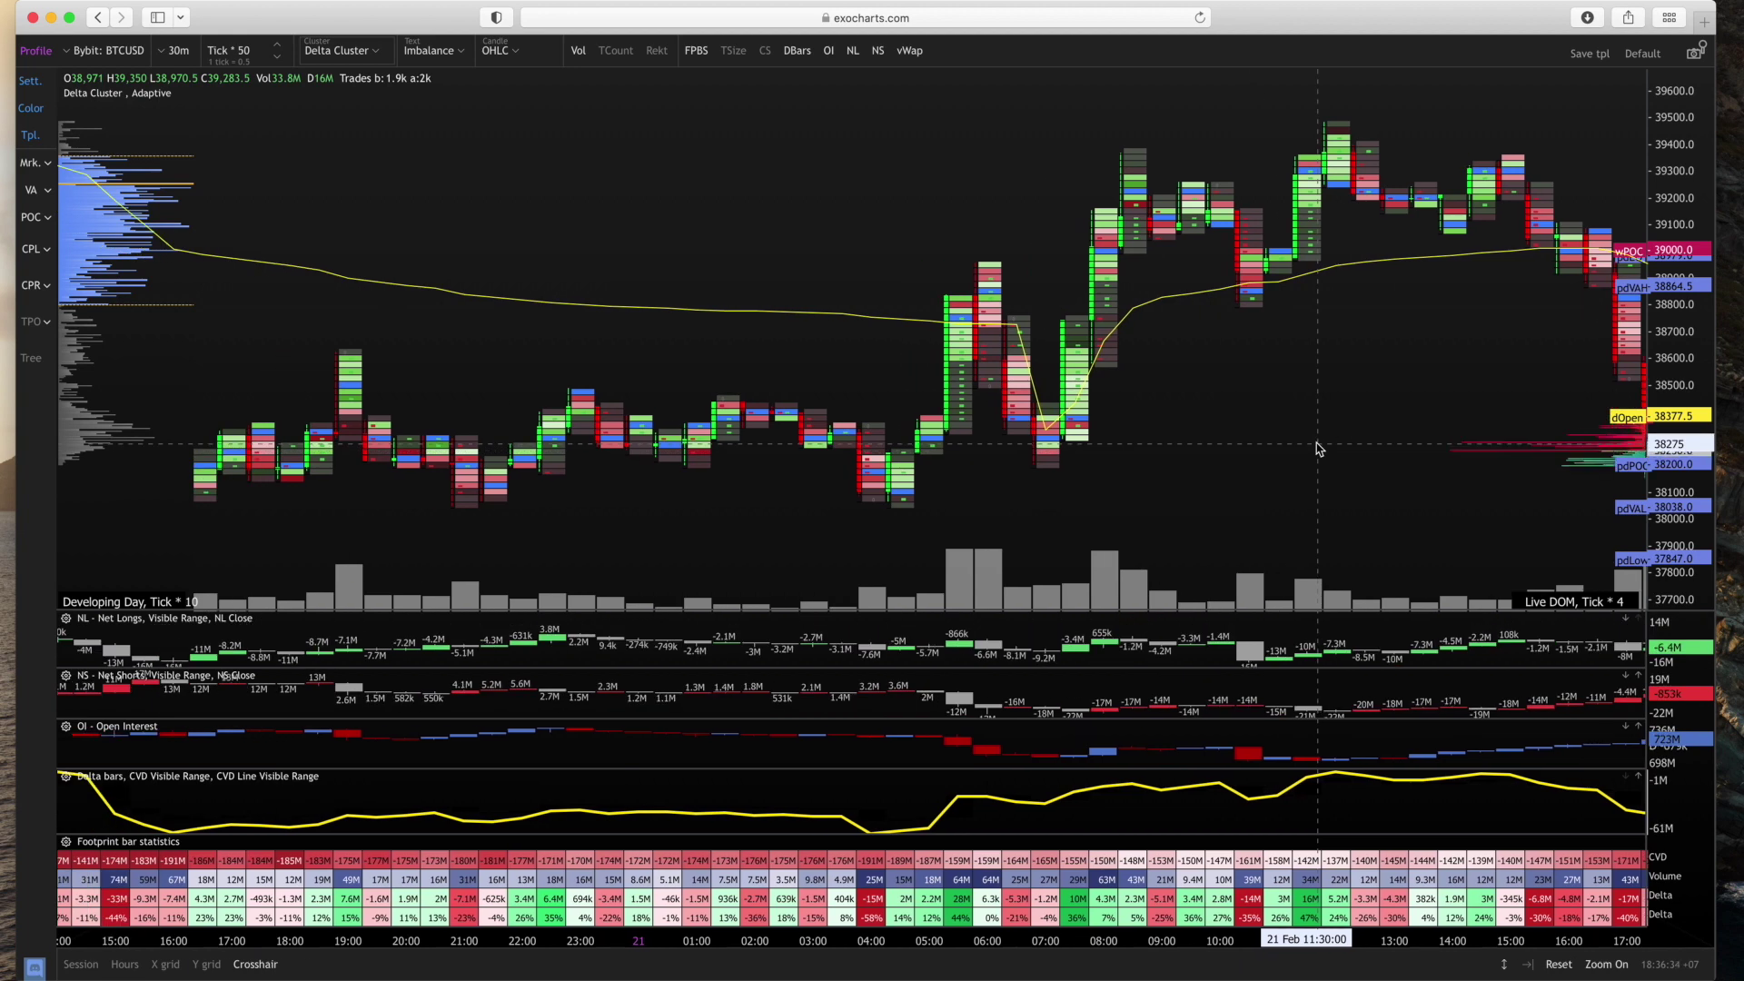
drag(1212, 450, 1281, 449)
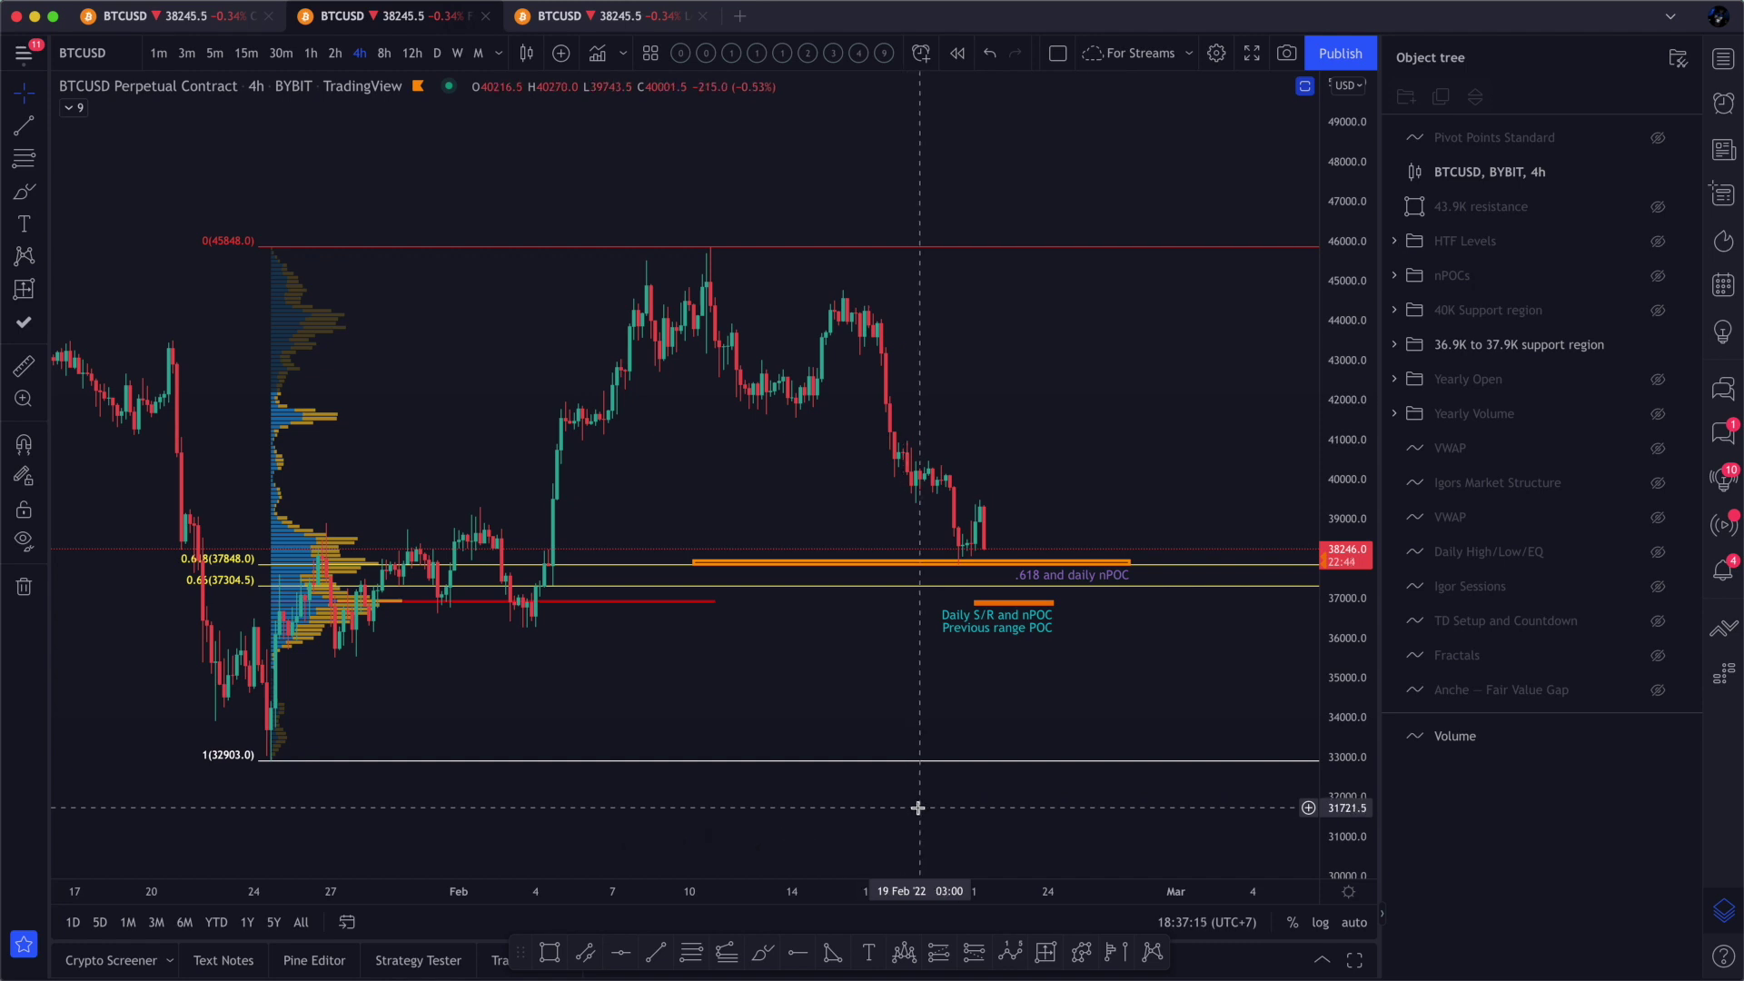
- Extend the fixed range volume profile's end point on the TradingView chart to the latest candle on 21 Feb
click(629, 600)
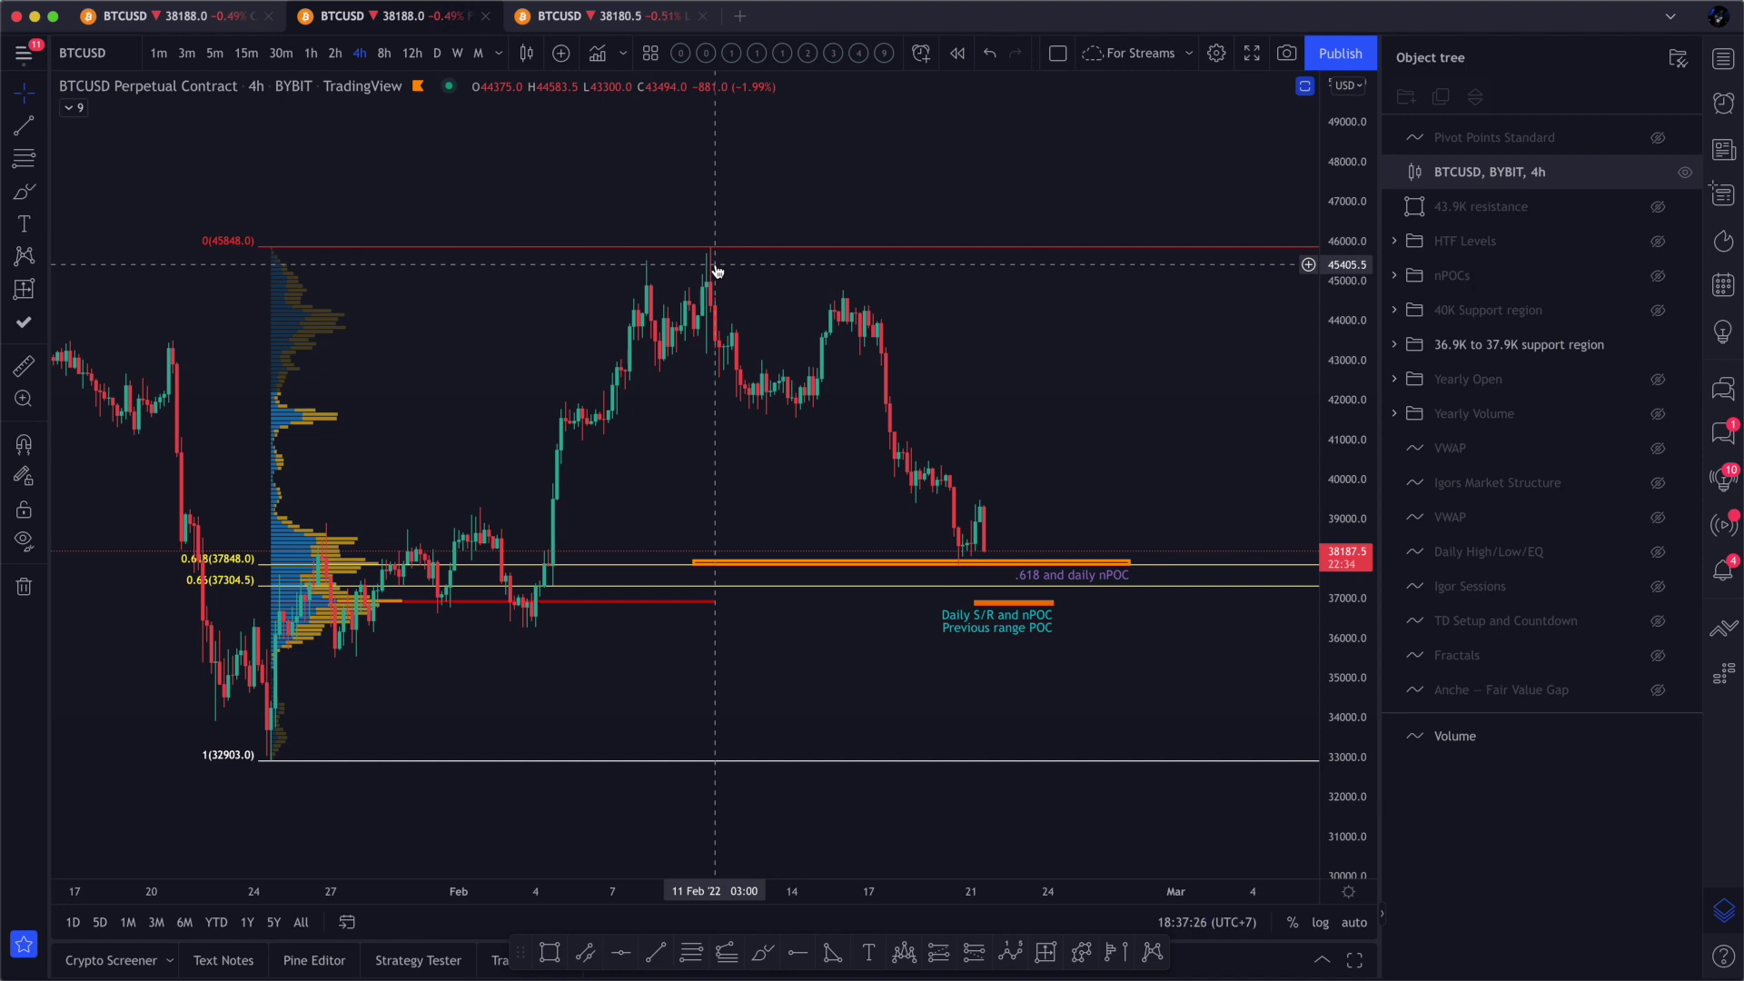
click(702, 601)
drag(715, 760, 1027, 763)
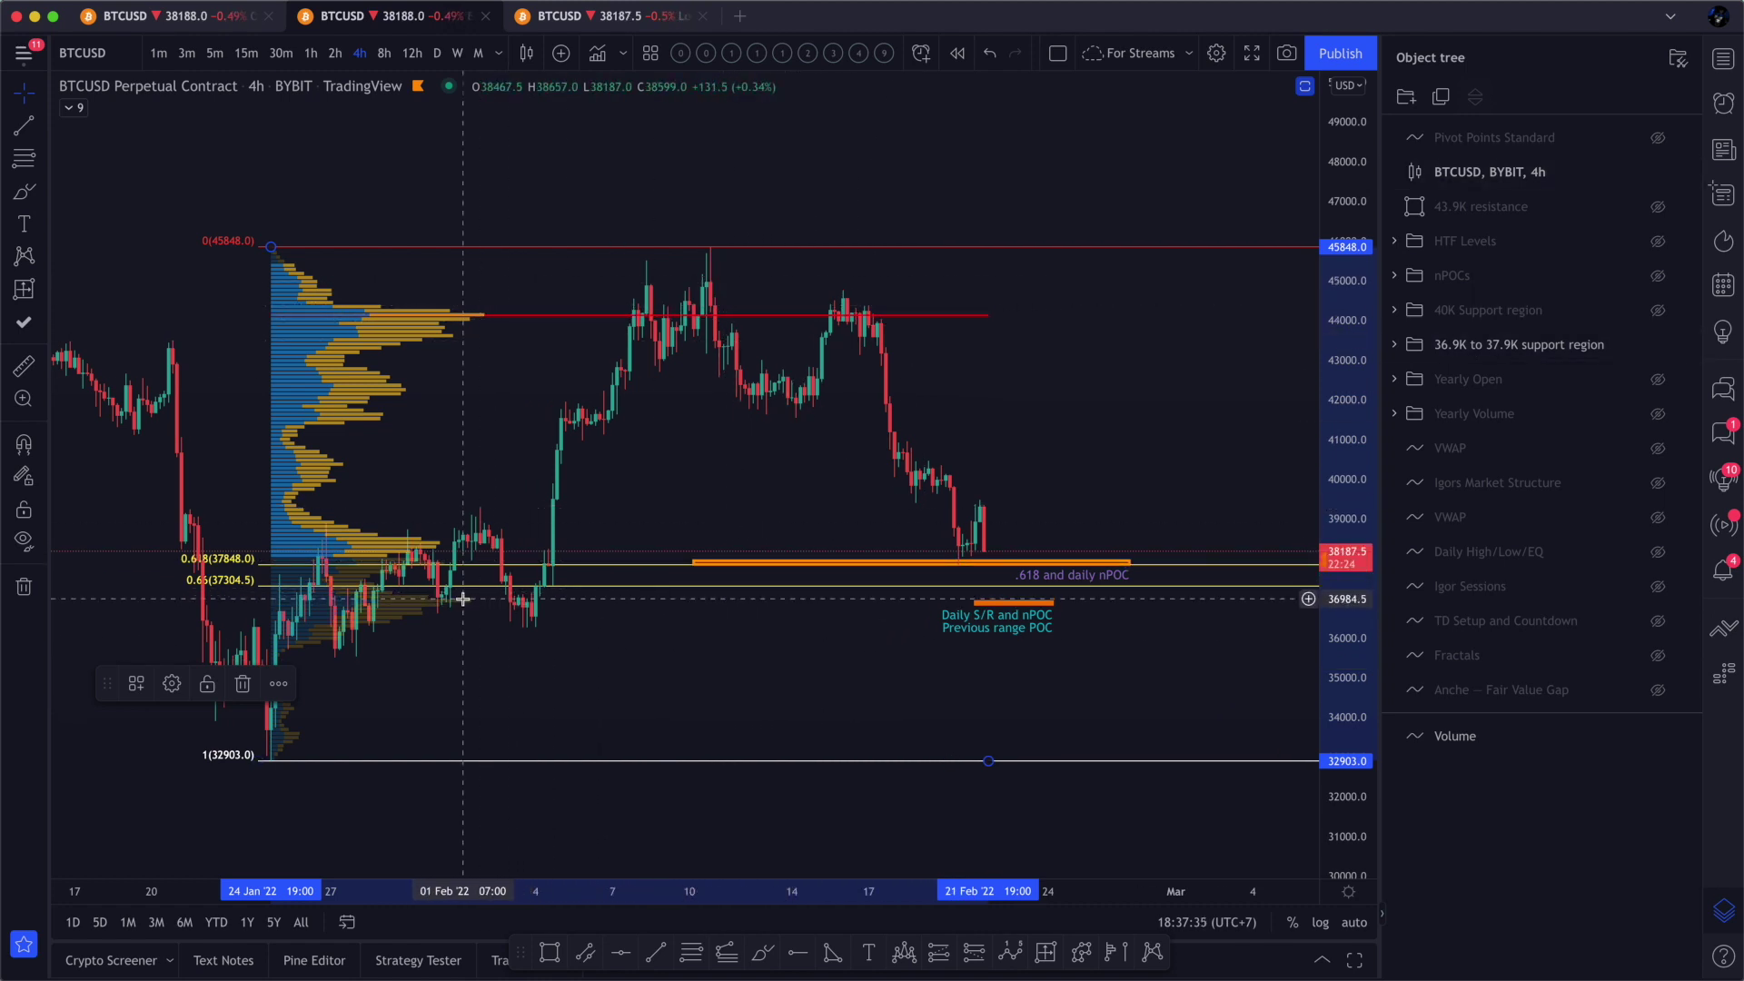
- Draw a rectangle around the 24 Jan to 4 Feb consolidation, from about 35,566 to 39,021, with the floating drawing toolbar moved lower
drag(106, 683, 108, 800)
click(550, 952)
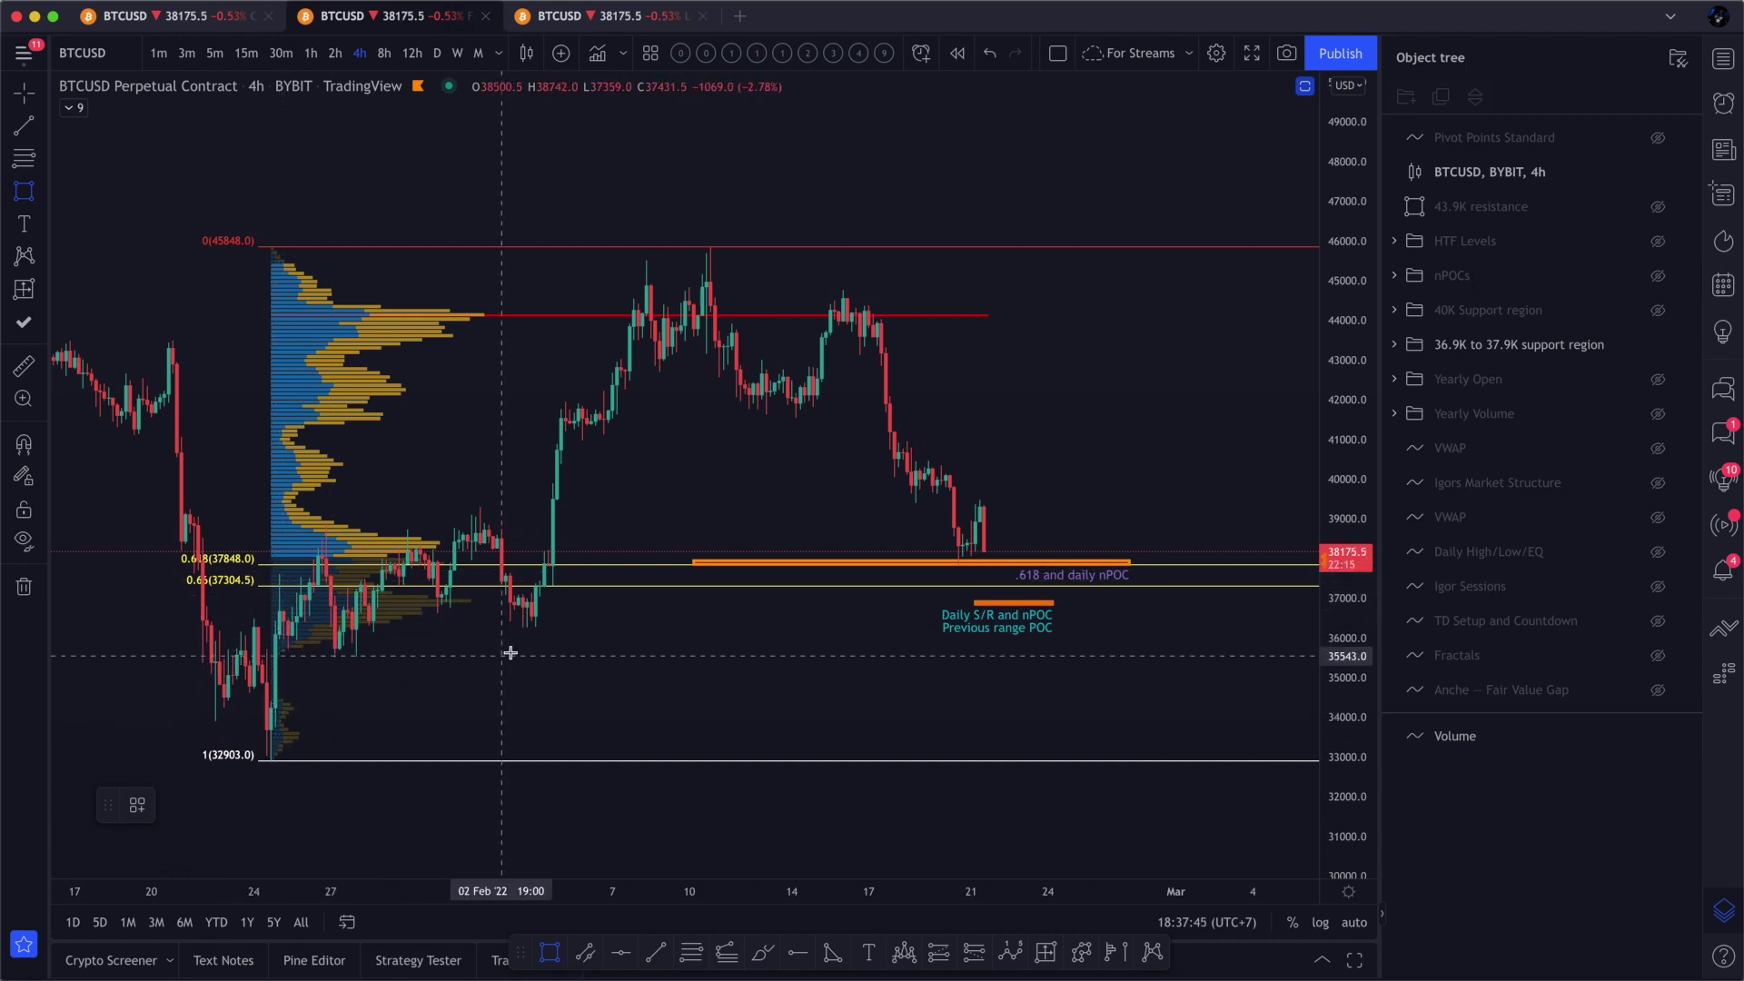
mouse_move(275, 655)
mouse_down()
mouse_move(387, 661)
mouse_move(545, 591)
mouse_move(541, 517)
mouse_up()
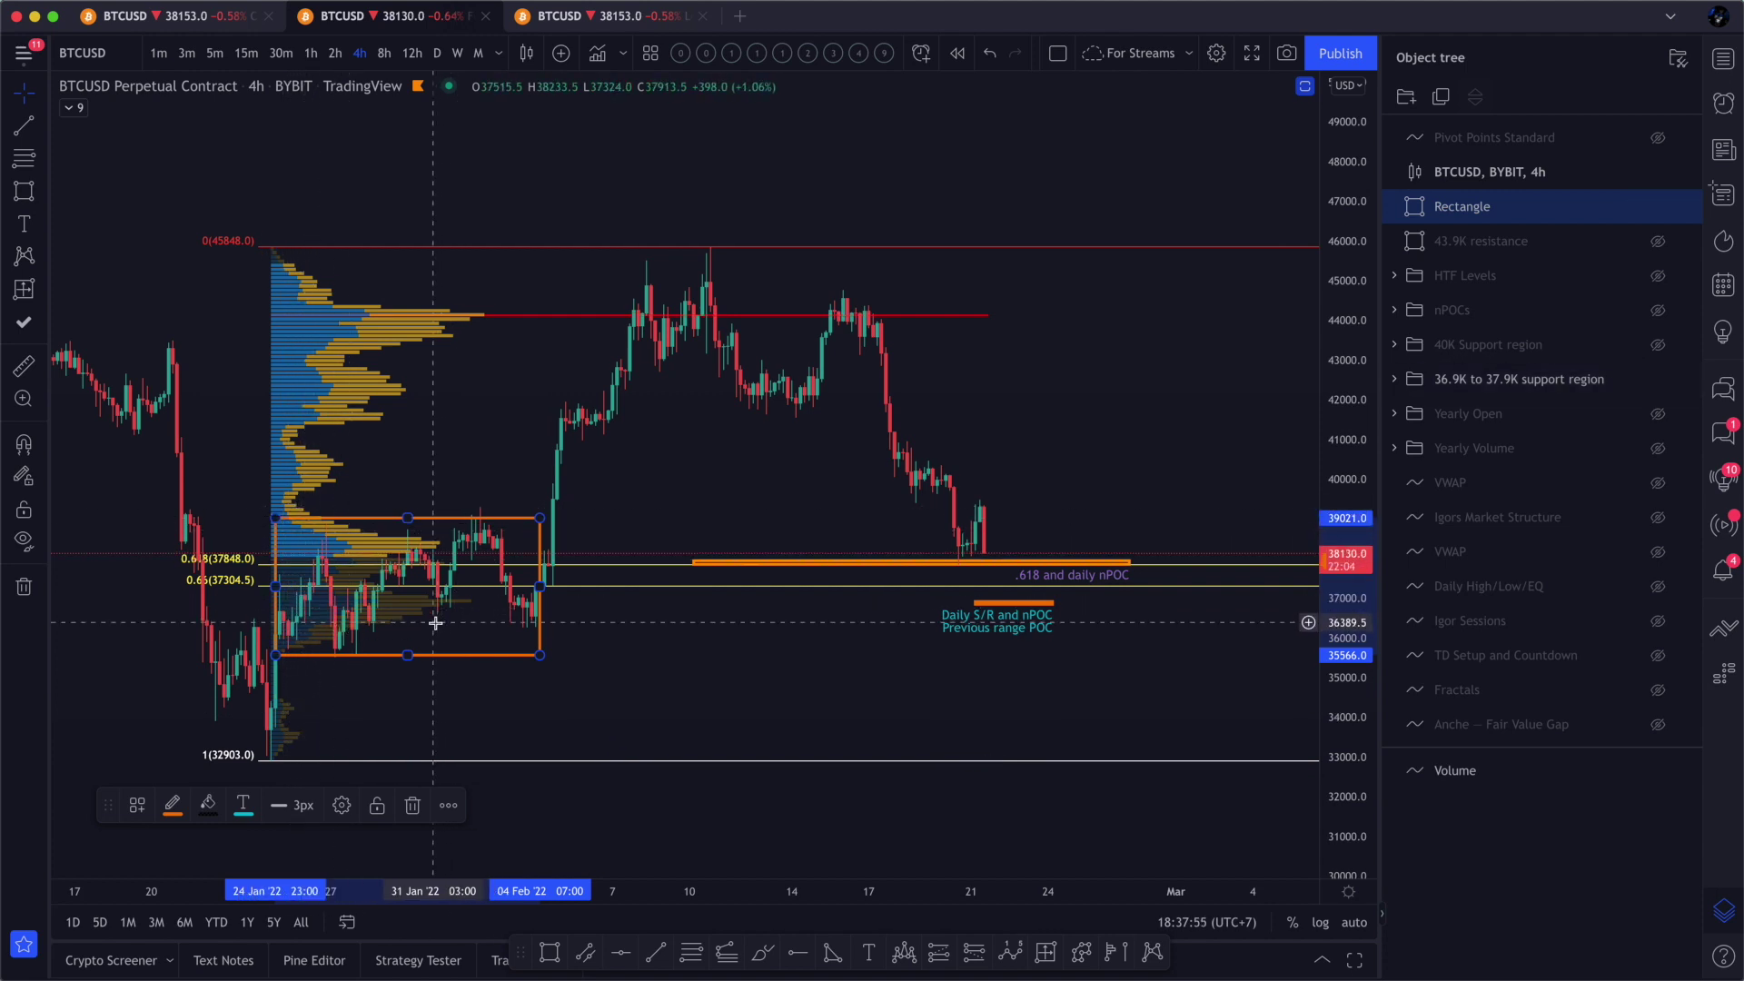
- Shorten the fixed range volume profile to end on 4 Feb and delete the rectangle around the consolidation
click(302, 323)
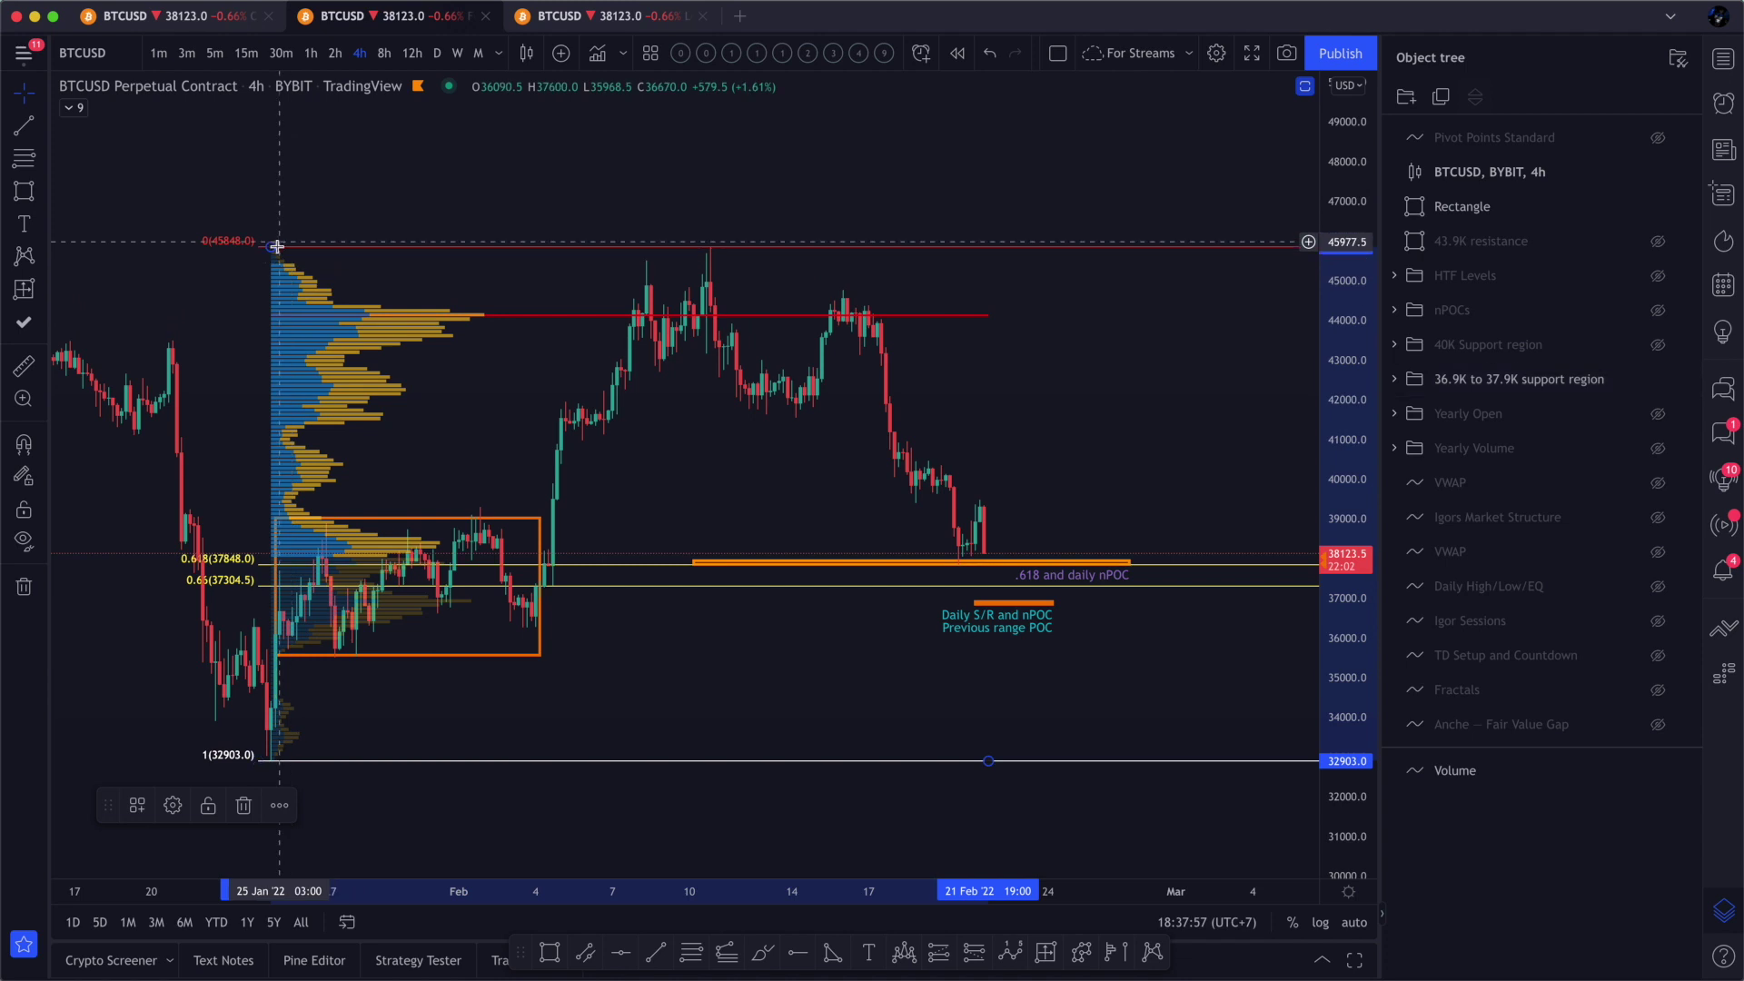
mouse_move(277, 250)
mouse_down()
mouse_move(279, 273)
mouse_move(273, 246)
mouse_up()
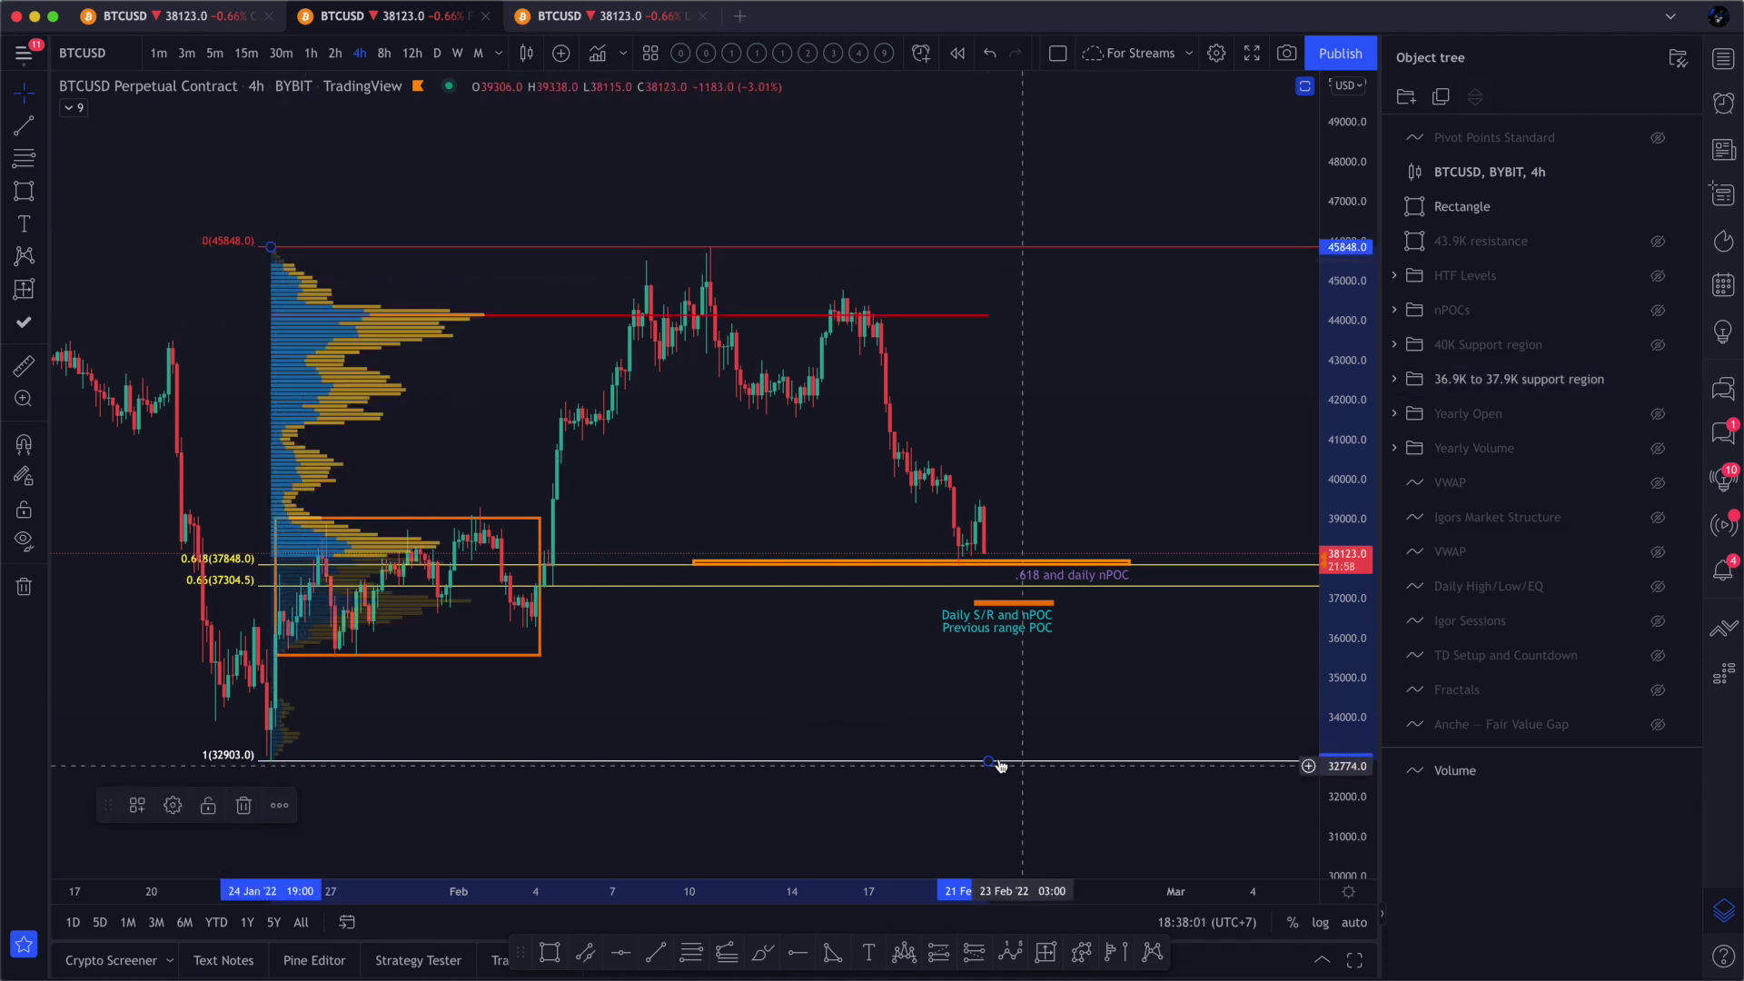
mouse_move(988, 763)
mouse_down()
mouse_move(662, 712)
mouse_move(547, 717)
mouse_move(545, 662)
mouse_up()
key(Escape)
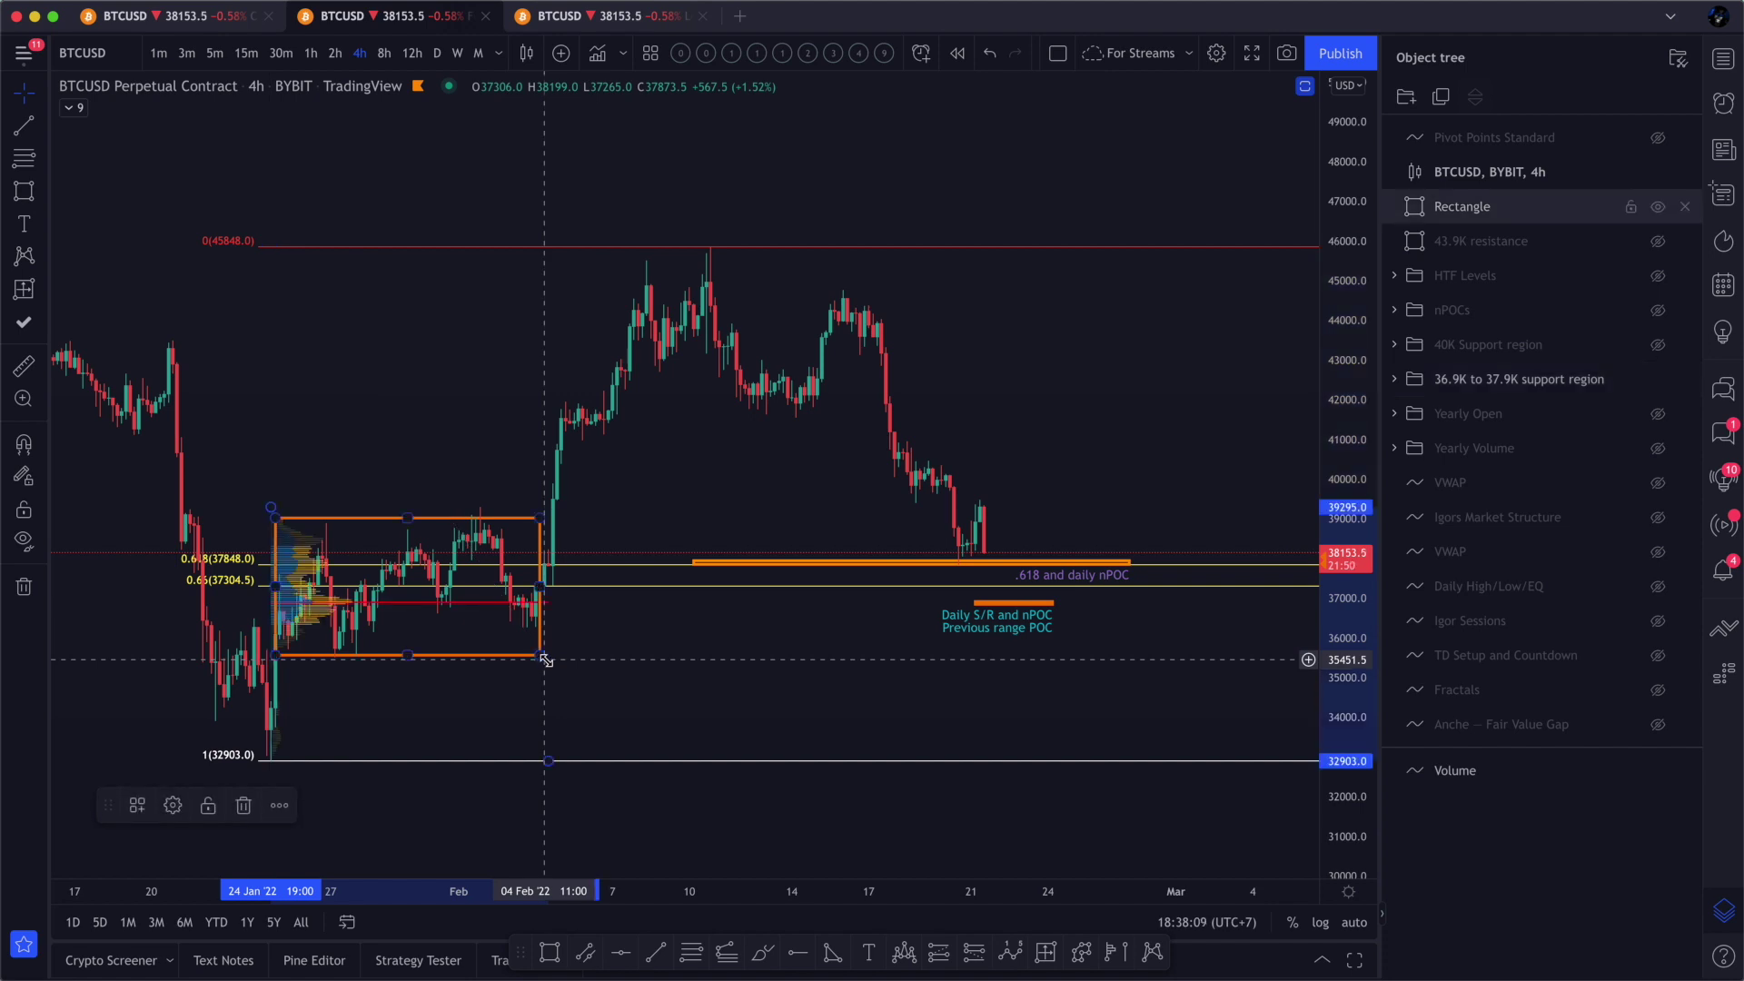
click(532, 655)
key(Delete)
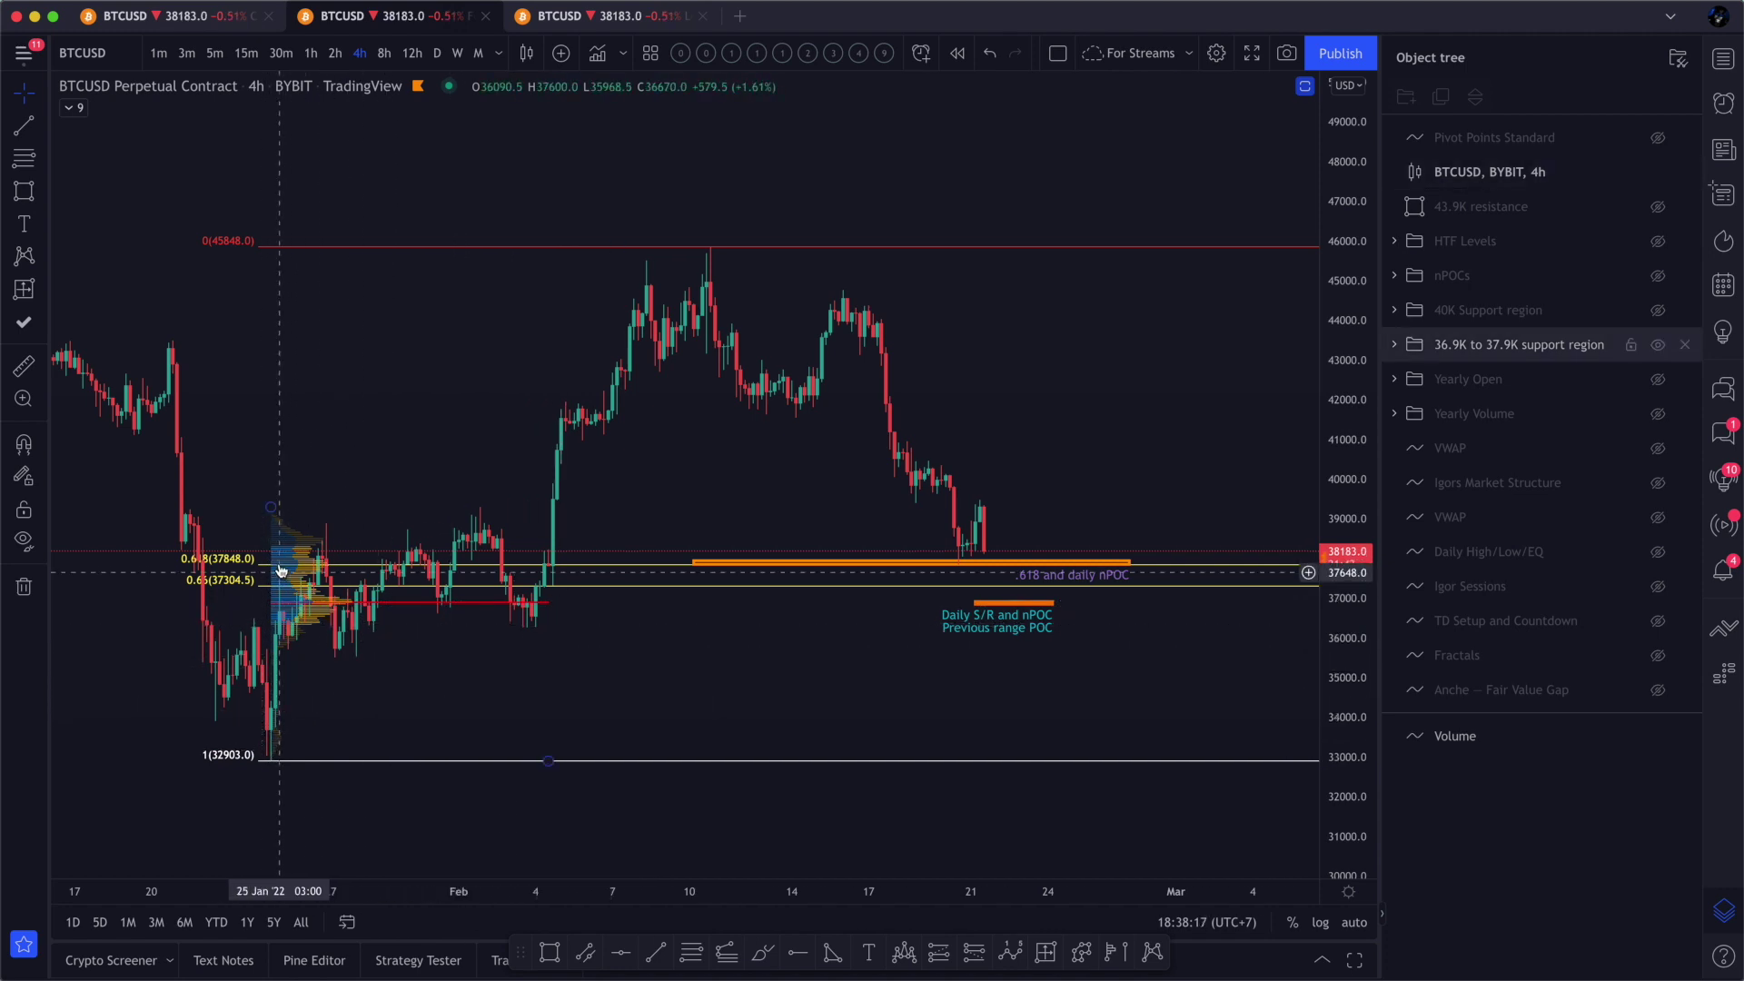
- Move the fixed range volume profile's start point slightly forward to about 25 Jan and deselect it
click(276, 514)
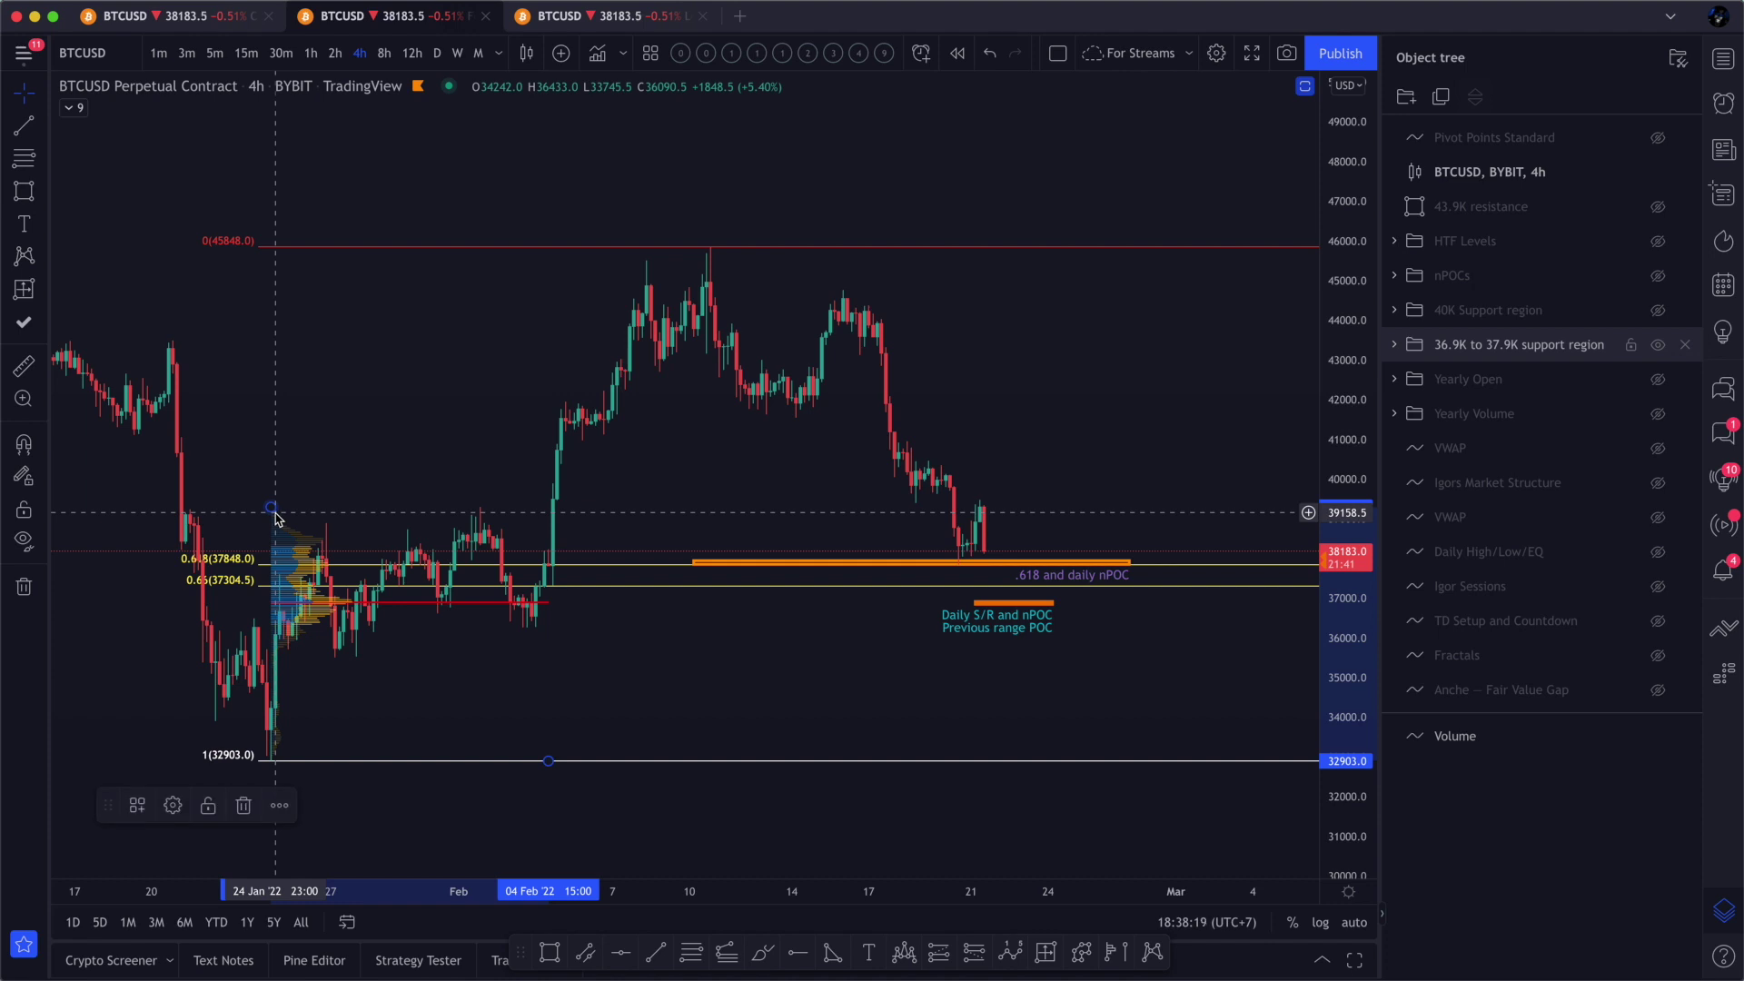
drag(278, 513, 280, 509)
click(576, 684)
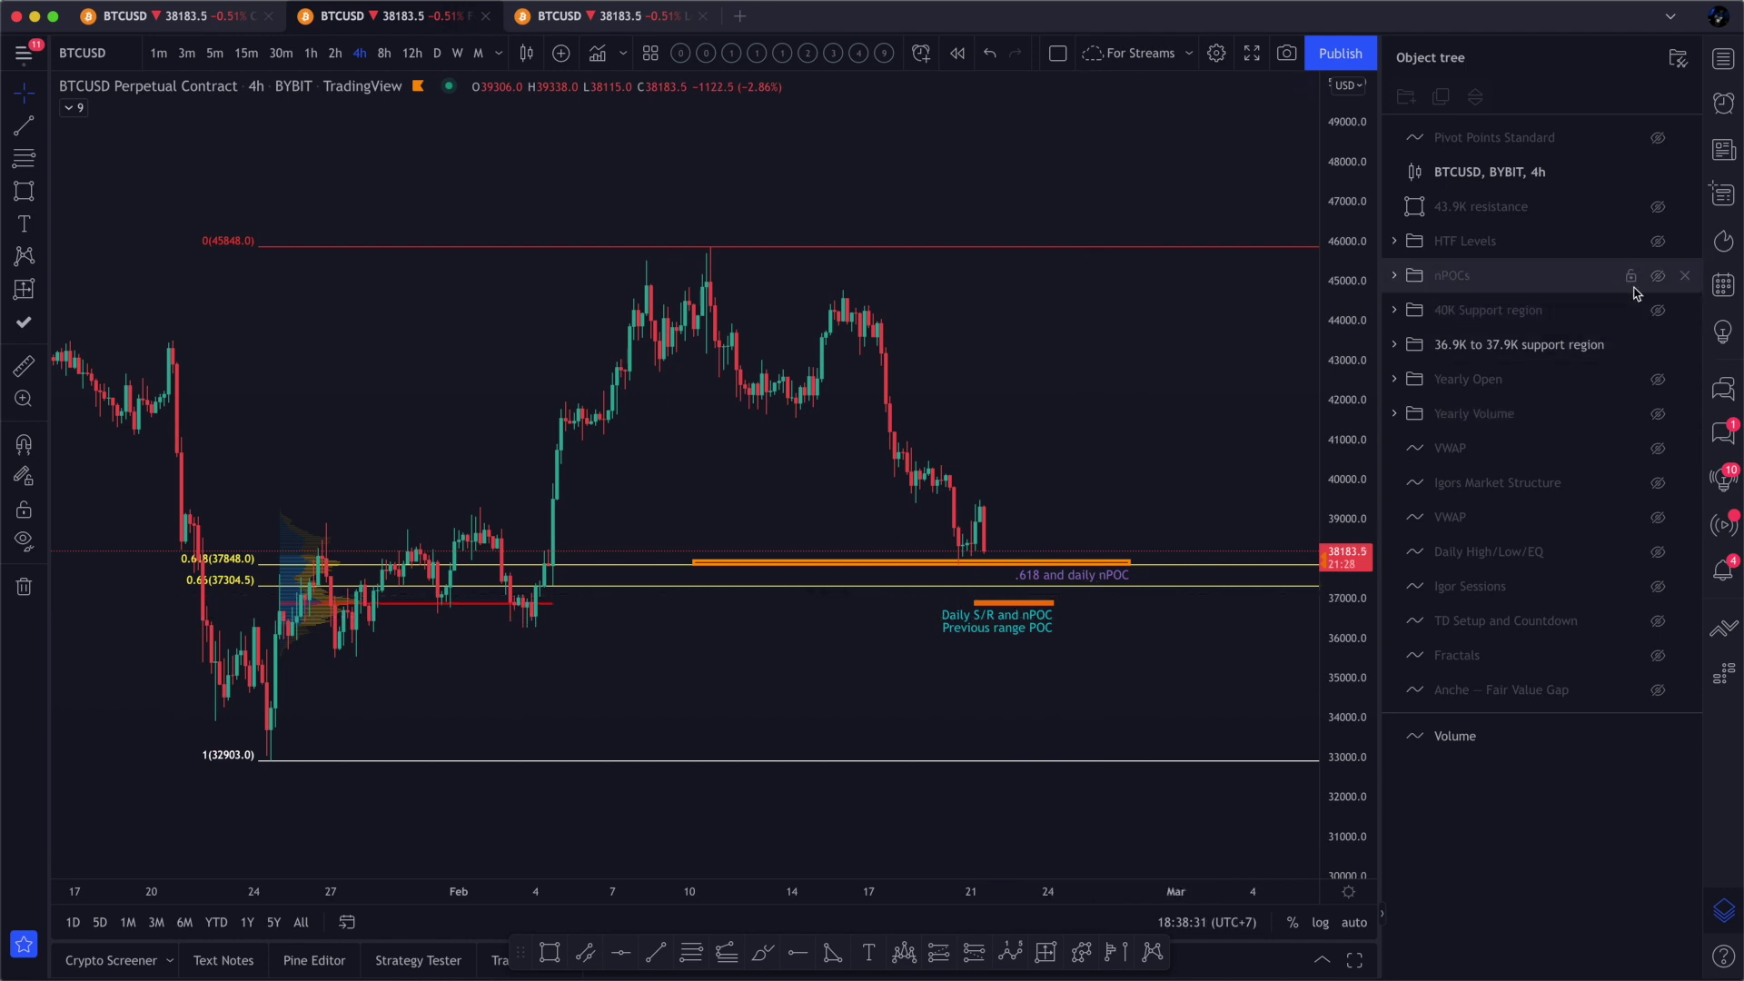
- Show the nPOCs and HTF Levels groups and hide the 36.9K to 37.9K support region group
click(1658, 243)
click(1657, 243)
click(1657, 277)
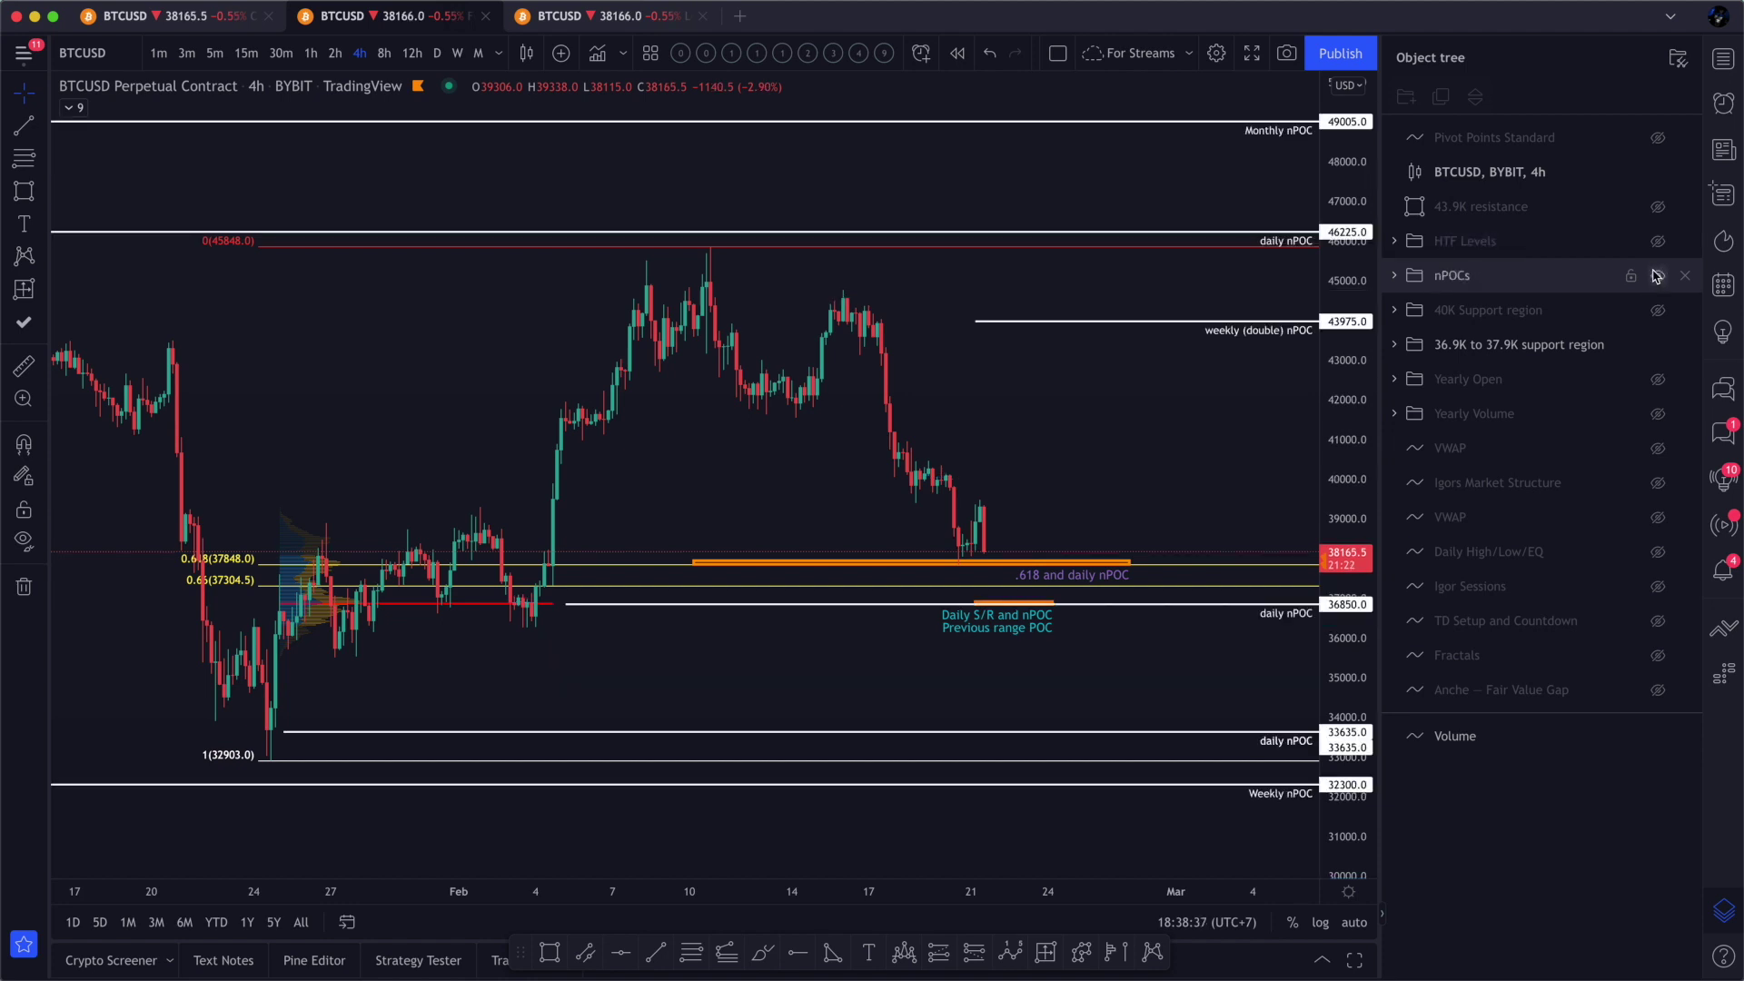
click(1658, 243)
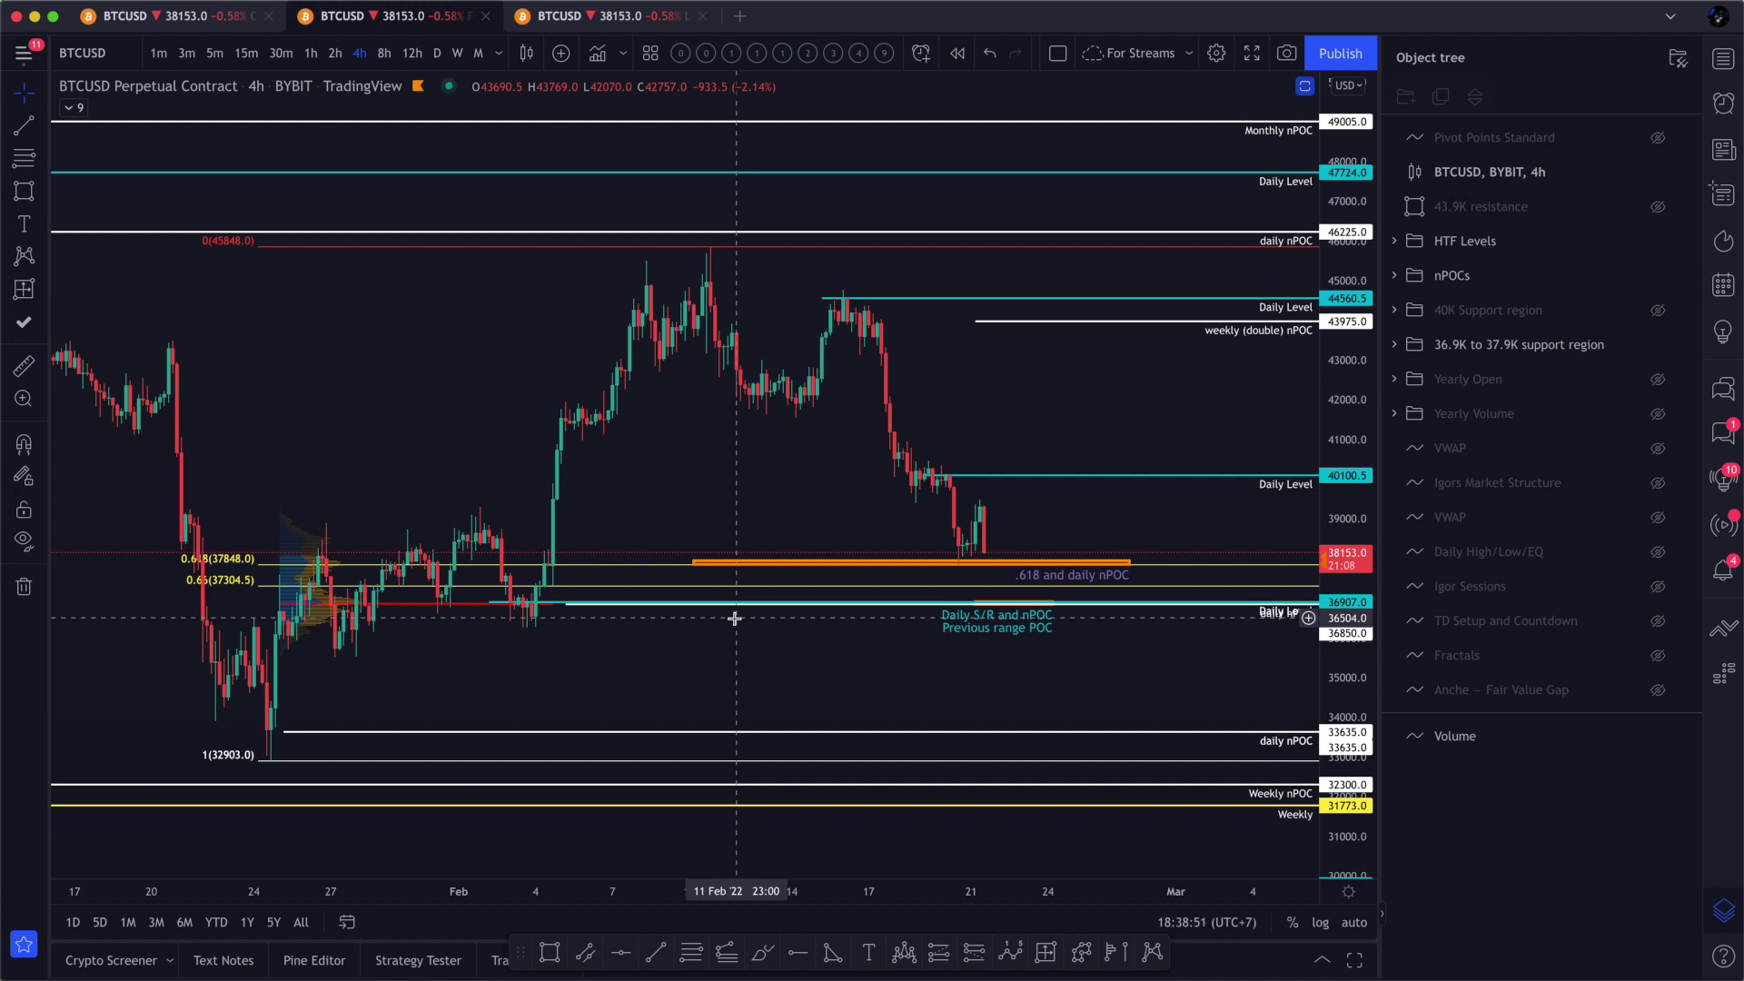
click(1657, 348)
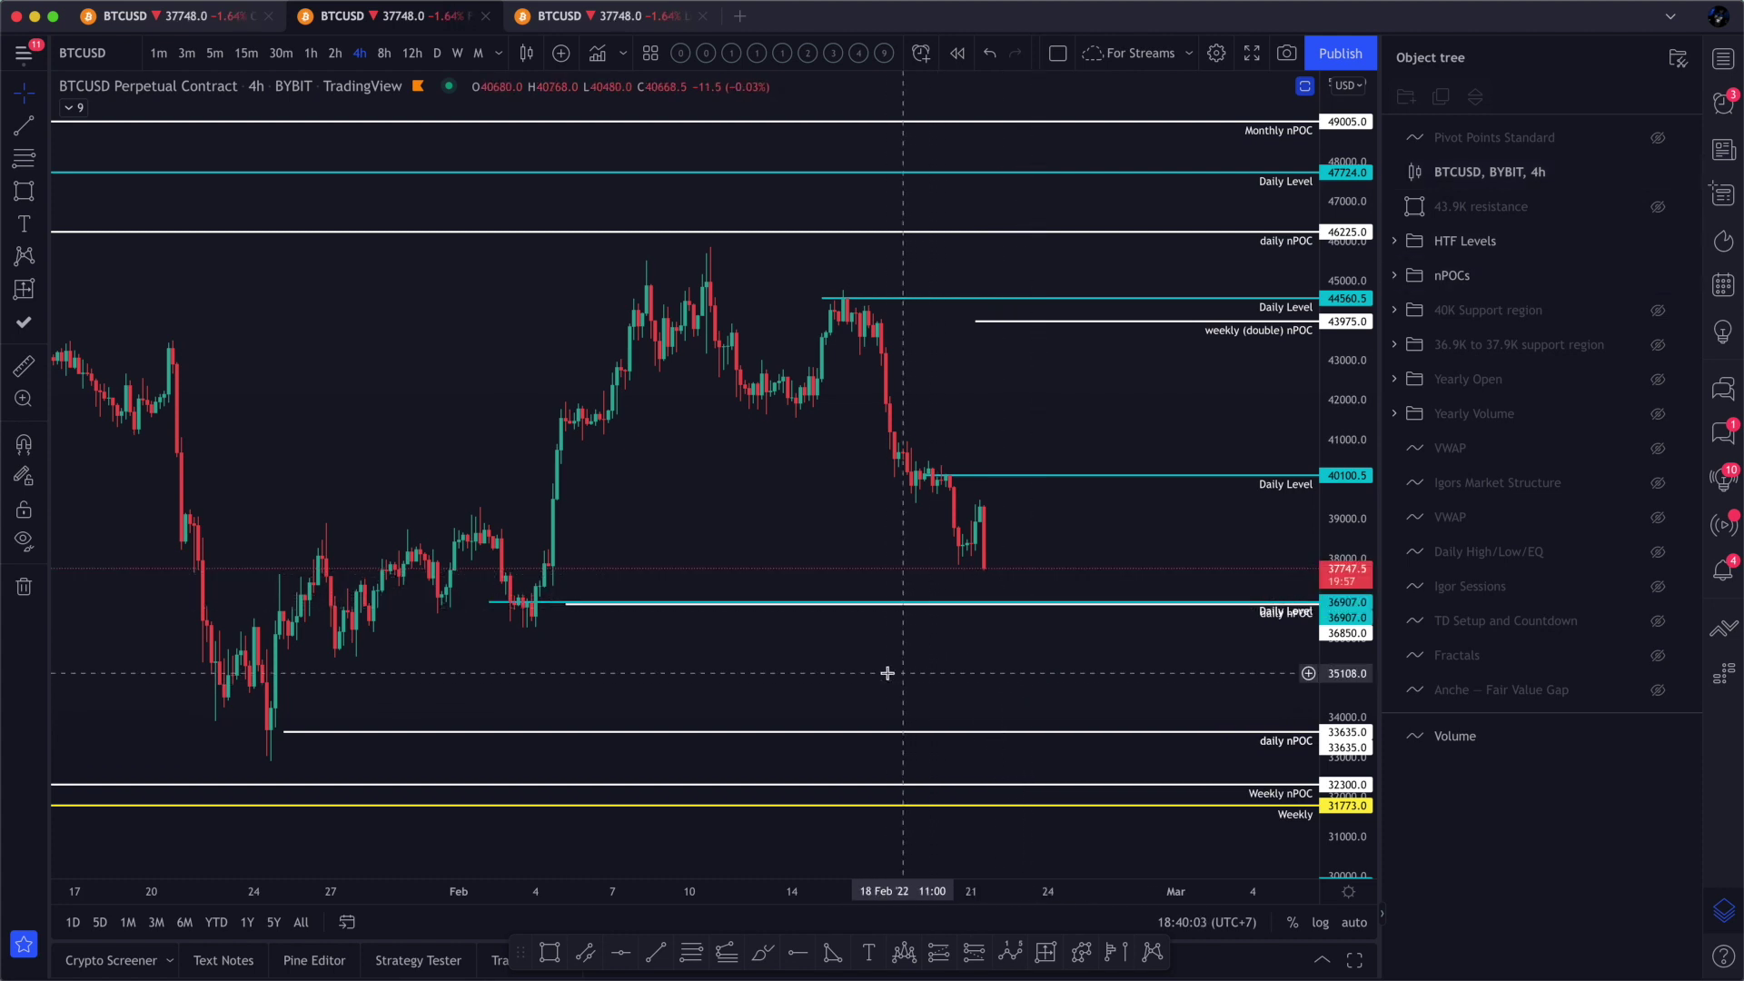
- Brush a projected path from the latest candle down to the 36,907 Daily Level and back up to about 37,900, and delete it
click(761, 952)
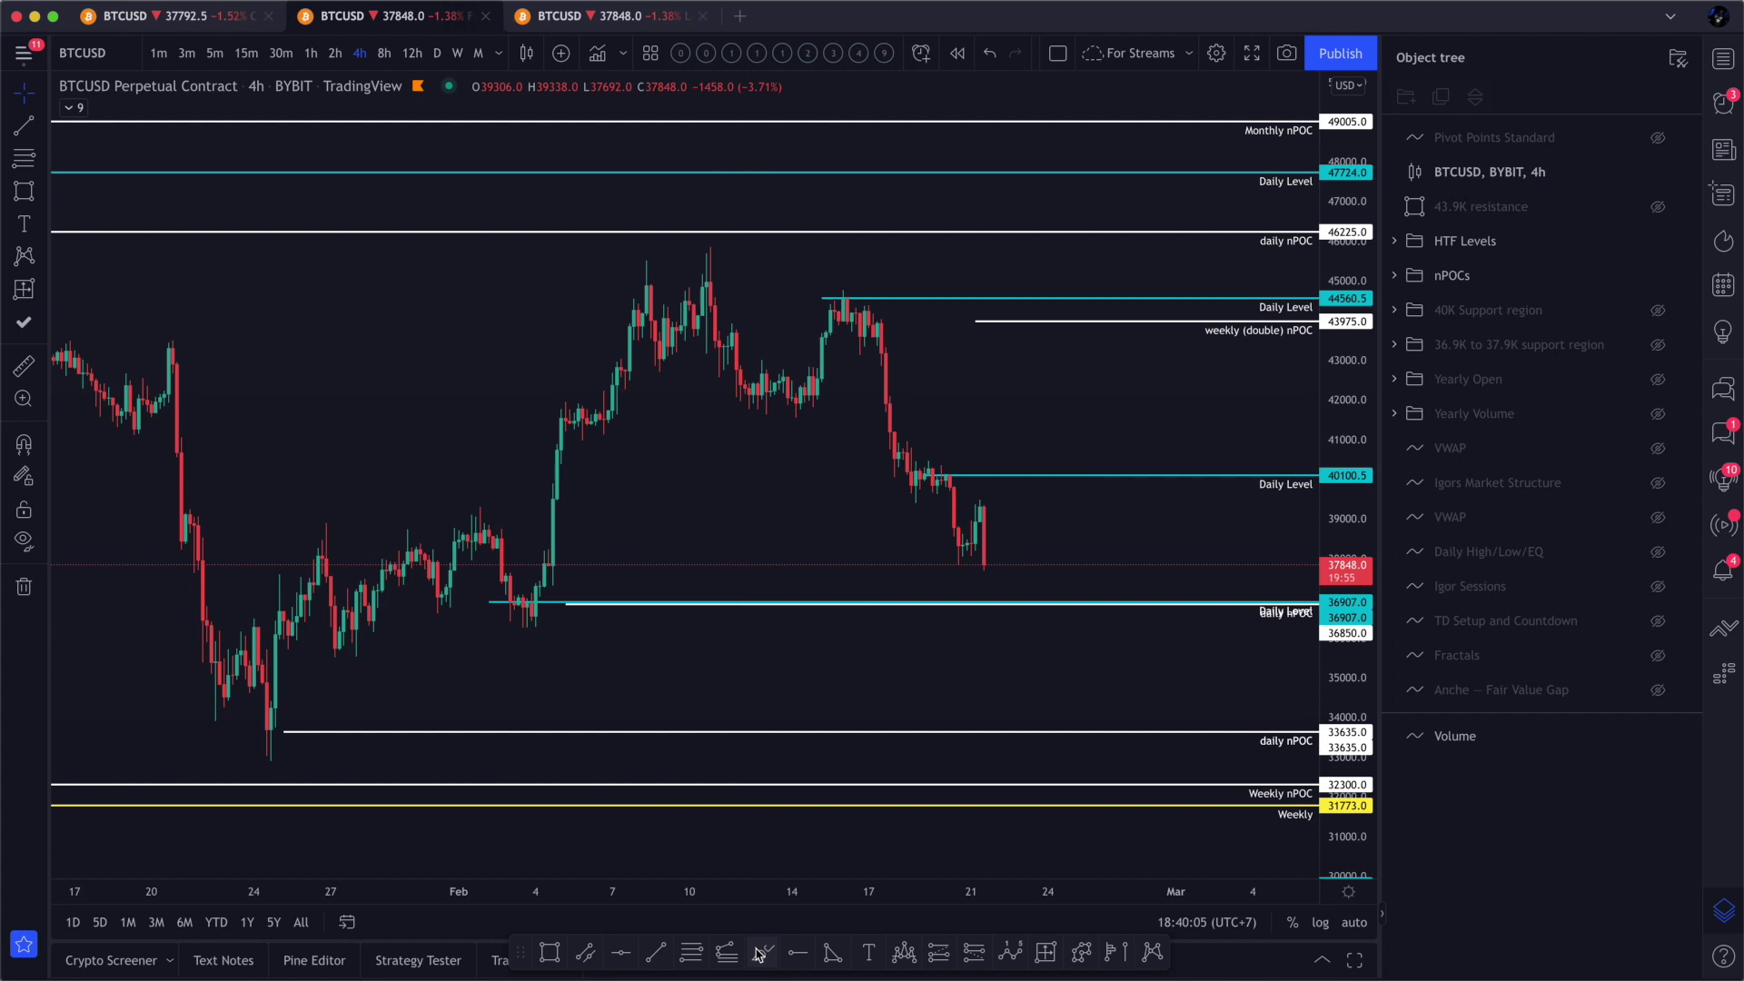
drag(981, 564, 982, 571)
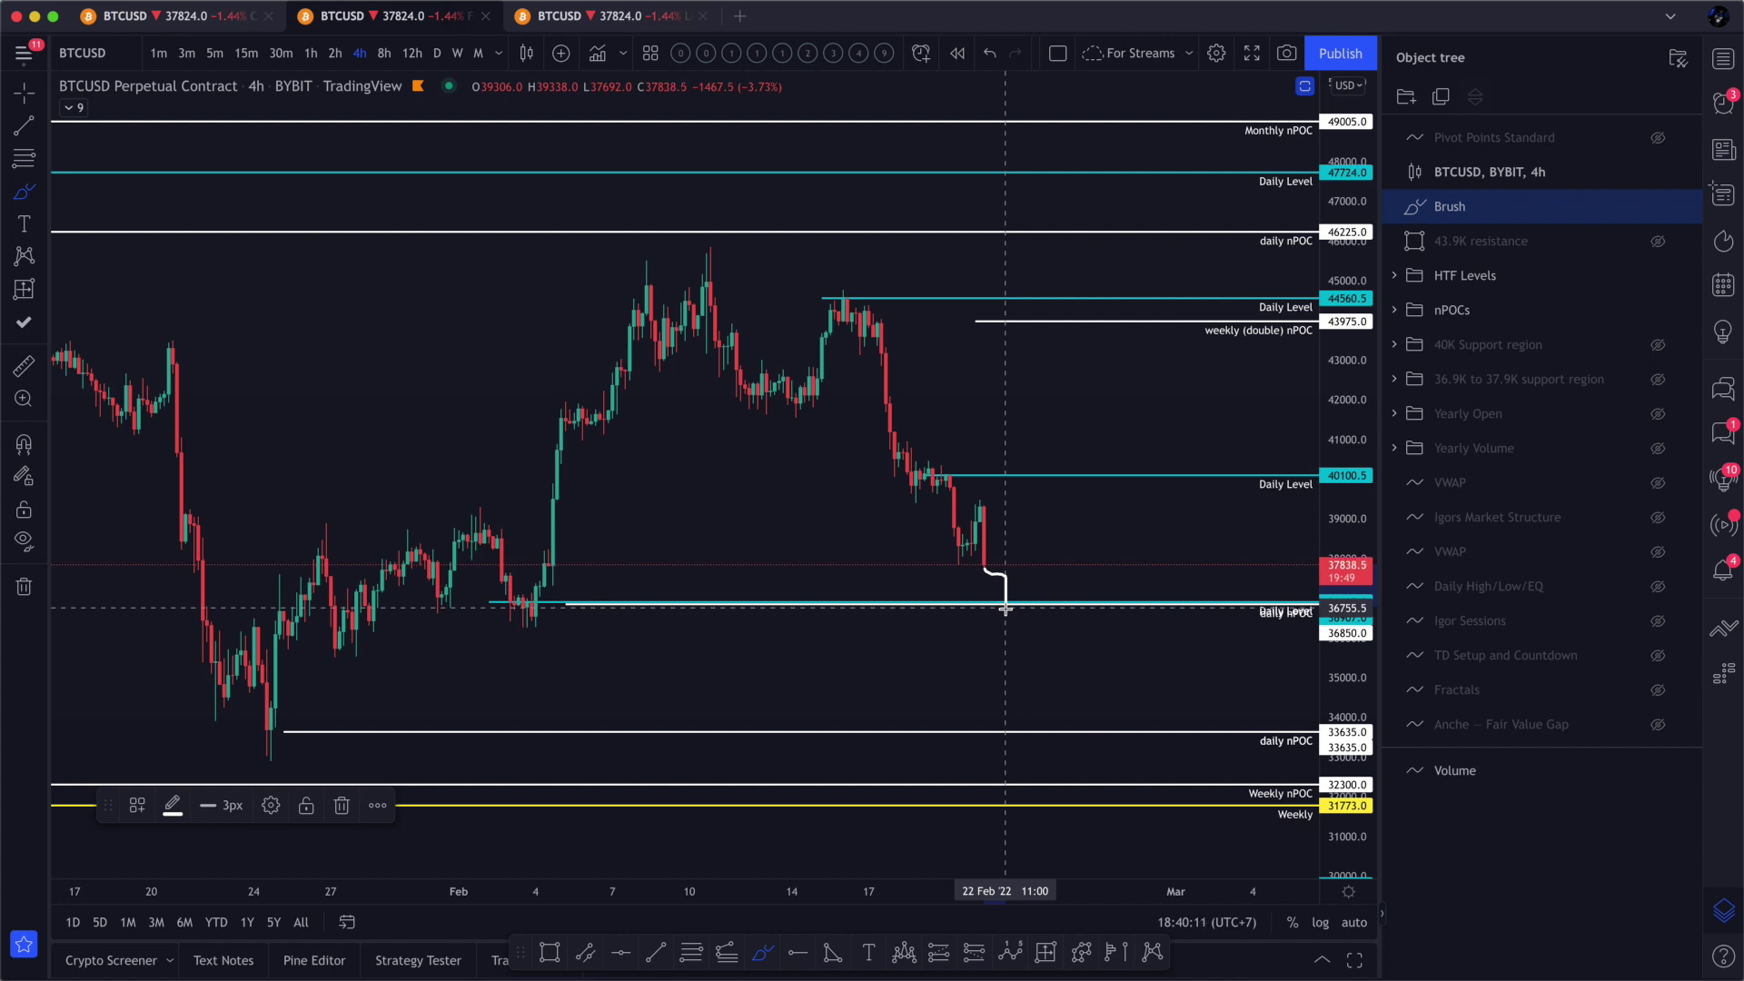
drag(1005, 606, 1031, 563)
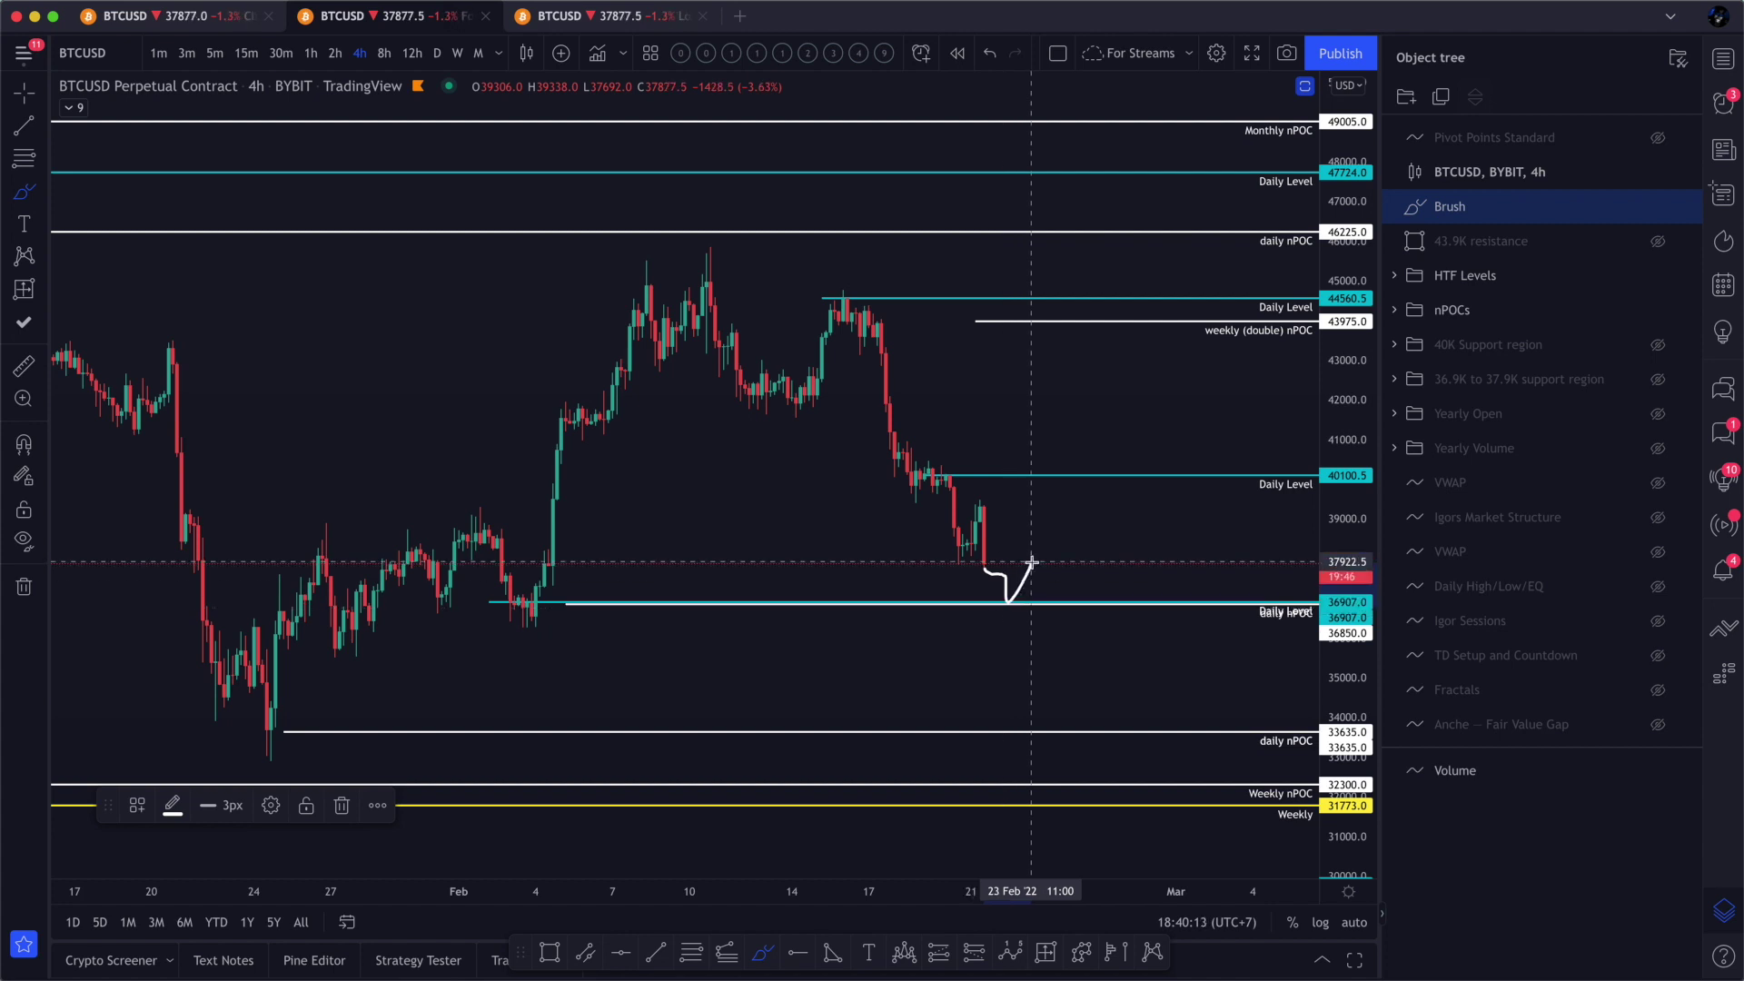
key(Delete)
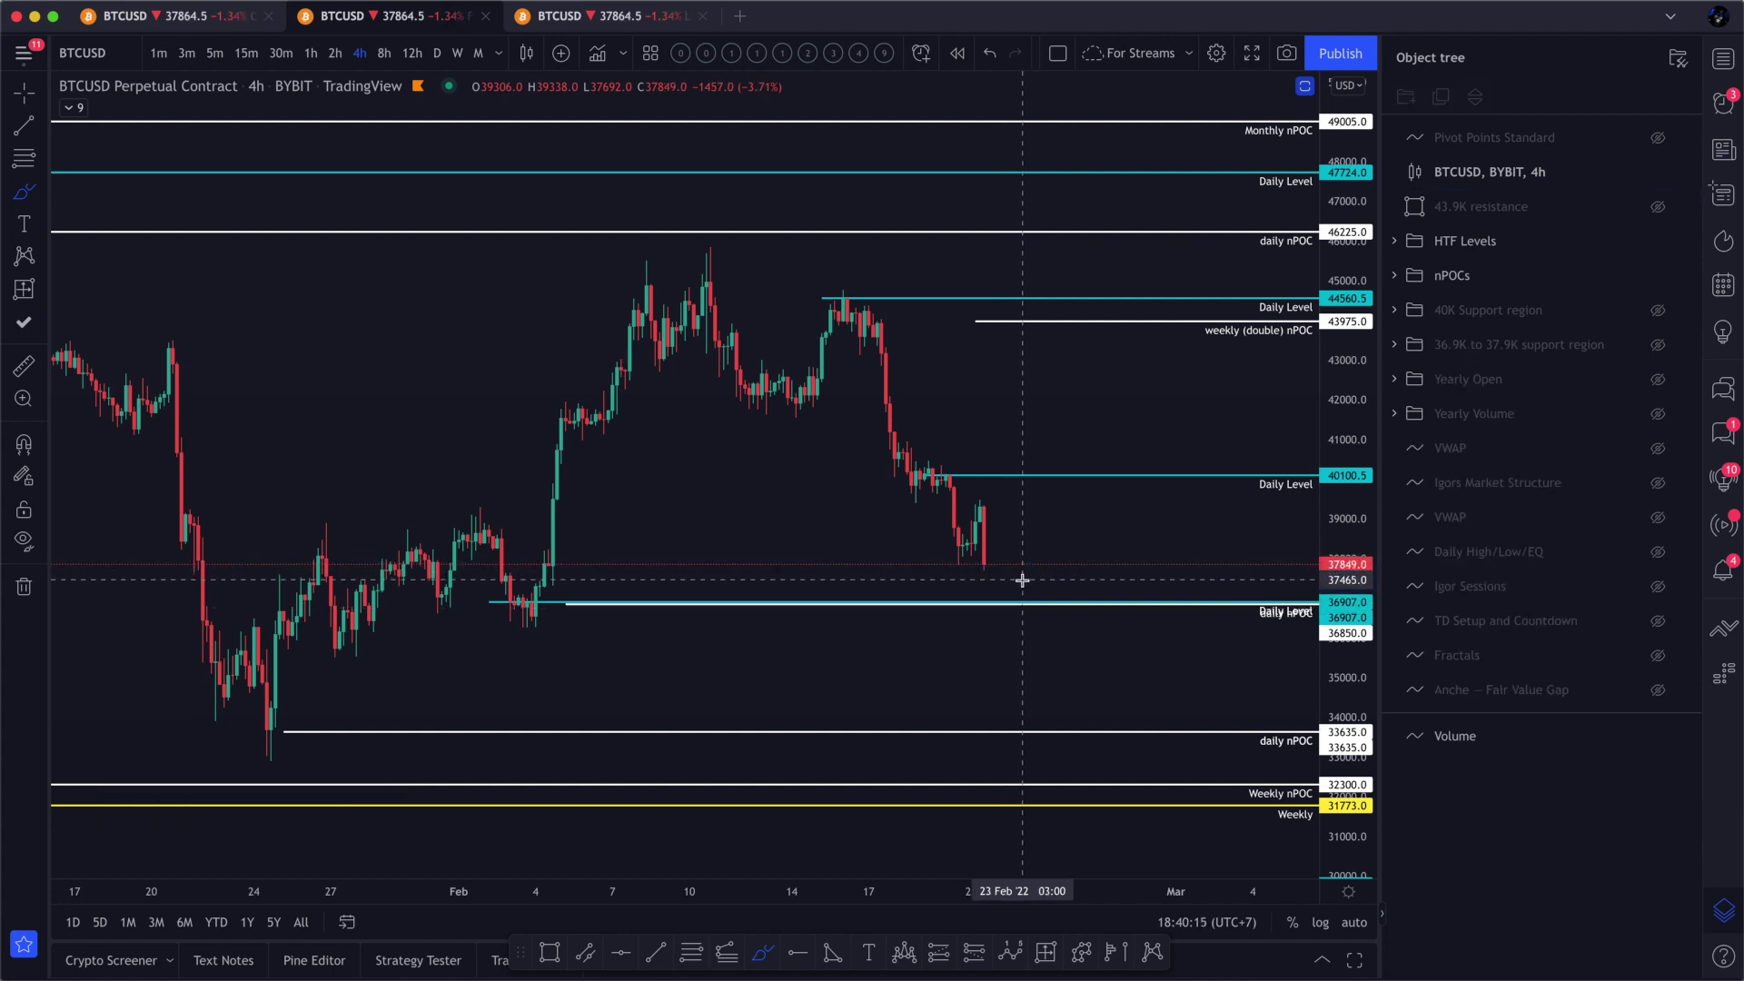
- Brush a dip below the 36,907 Daily Level with a rebound, add short horizontal lines above and below it, and delete the strokes
mouse_move(985, 570)
mouse_down()
mouse_move(1019, 610)
mouse_move(1044, 597)
mouse_up()
mouse_move(1056, 588)
mouse_down()
mouse_move(1080, 558)
mouse_move(1088, 585)
mouse_up()
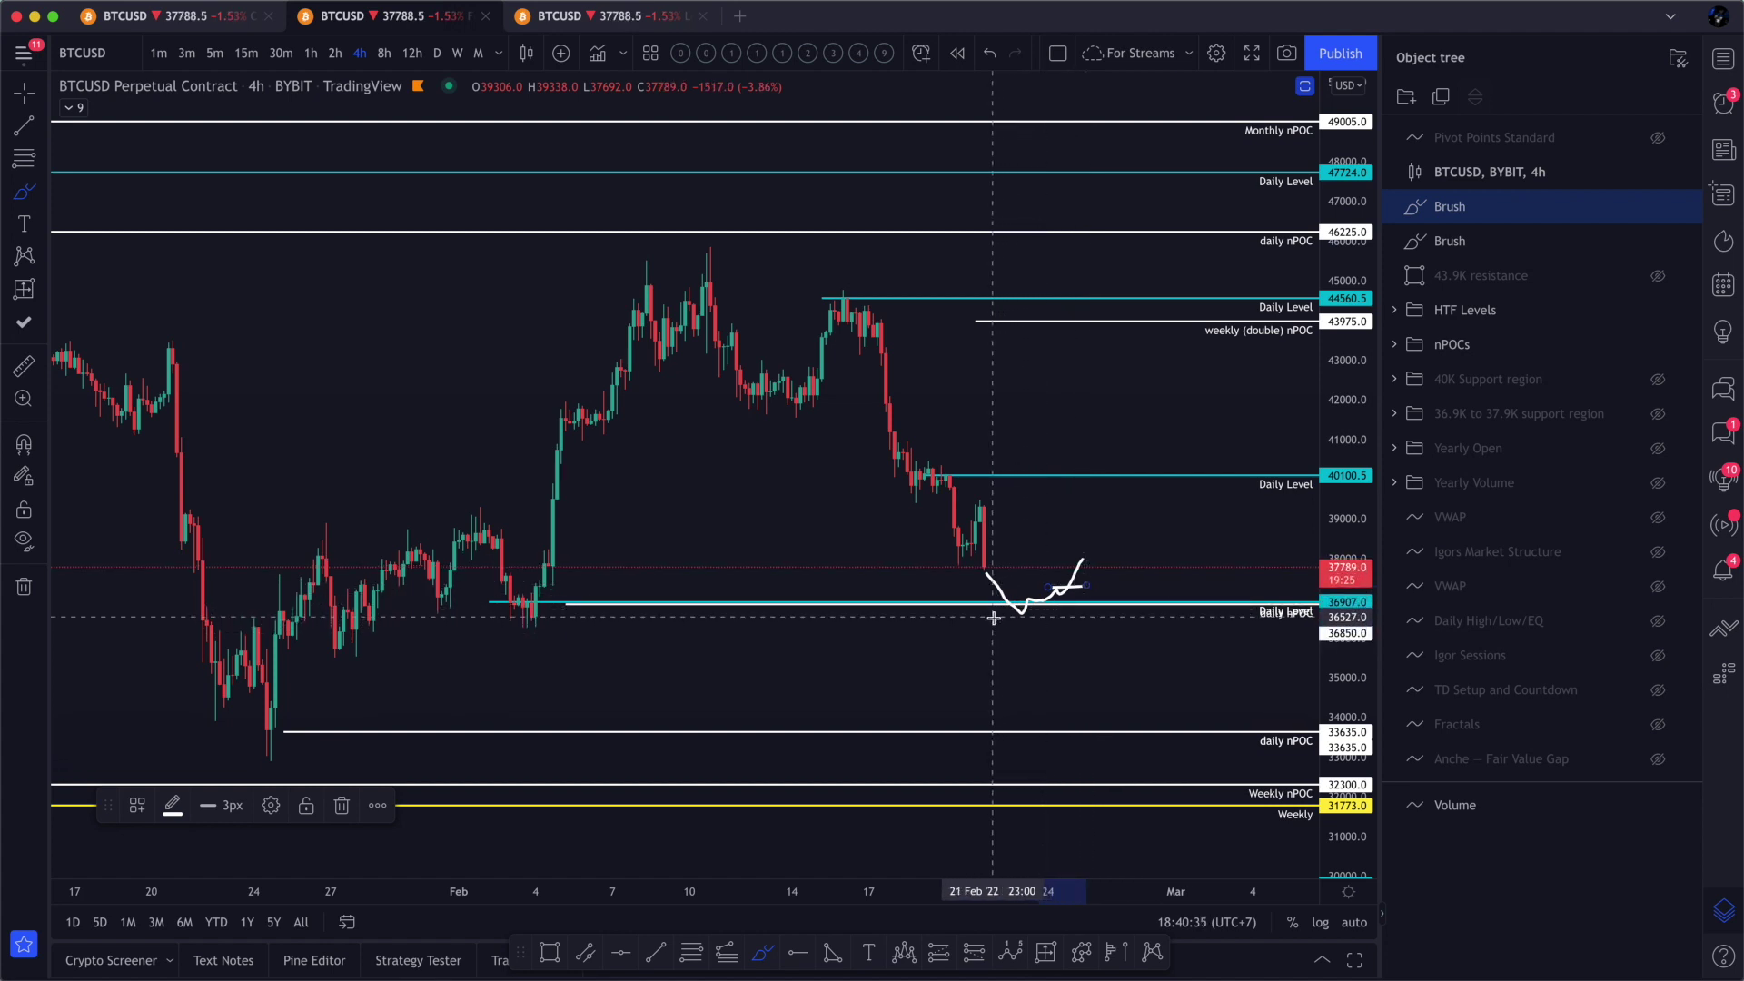
drag(996, 617, 1103, 615)
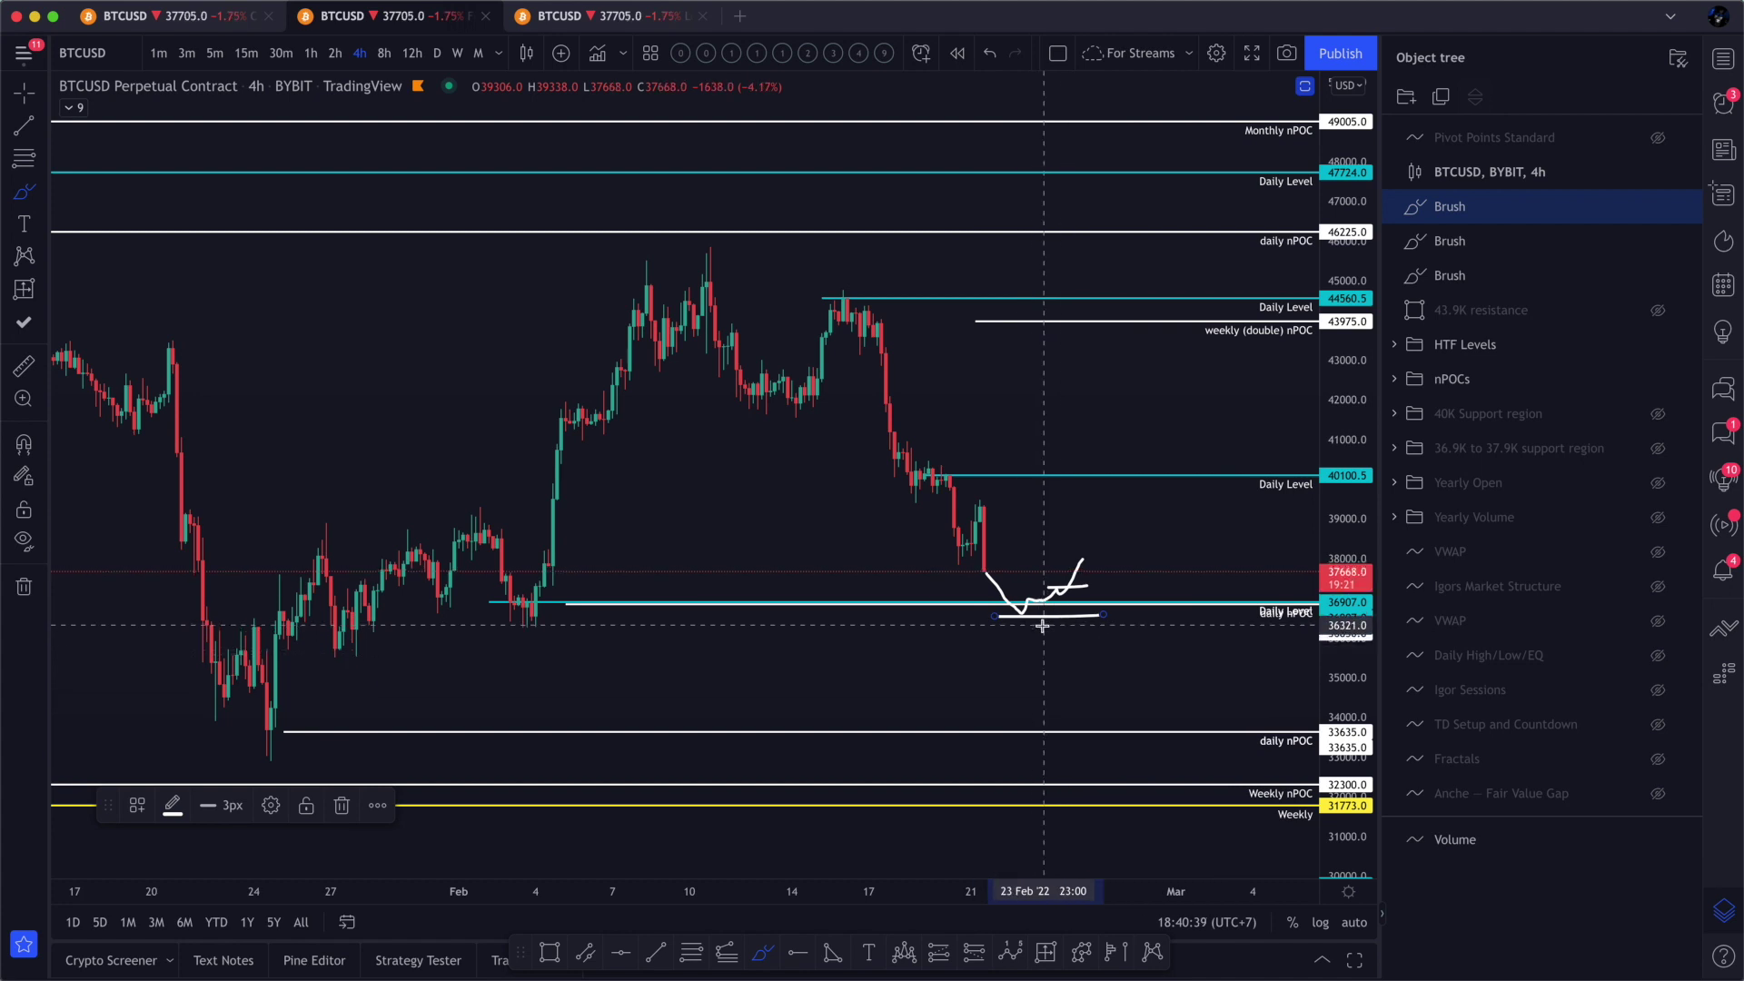
key(Delete)
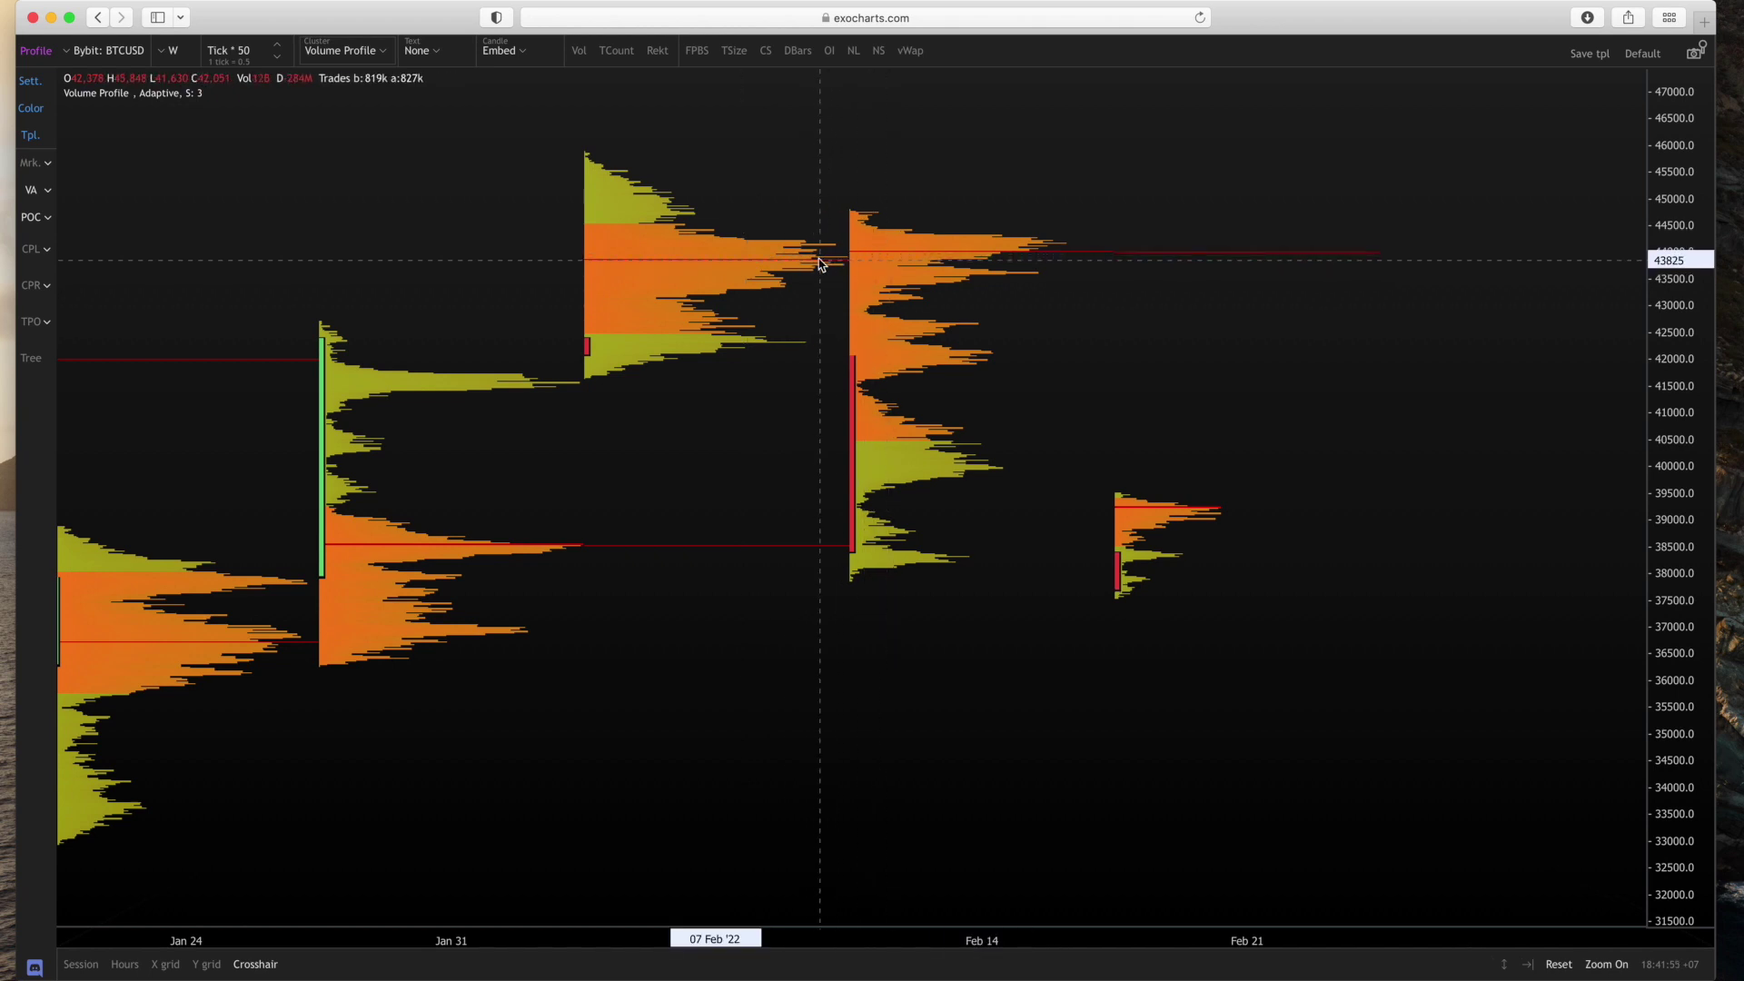
- Return to the TradingView chart and inspect the 43.9K resistance rectangle and label, temporarily brushing a line beneath it near 42,900
key(ctrl+Left)
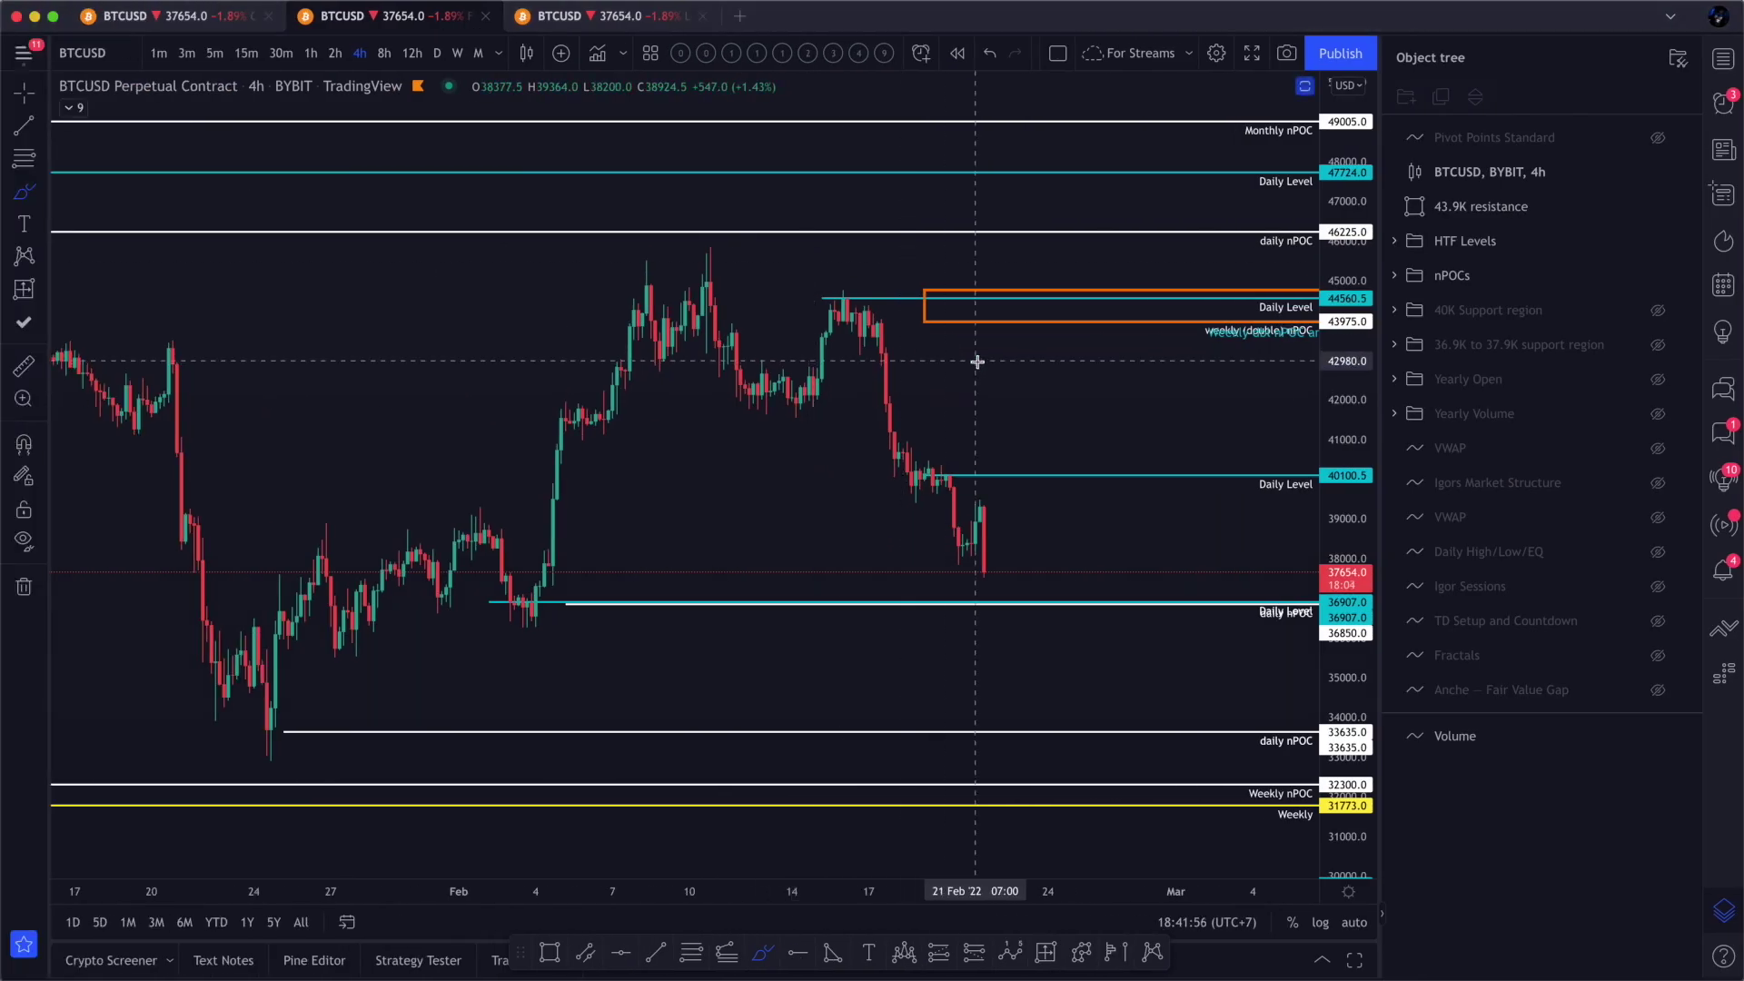
drag(1029, 370, 932, 365)
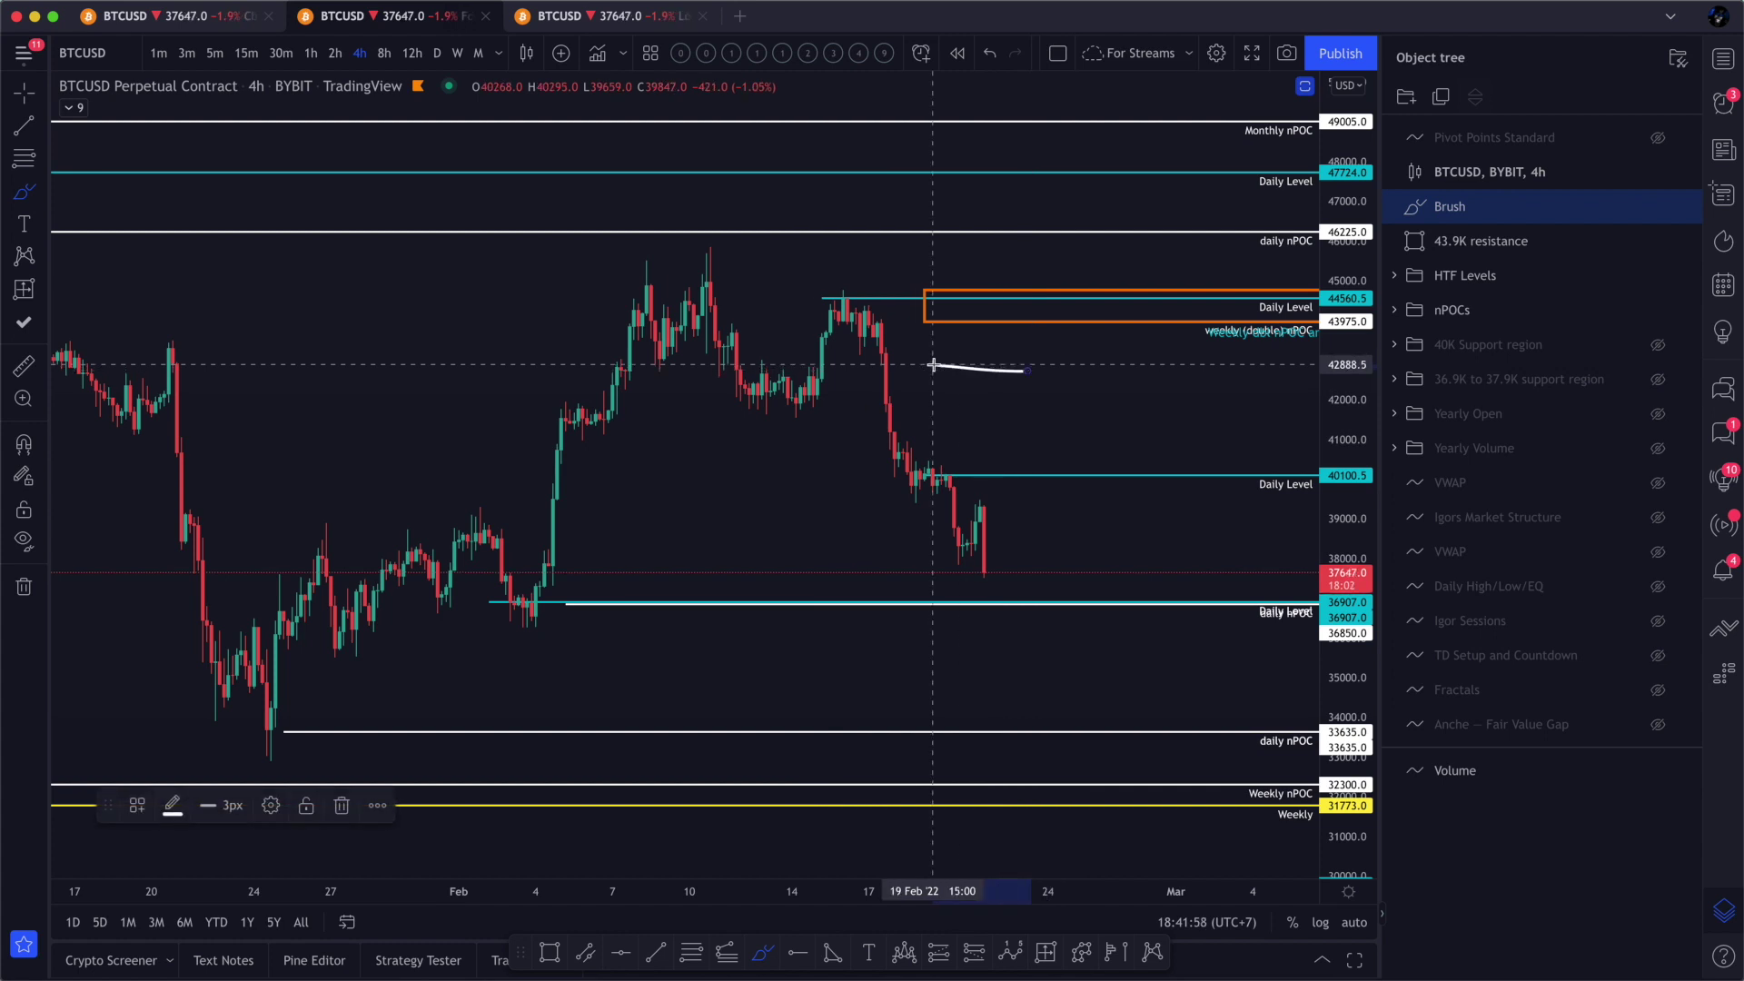
key(super+z)
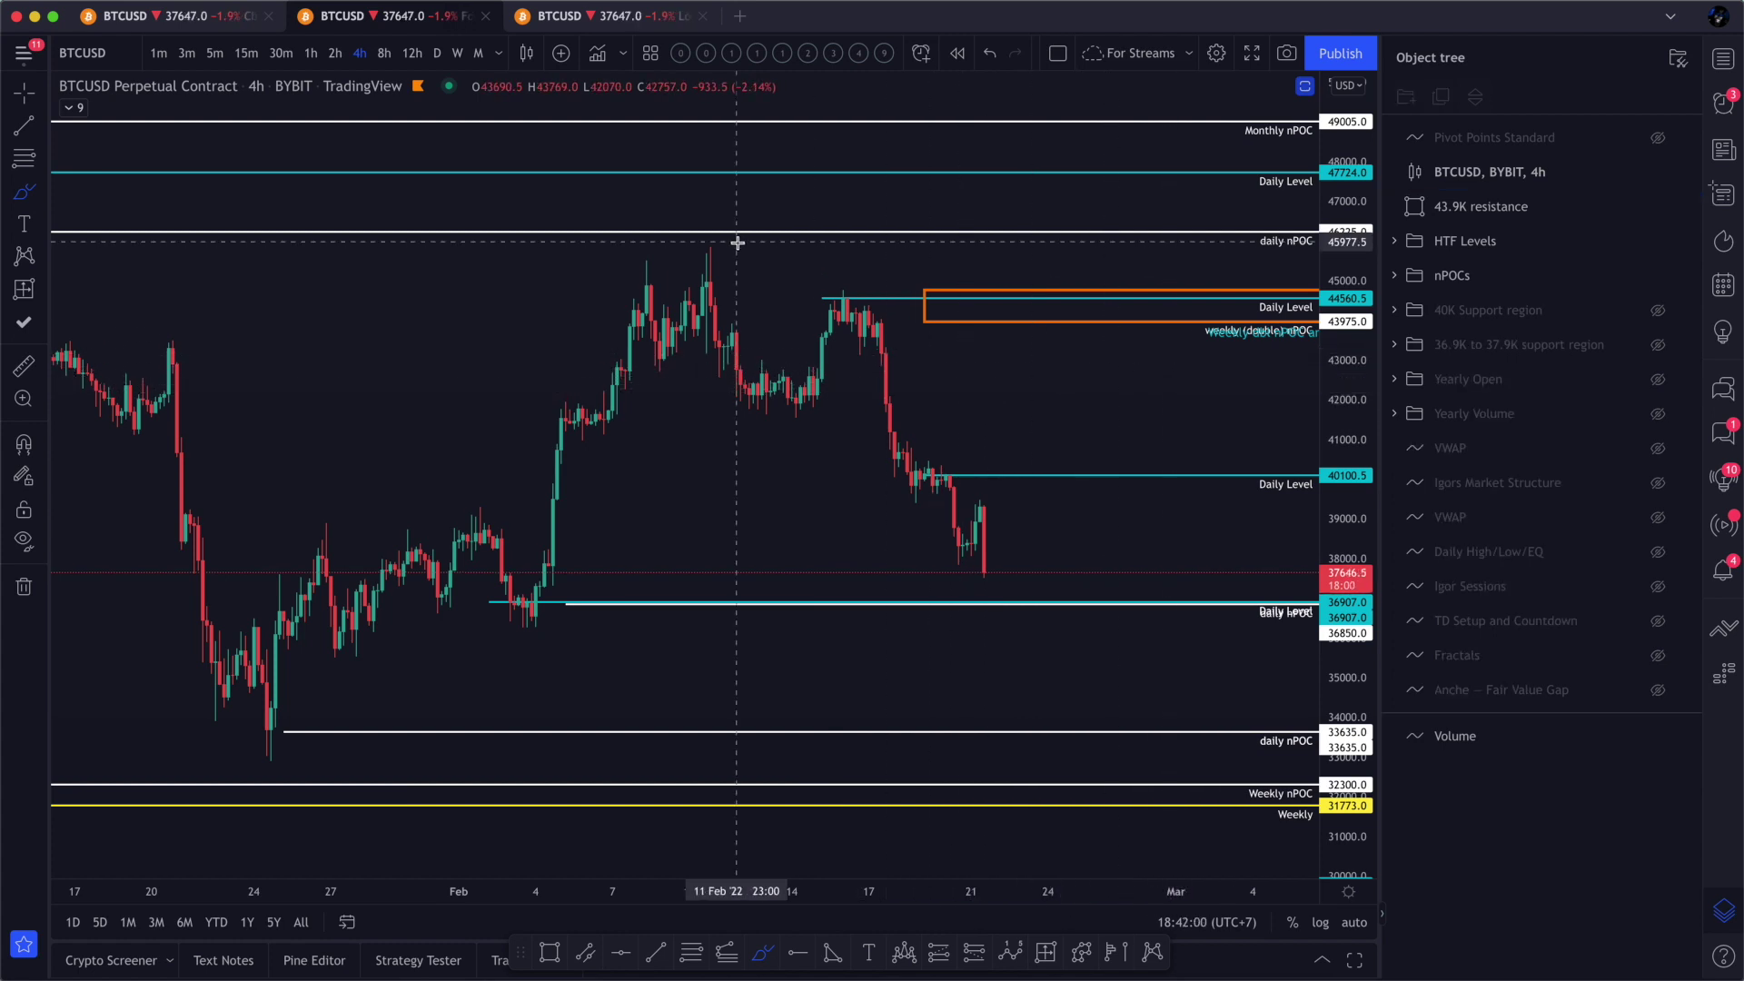
click(24, 92)
drag(1114, 458, 890, 454)
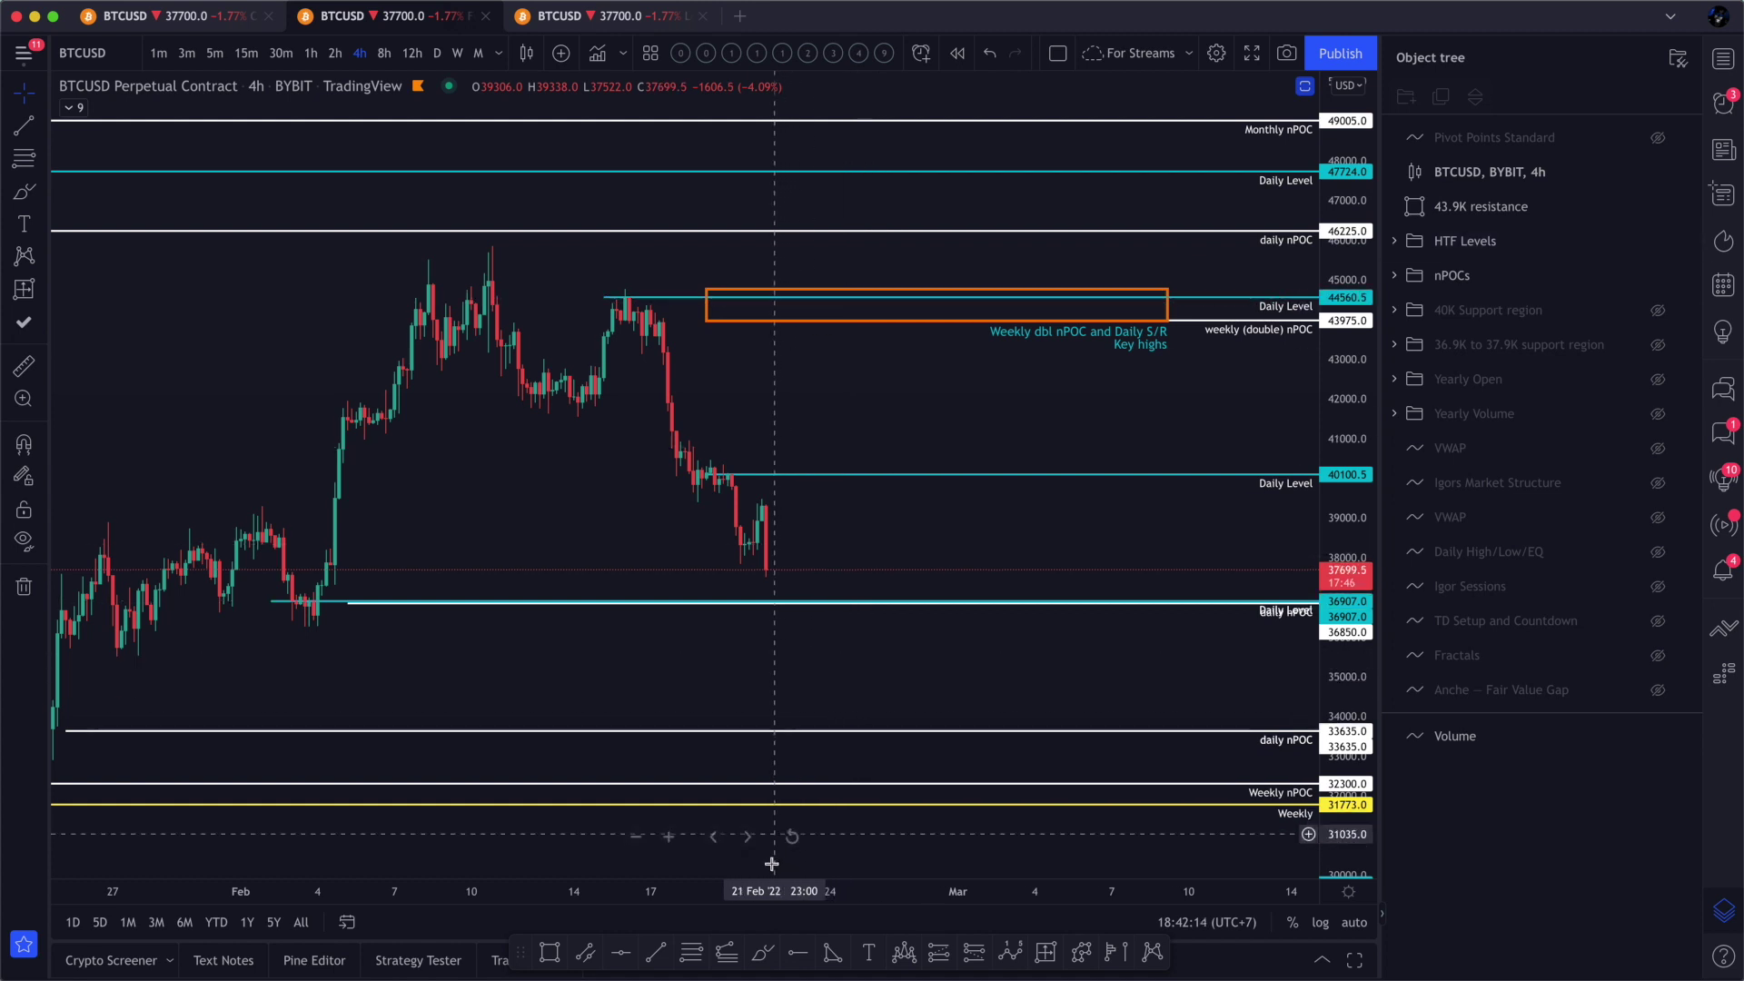
- Brush a double-bottom rebound with a horizontal line near 38,000, and a rejection pattern inside the 43.9K resistance box with short lines around it
click(761, 952)
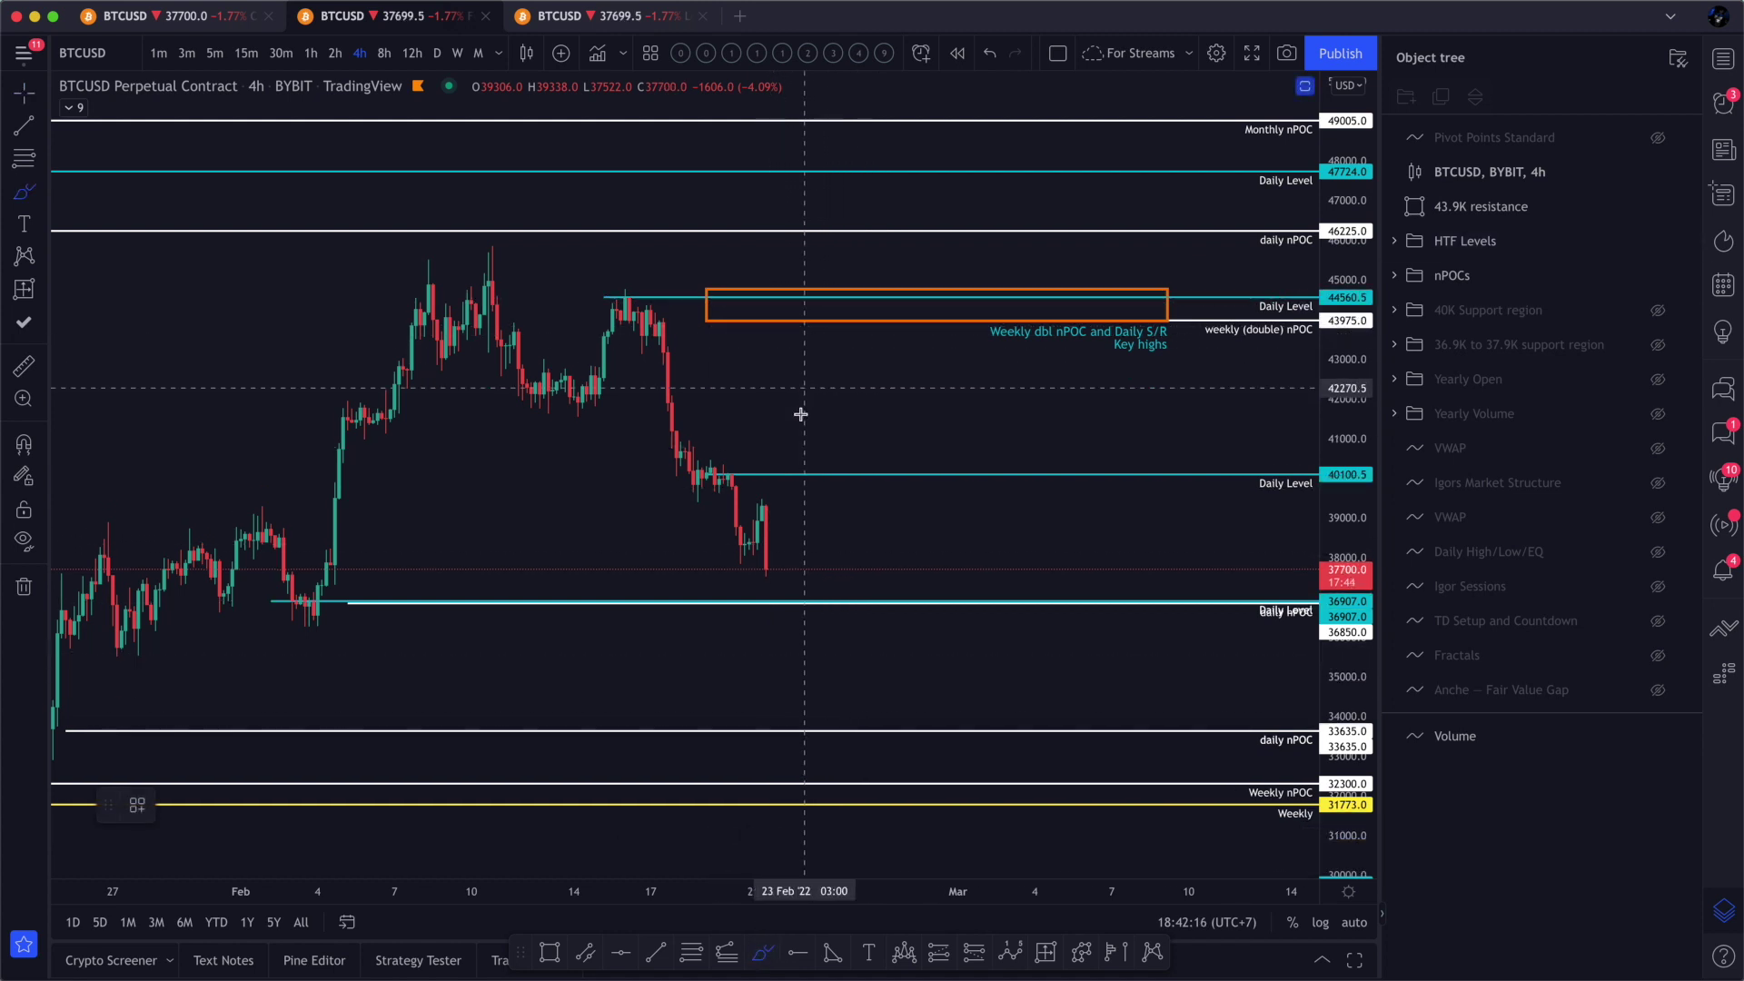
mouse_move(770, 592)
mouse_down()
mouse_move(829, 587)
mouse_move(863, 516)
mouse_move(892, 558)
mouse_up()
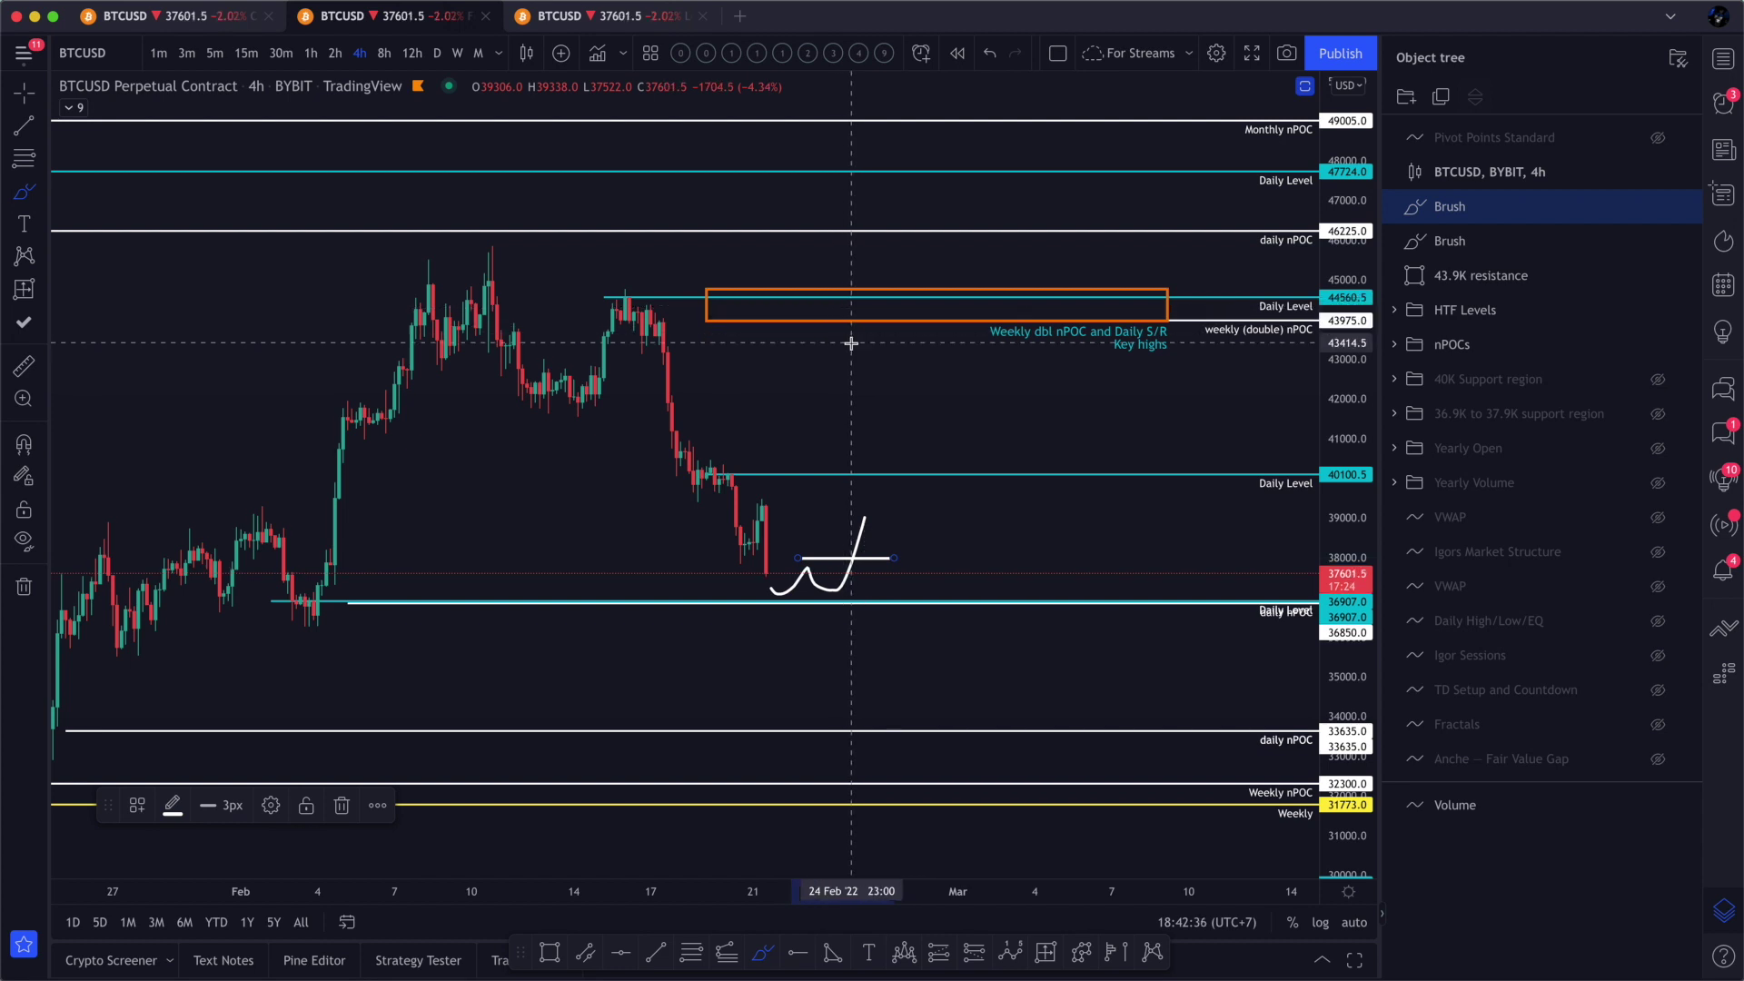
mouse_move(851, 343)
mouse_down()
mouse_move(860, 320)
mouse_move(885, 381)
mouse_up()
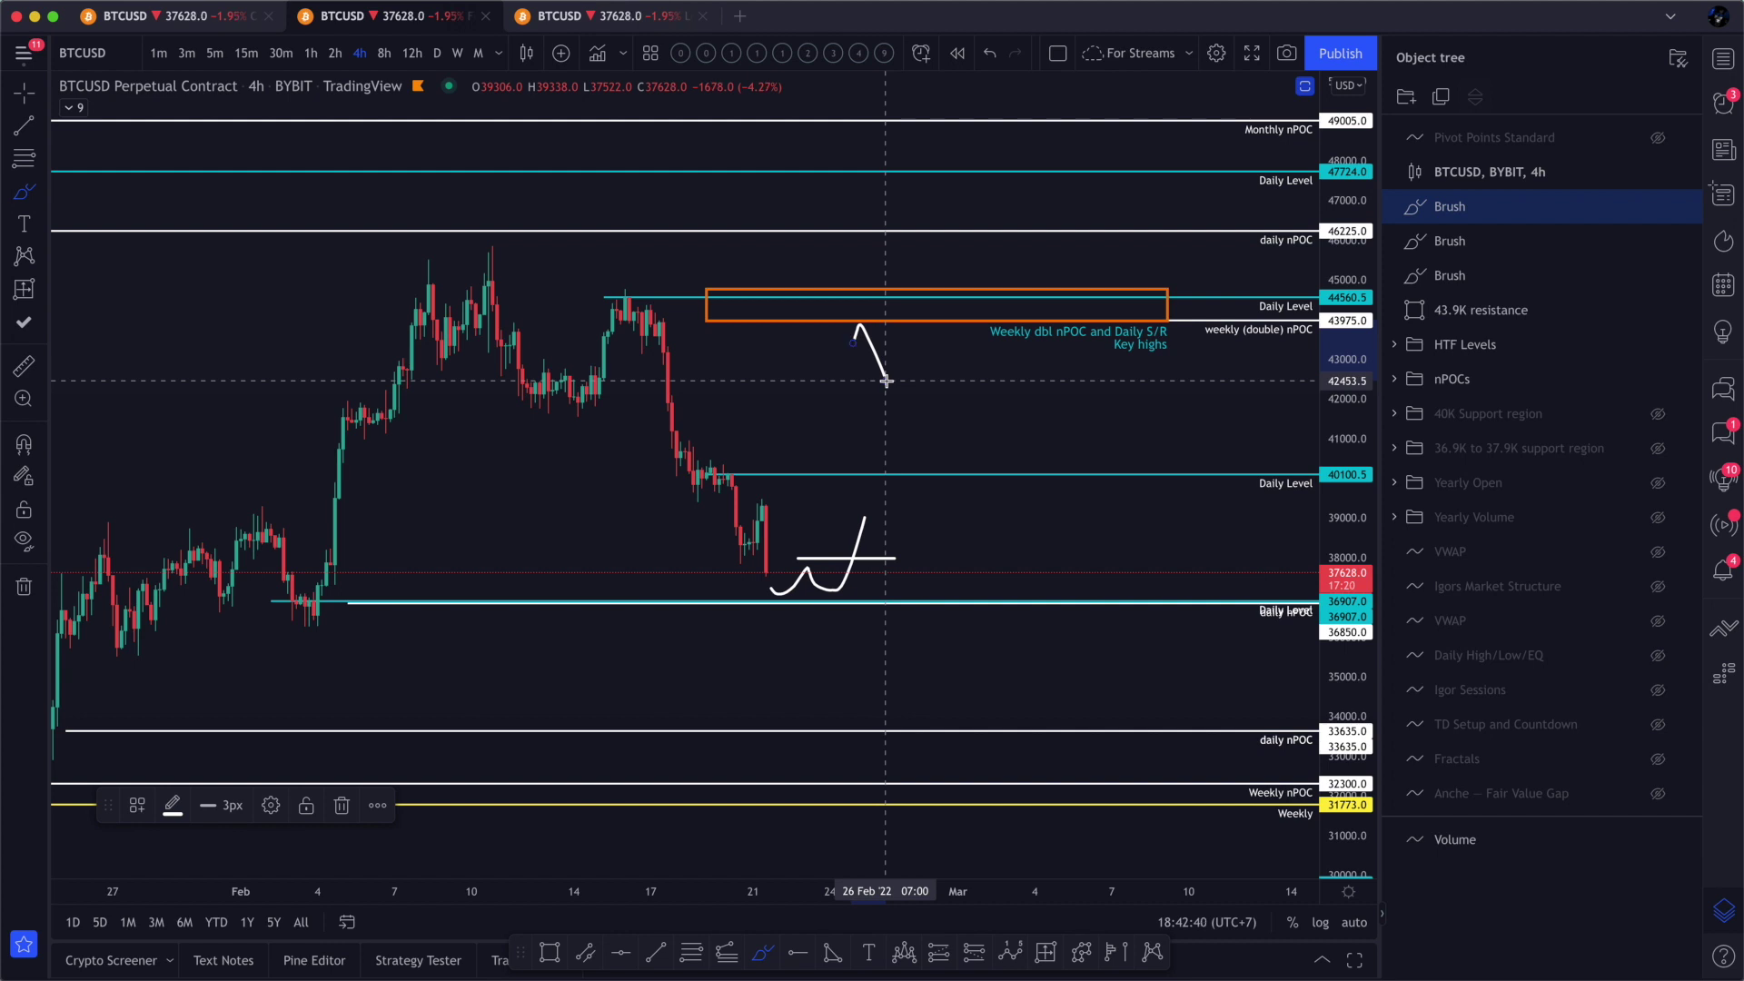
key(Delete)
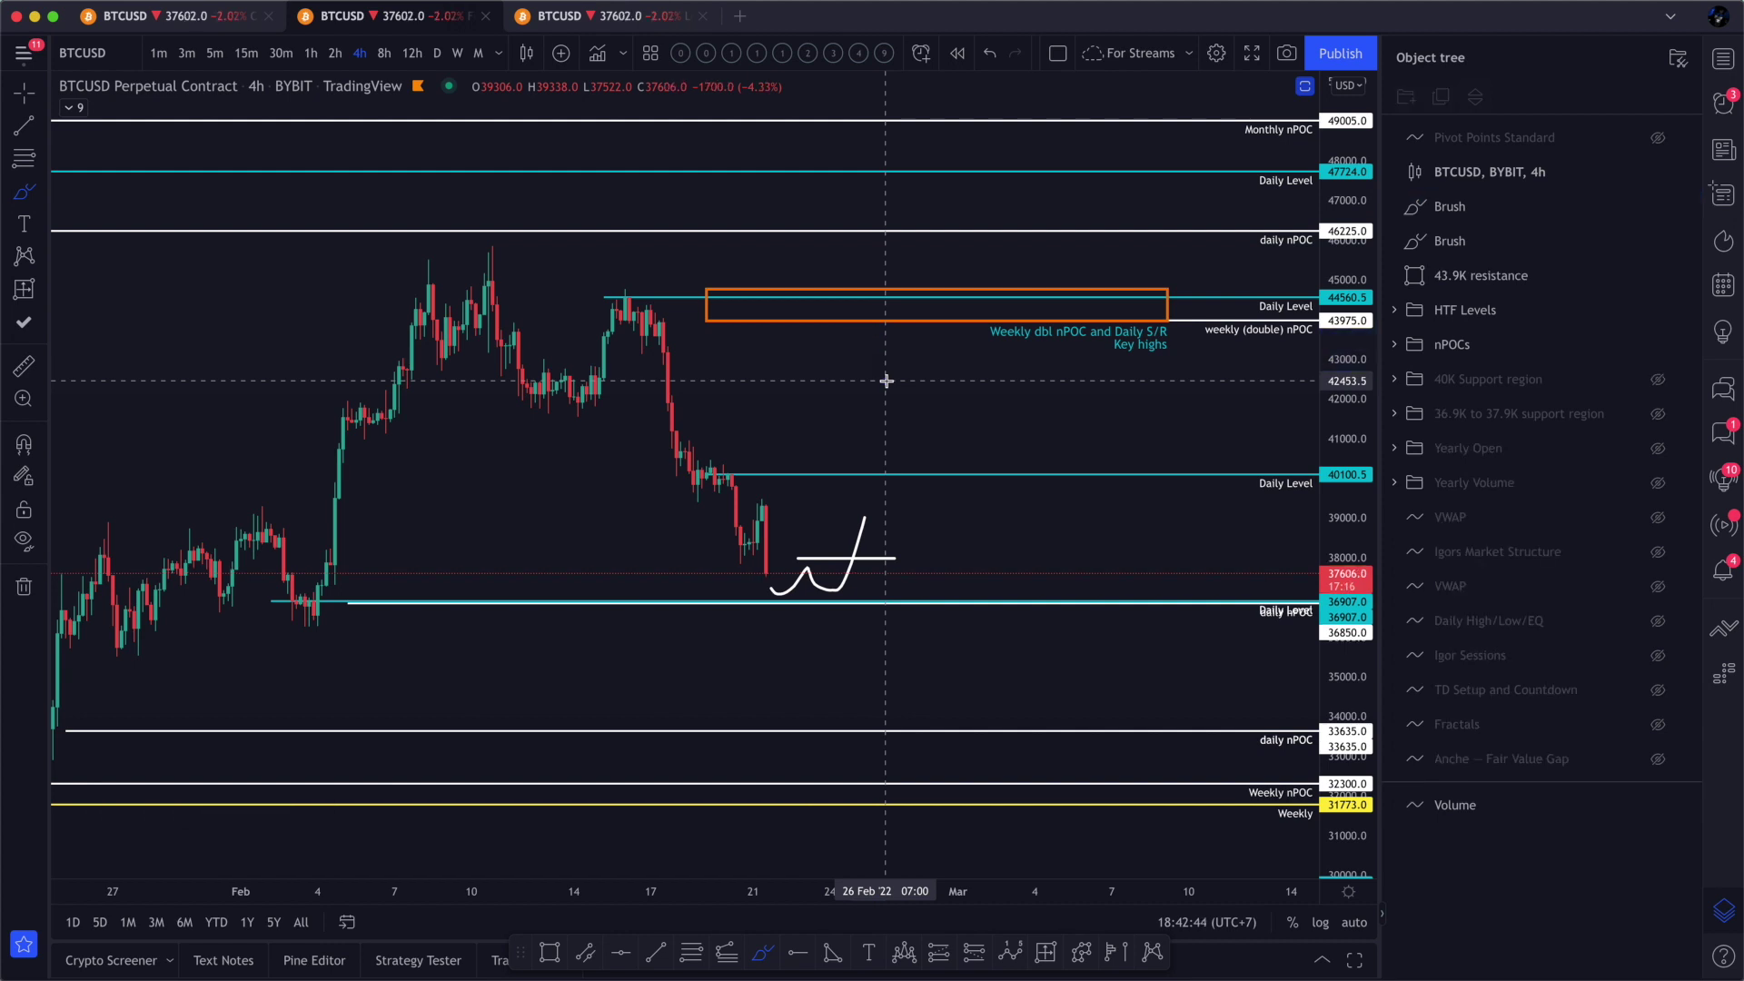
mouse_move(844, 318)
mouse_down()
mouse_move(883, 293)
mouse_move(929, 318)
mouse_move(936, 353)
mouse_move(948, 332)
mouse_up()
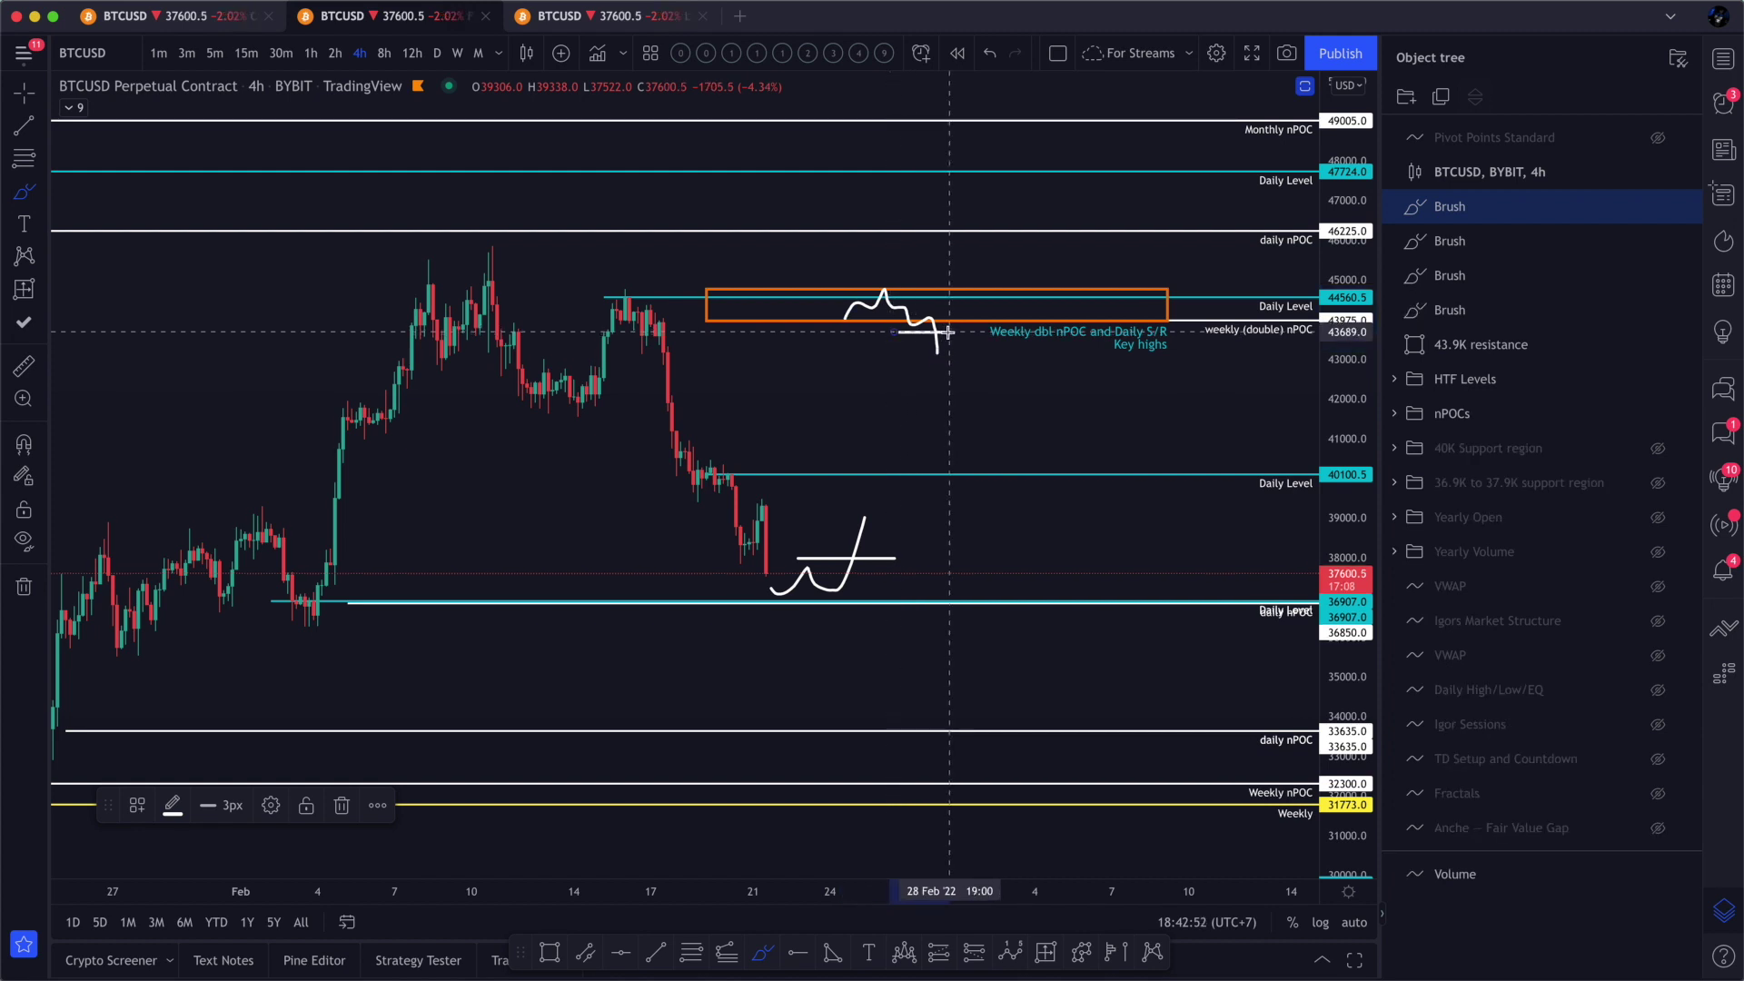
drag(863, 283, 920, 282)
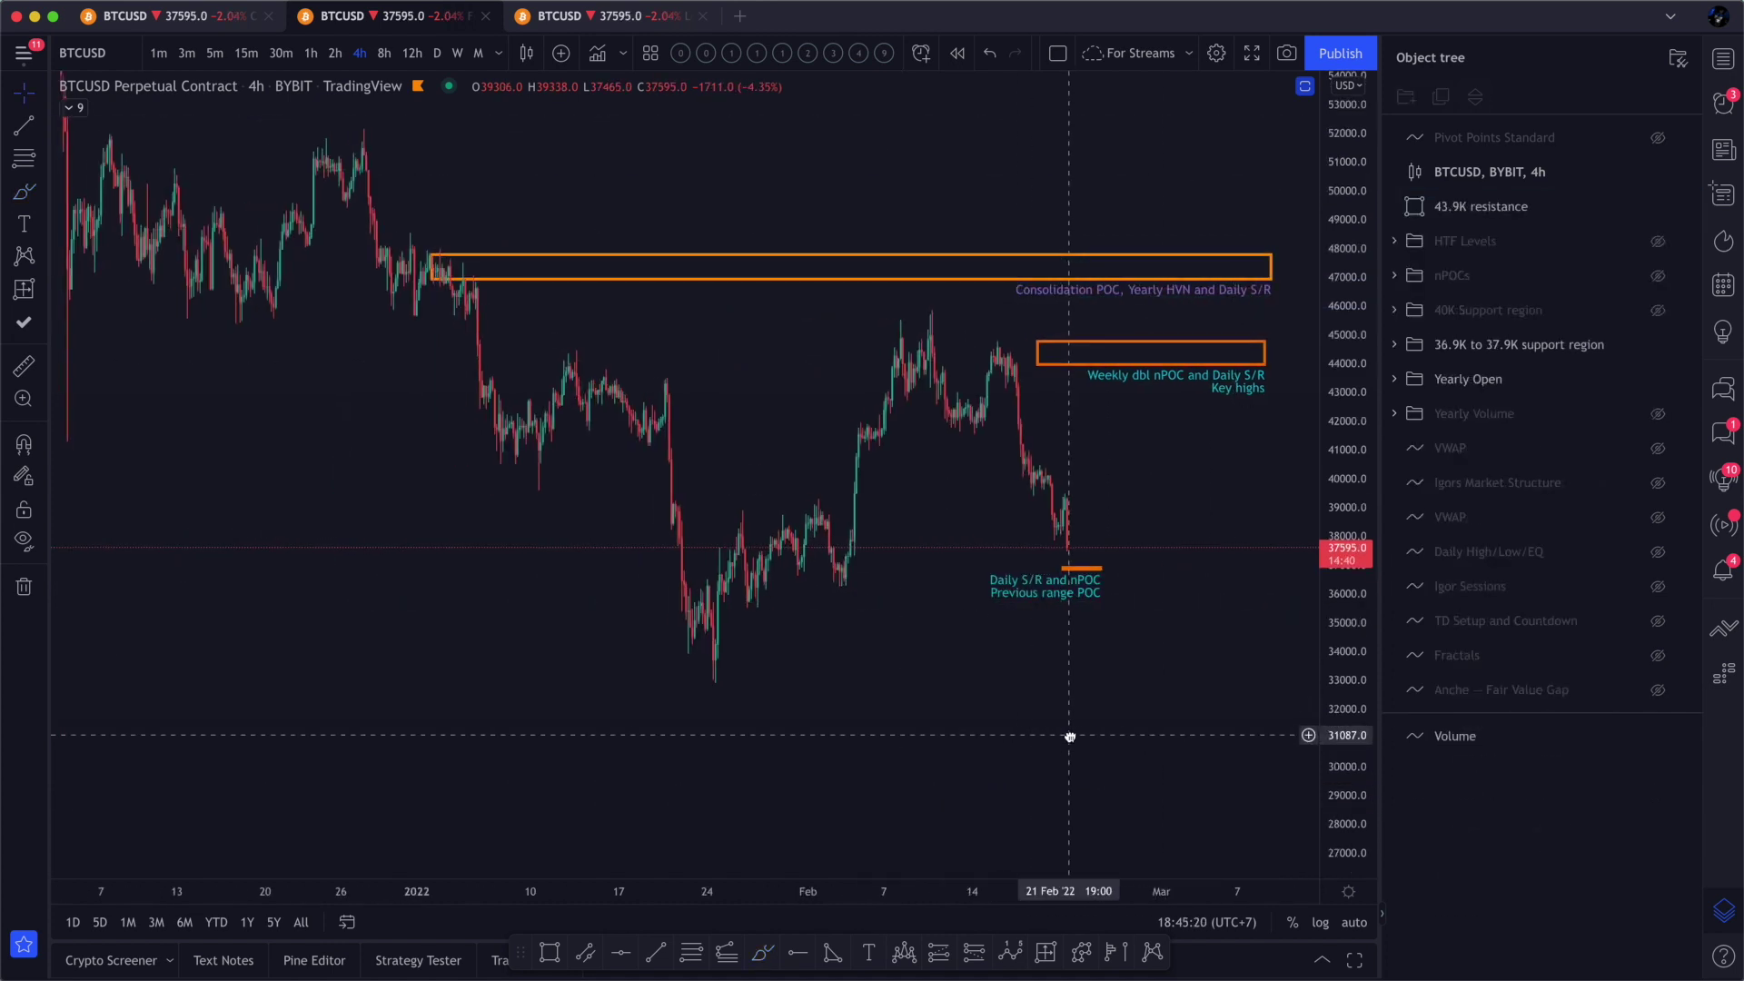
- Examine the 43.9K resistance box and the higher Consolidation POC, Yearly HVN and Daily S/R box against the recent BTCUSD price action
drag(1070, 738, 1067, 735)
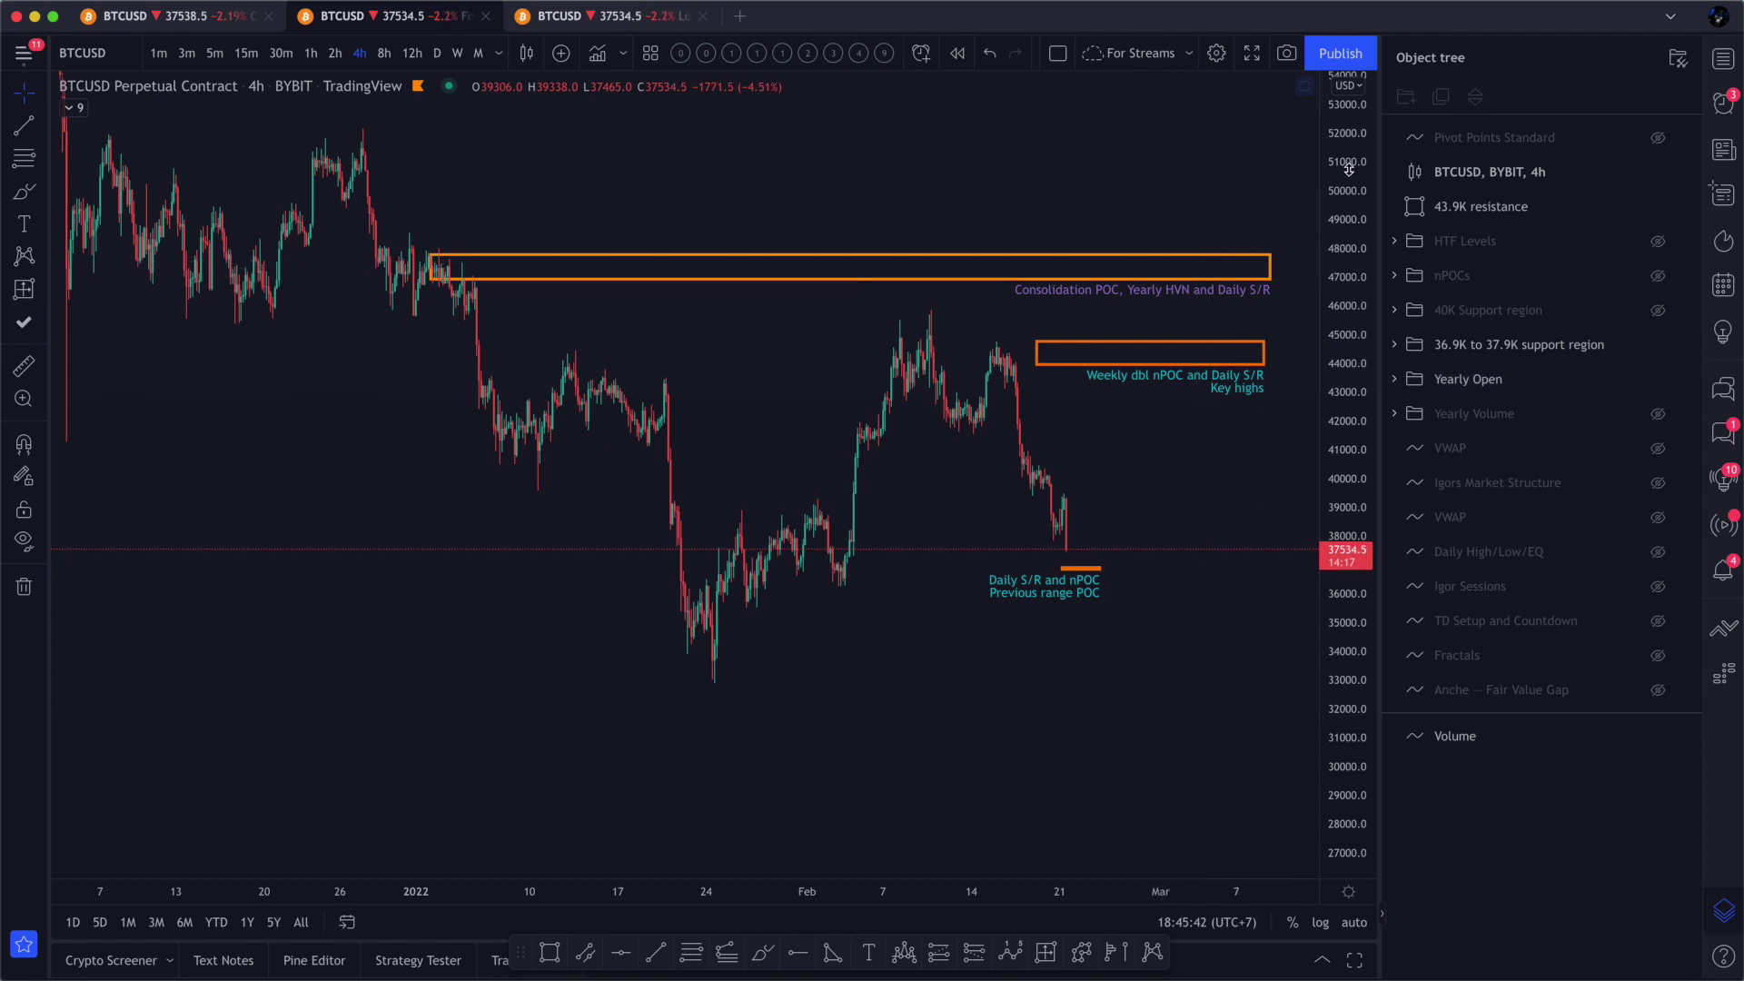
drag(1348, 205, 1348, 218)
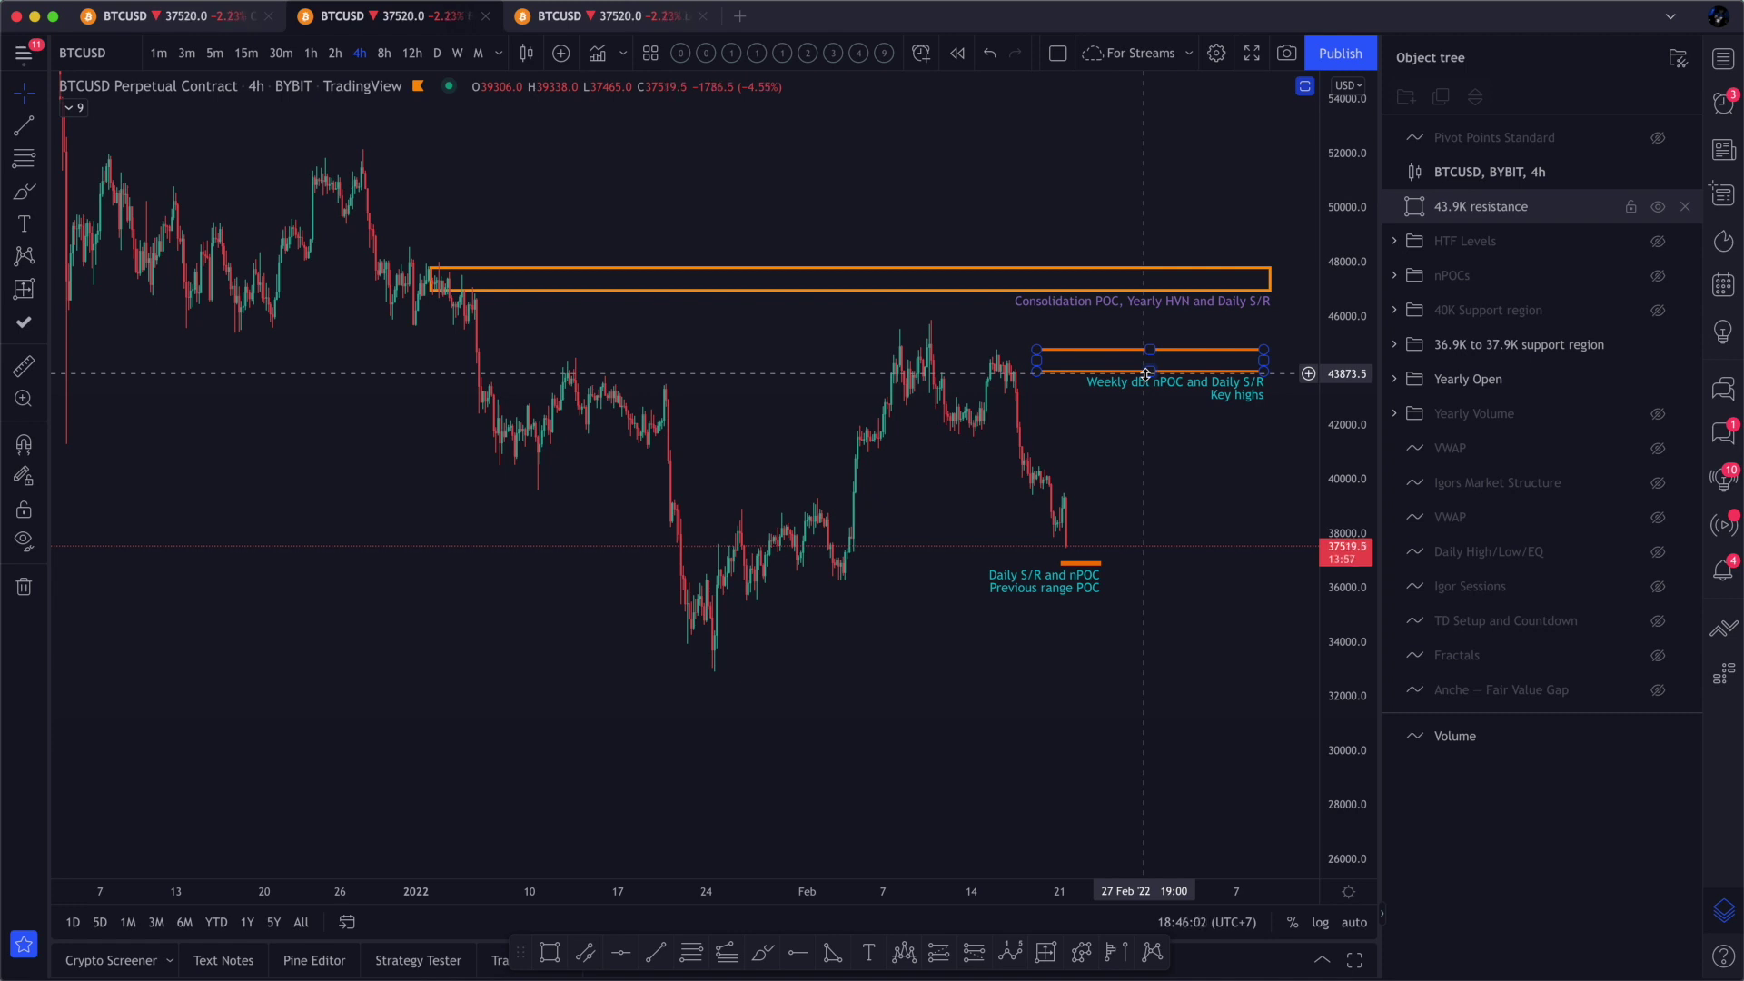
click(1090, 378)
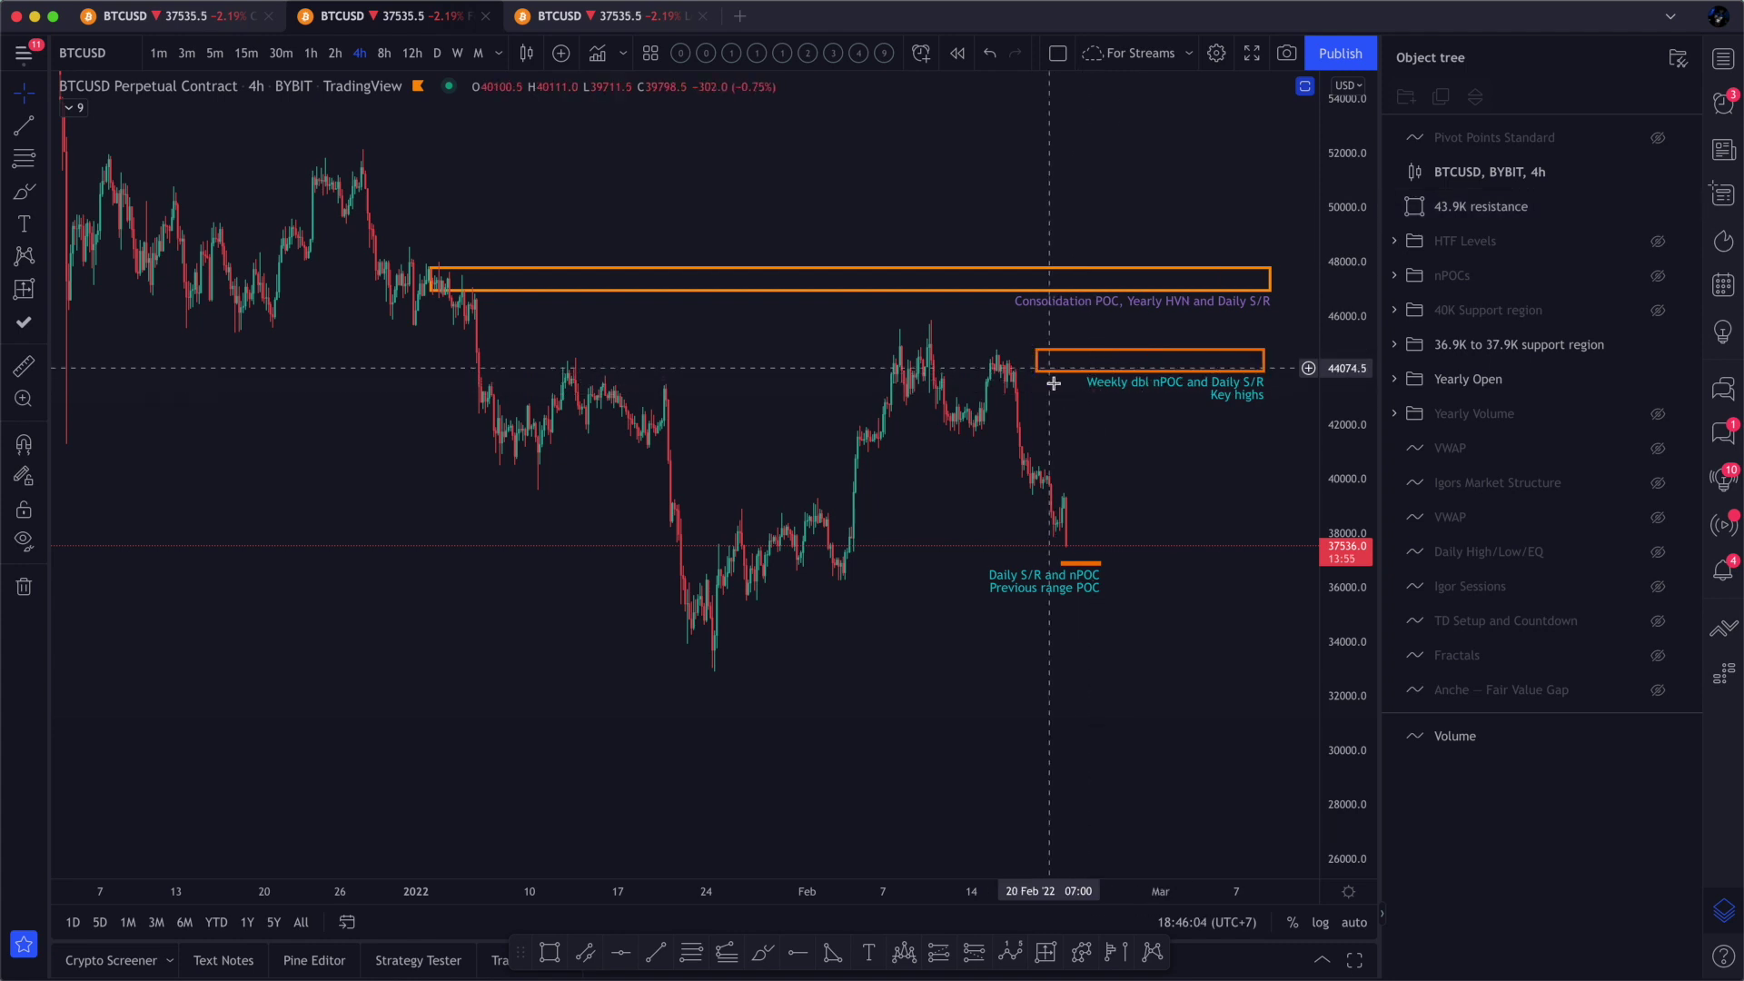
click(1094, 270)
click(1090, 275)
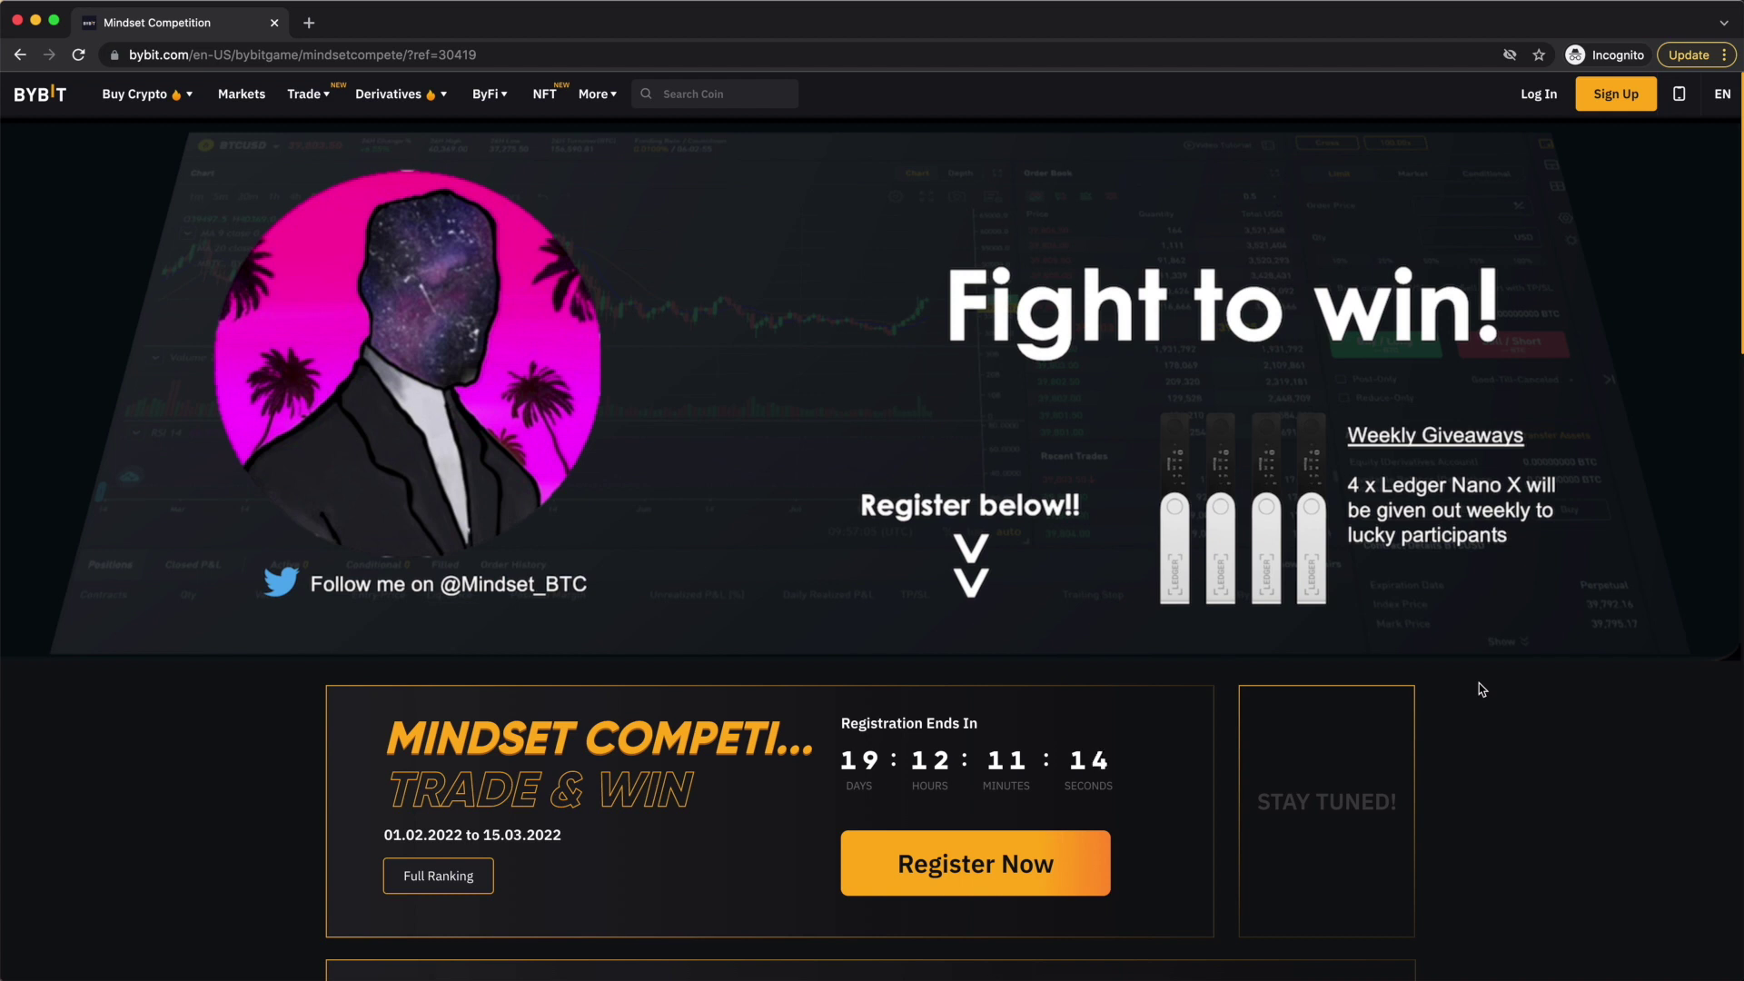
- Review the Mindset Competition page on Bybit in the browser, from the registration banner through the prize pool to the criteria and details
scroll(1481, 689, down, 1)
scroll(1481, 689, down, 4)
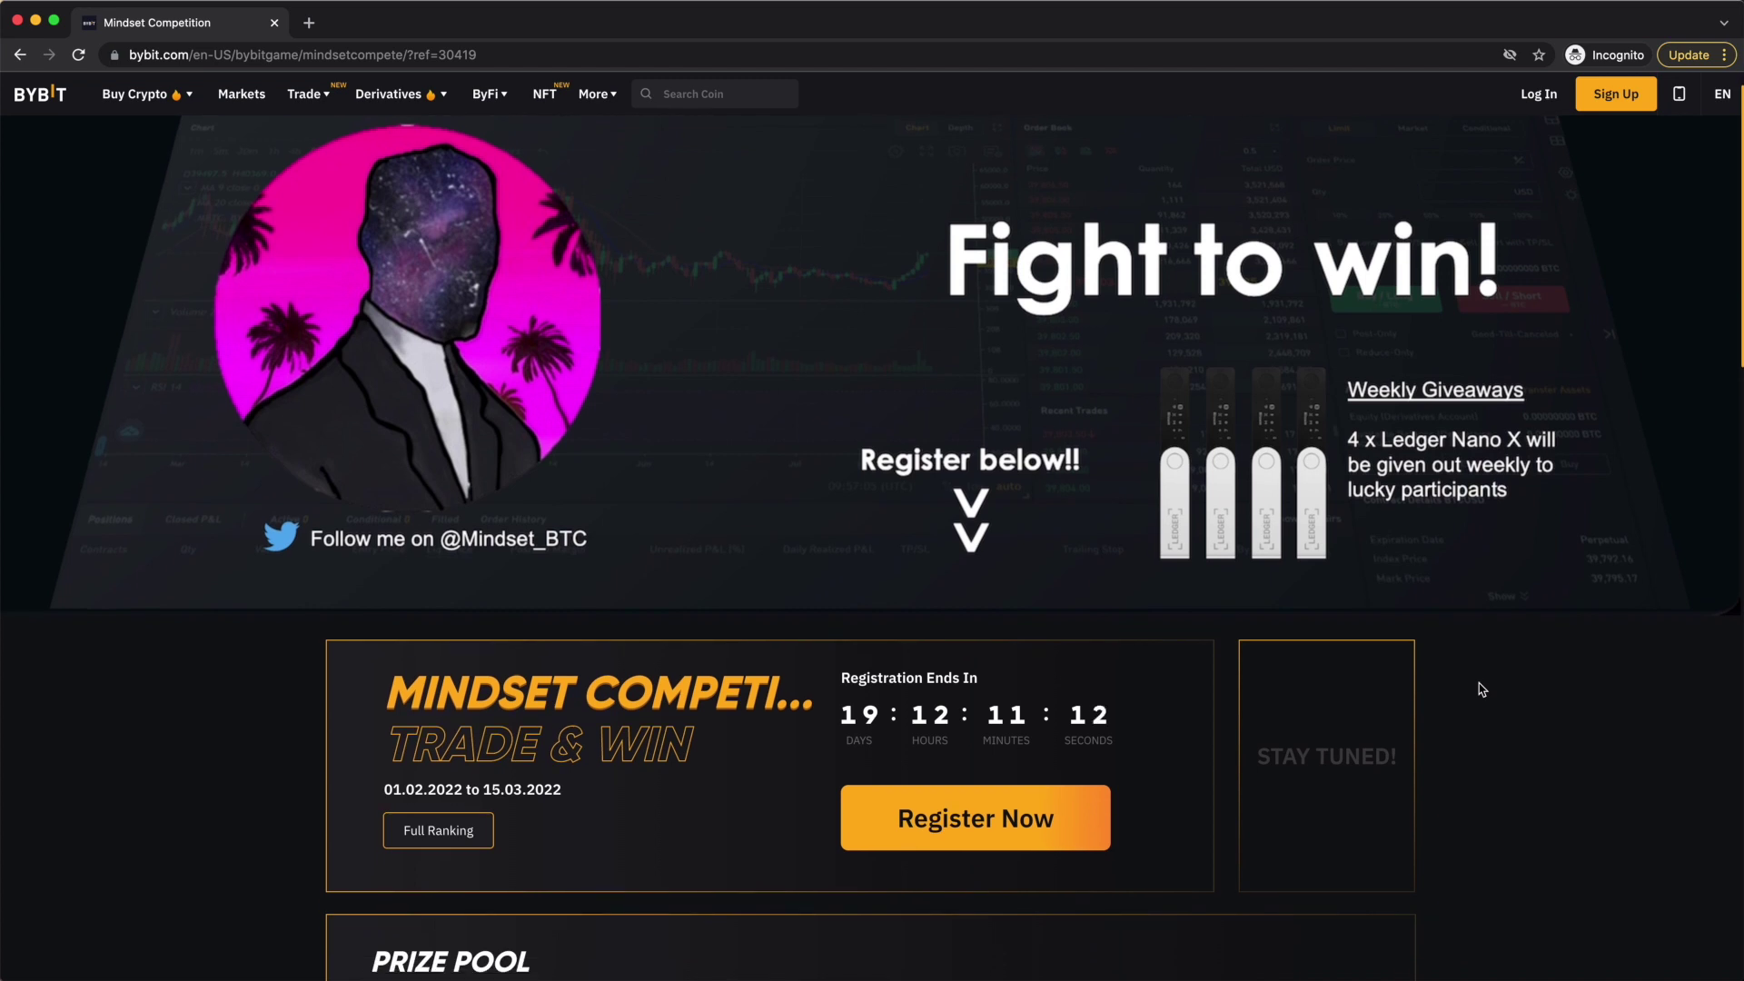
scroll(1481, 690, down, 1)
scroll(1417, 708, down, 2)
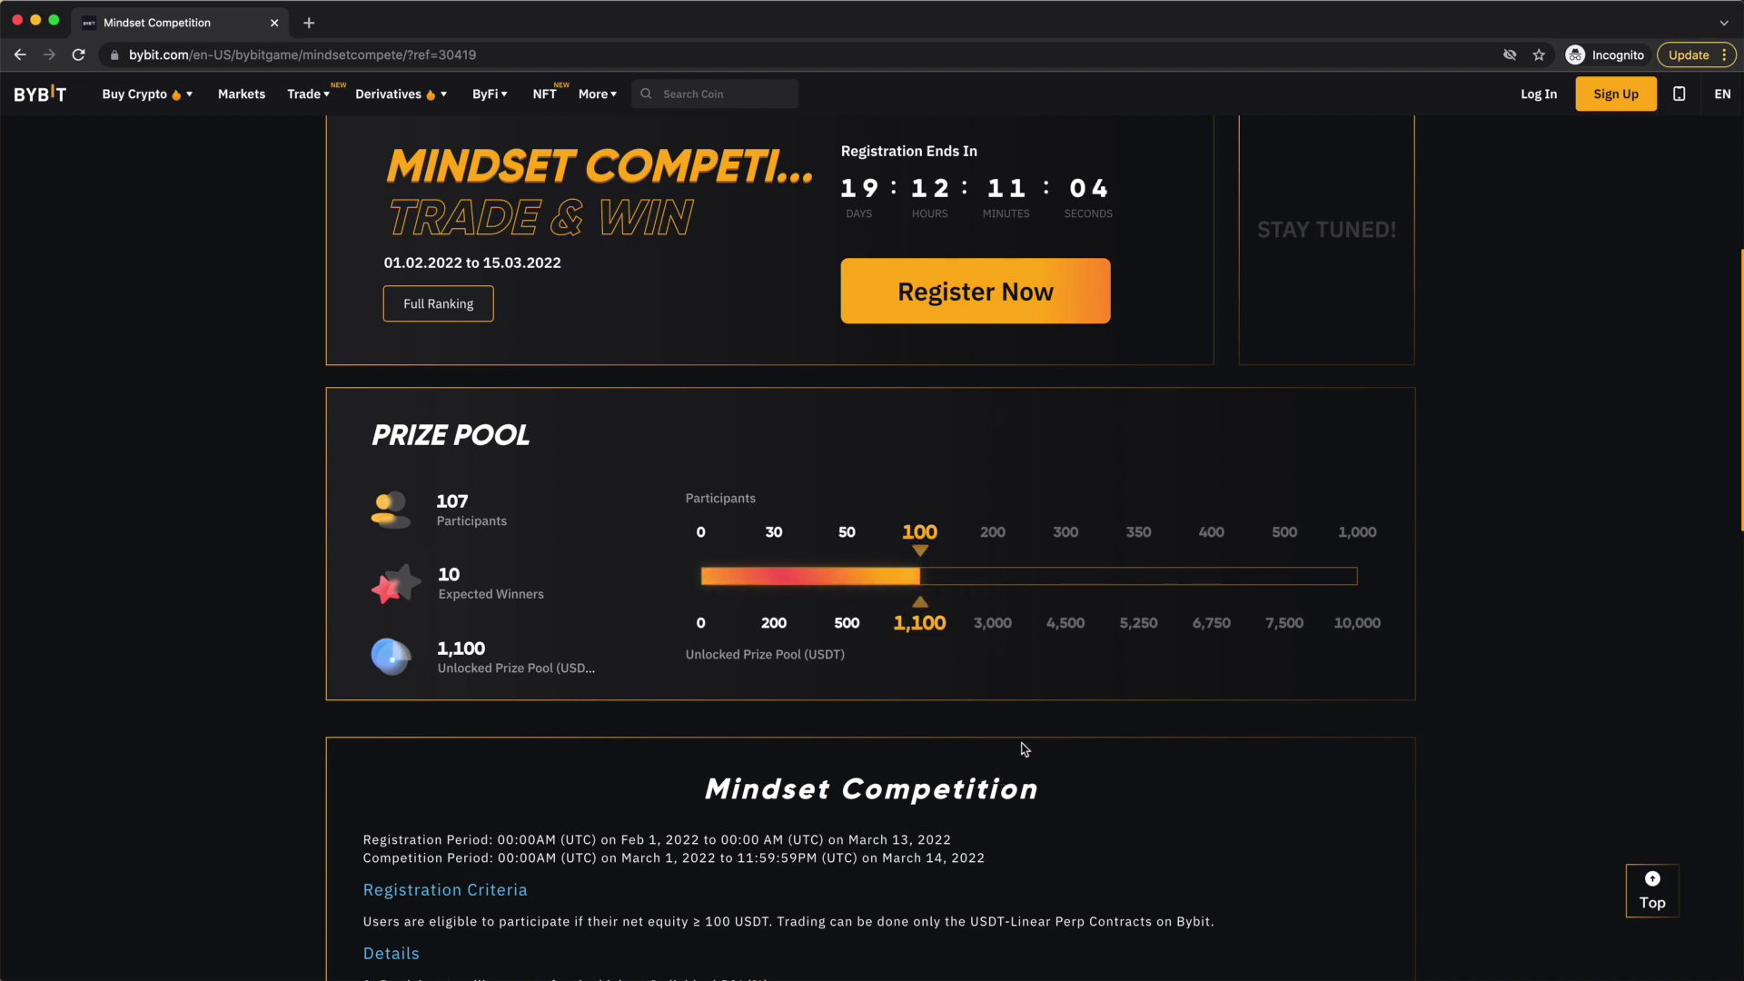
scroll(937, 803, down, 3)
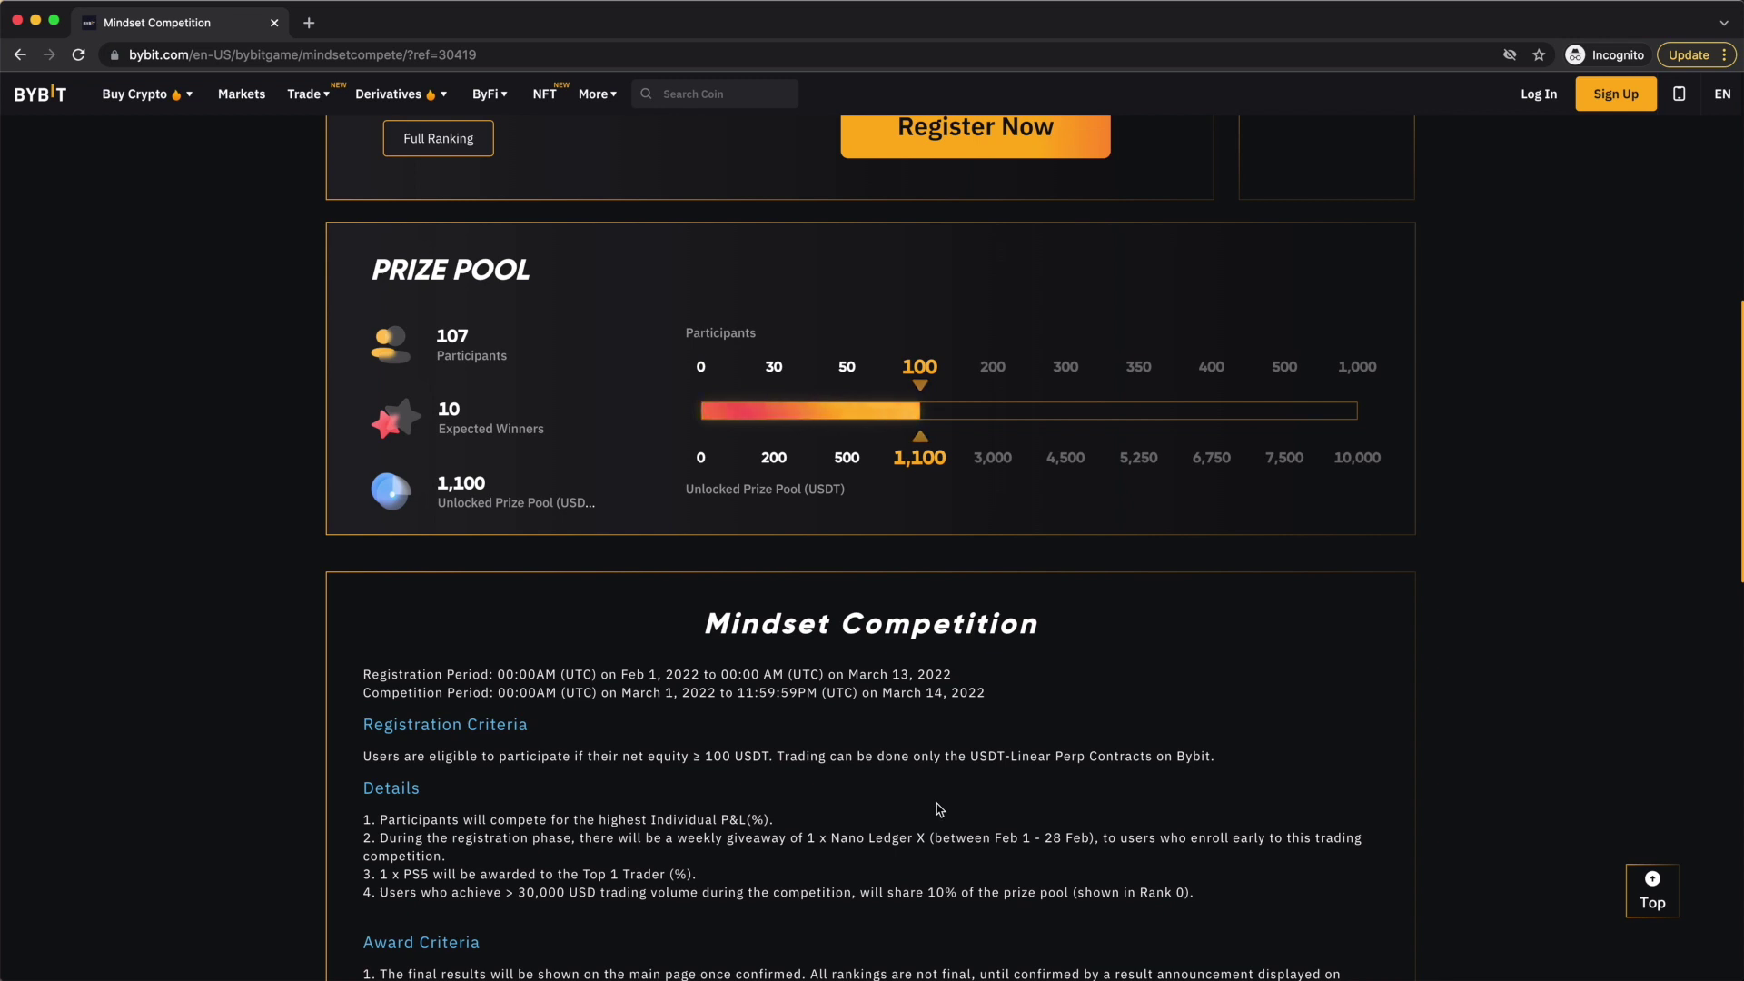